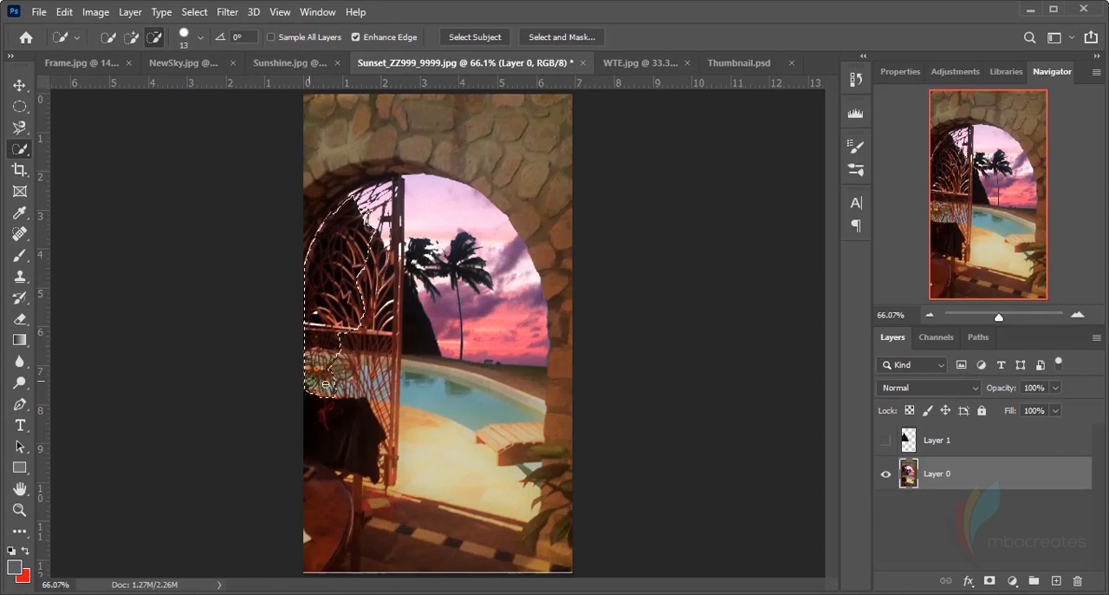
Refine the quick selection to cover the iron gate from its lower post up to the arched top, leaving out the draped cloth
mouse_move(328, 388)
left_mouse_down()
mouse_move(371, 401)
mouse_move(388, 435)
mouse_move(383, 456)
left_mouse_up()
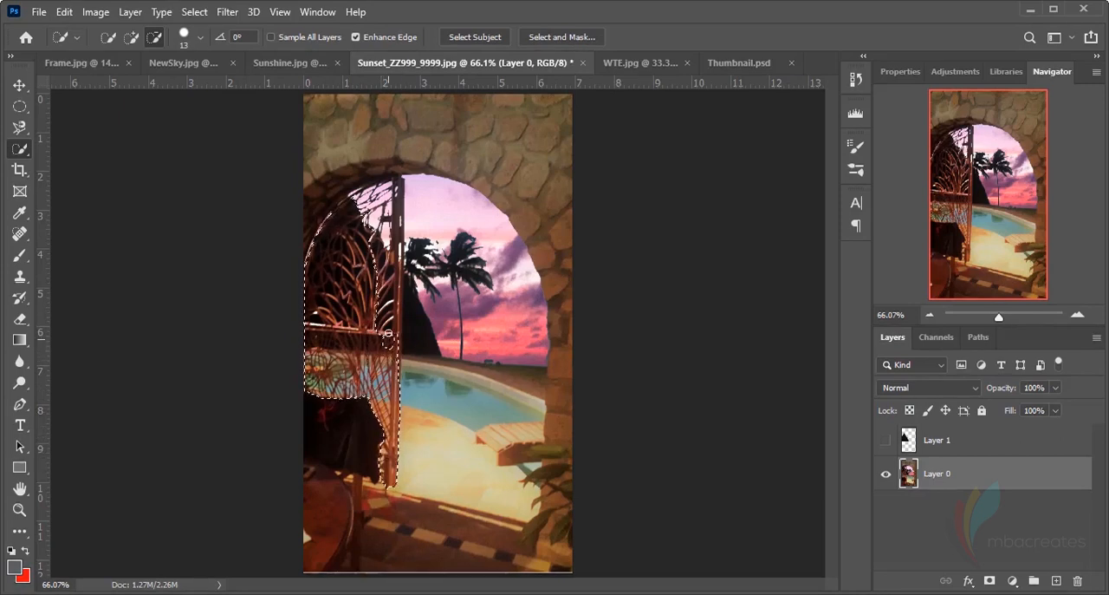
left_click(132, 37)
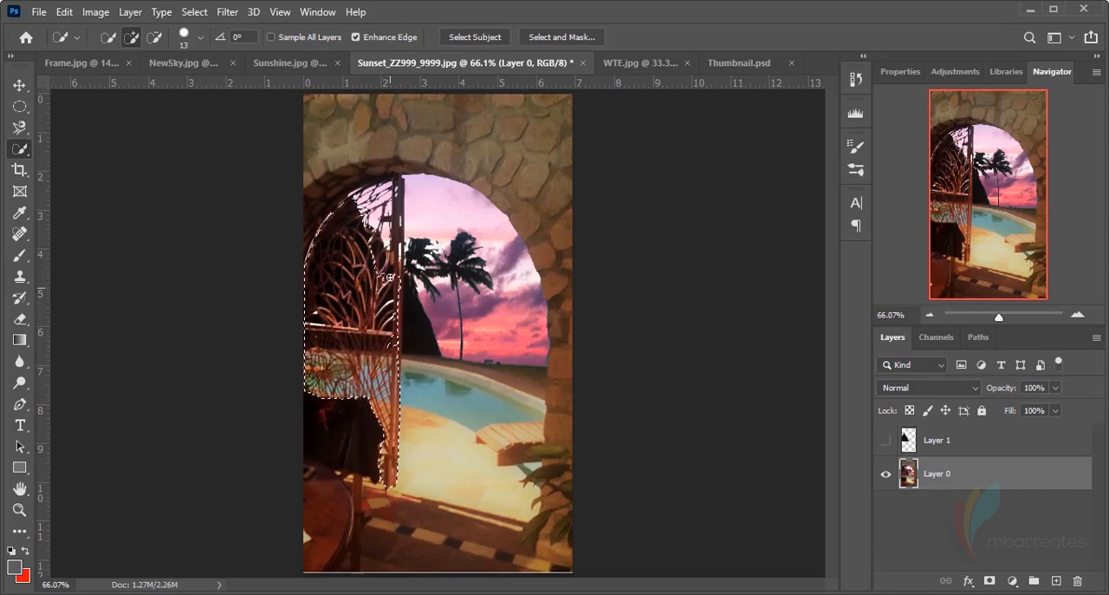
mouse_move(375, 218)
left_mouse_down()
mouse_move(379, 196)
mouse_move(398, 232)
left_mouse_up()
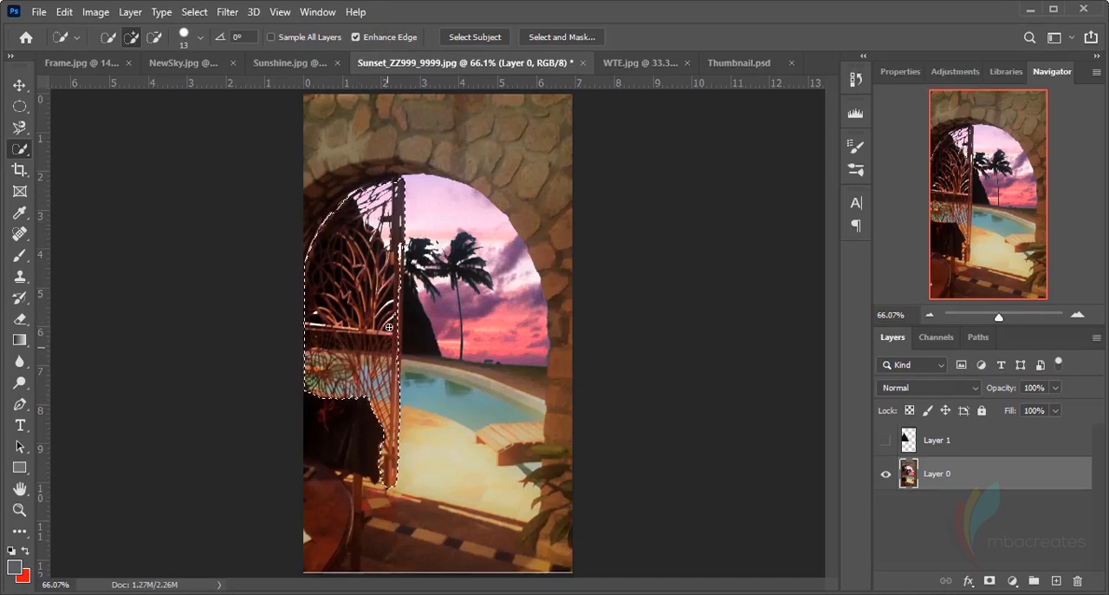
mouse_move(392, 205)
left_mouse_down()
mouse_move(390, 179)
mouse_move(364, 191)
left_mouse_up()
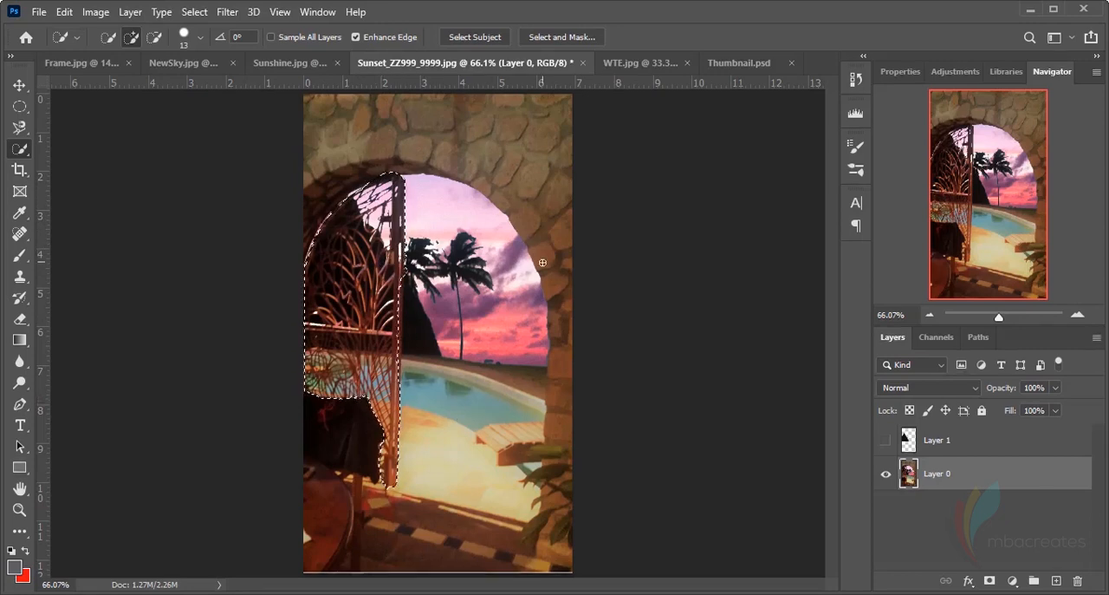
Extend the gate selection along the outer edge of the post beside the dark hill
key("ctrl+plus")
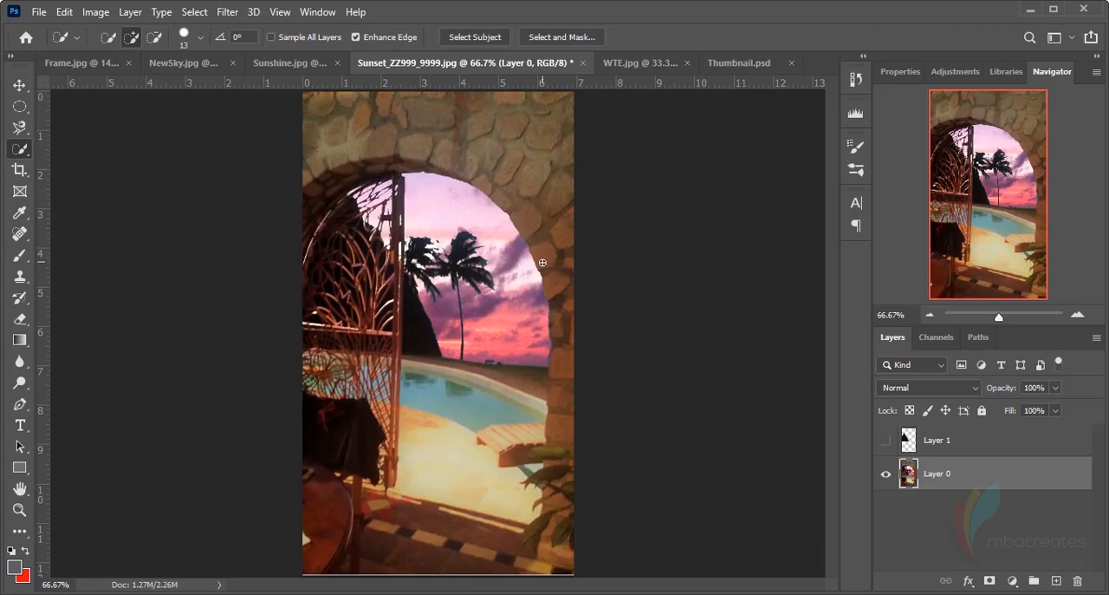
key("ctrl+plus")
key("ctrl+plus")
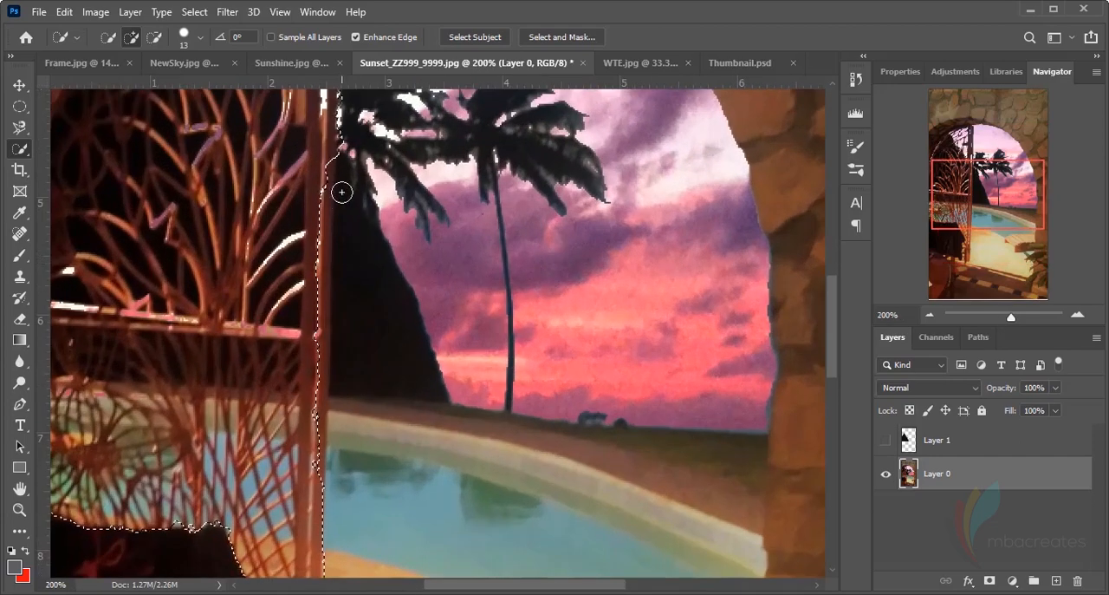
mouse_move(341, 190)
left_mouse_down()
mouse_move(321, 159)
mouse_move(306, 447)
left_mouse_up()
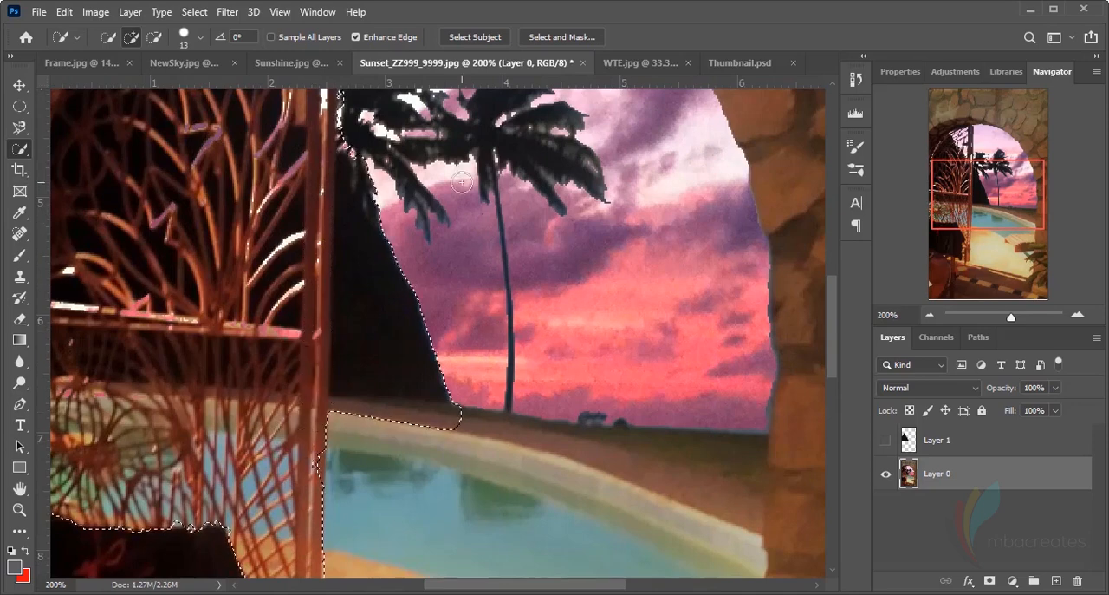
scroll(461, 182, "down", 9)
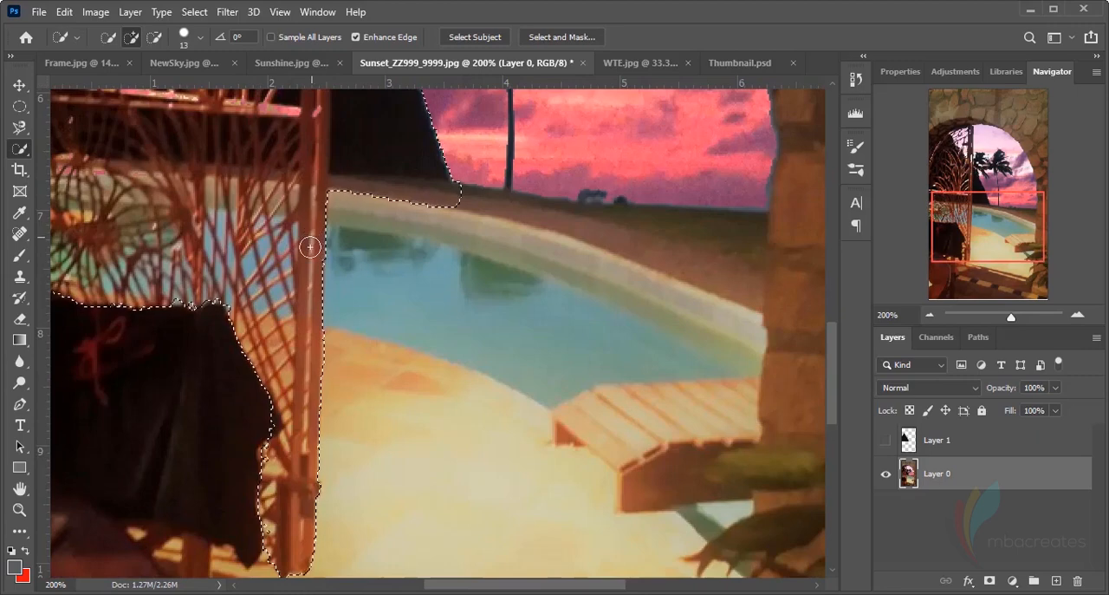
scroll(426, 236, "up", 9)
scroll(426, 236, "up", 6)
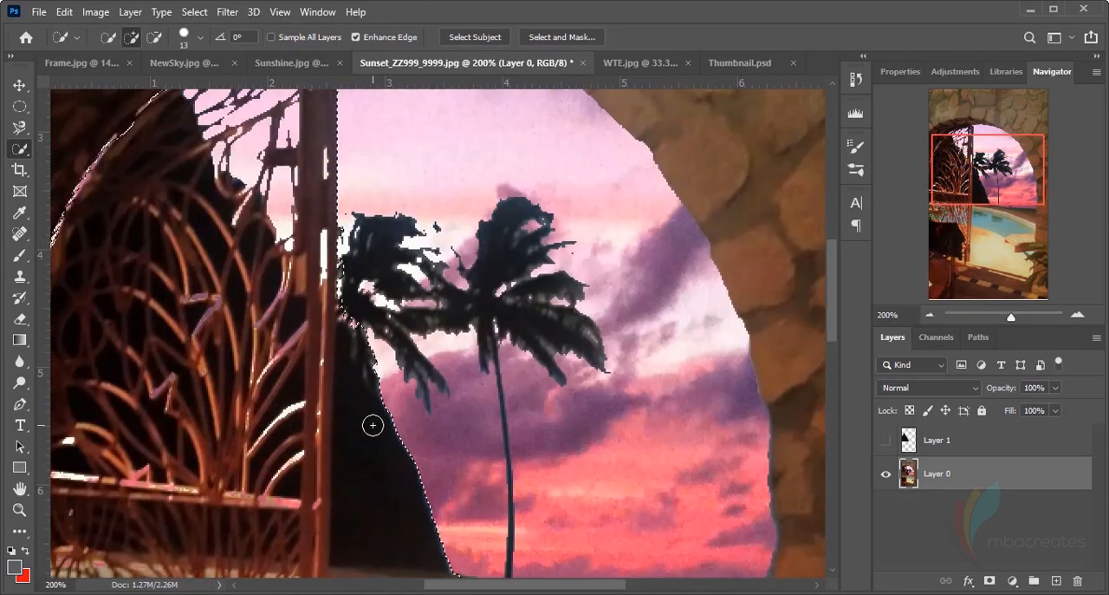
scroll(371, 424, "down", 4)
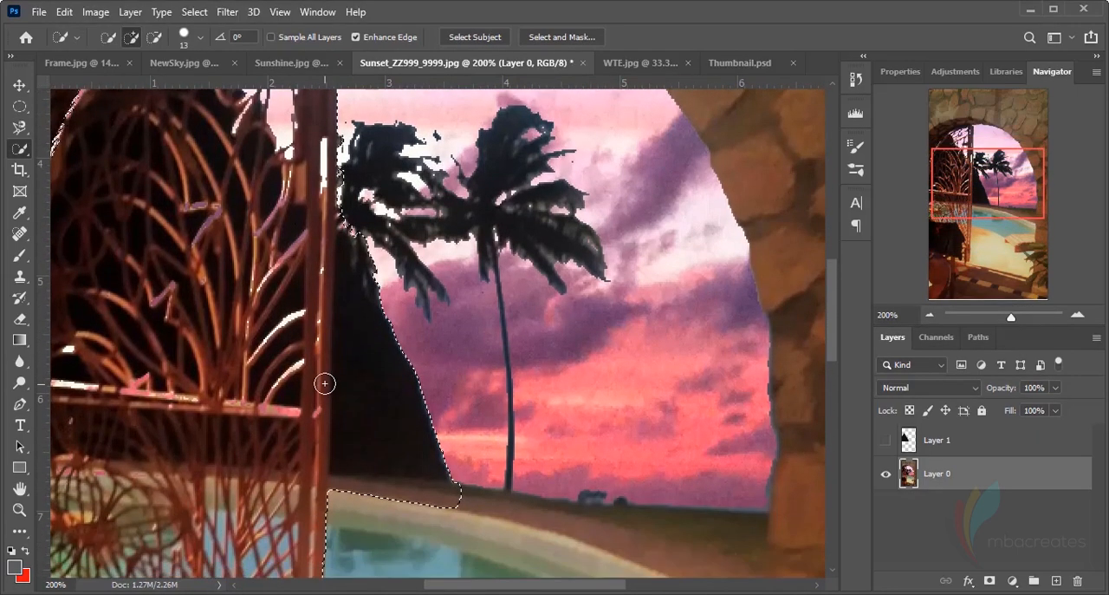
Subtract the dark hill, the pool's far border and the stone arch above the gate from the selection
left_click(155, 41)
mouse_move(465, 488)
left_mouse_down()
mouse_move(456, 495)
mouse_move(439, 463)
mouse_move(365, 261)
mouse_move(353, 176)
mouse_move(368, 215)
left_mouse_up()
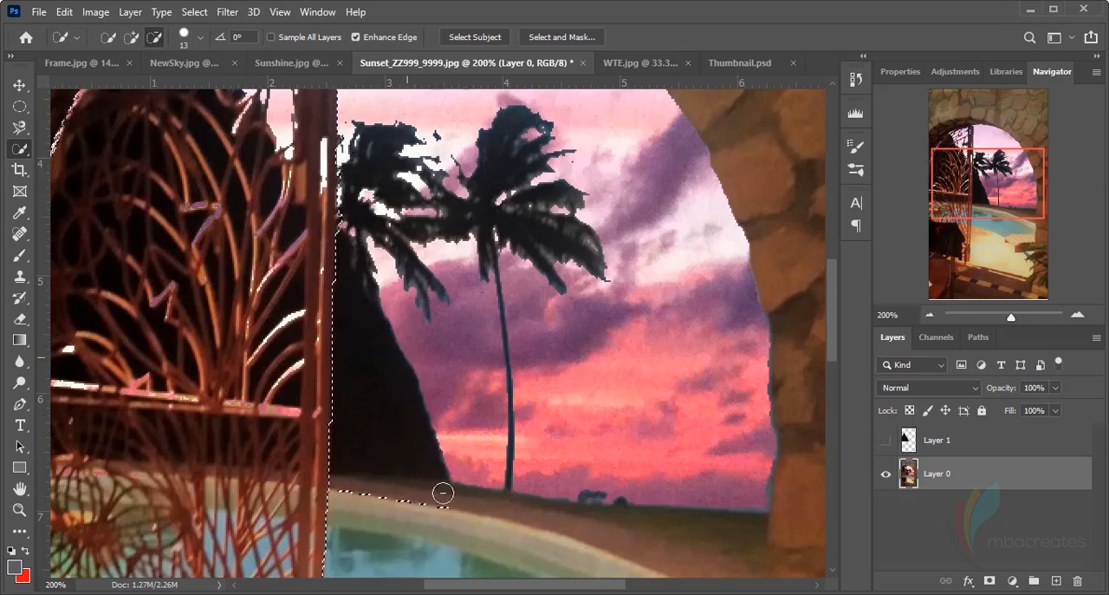
mouse_move(441, 493)
left_mouse_down()
mouse_move(411, 503)
mouse_move(365, 483)
left_mouse_up()
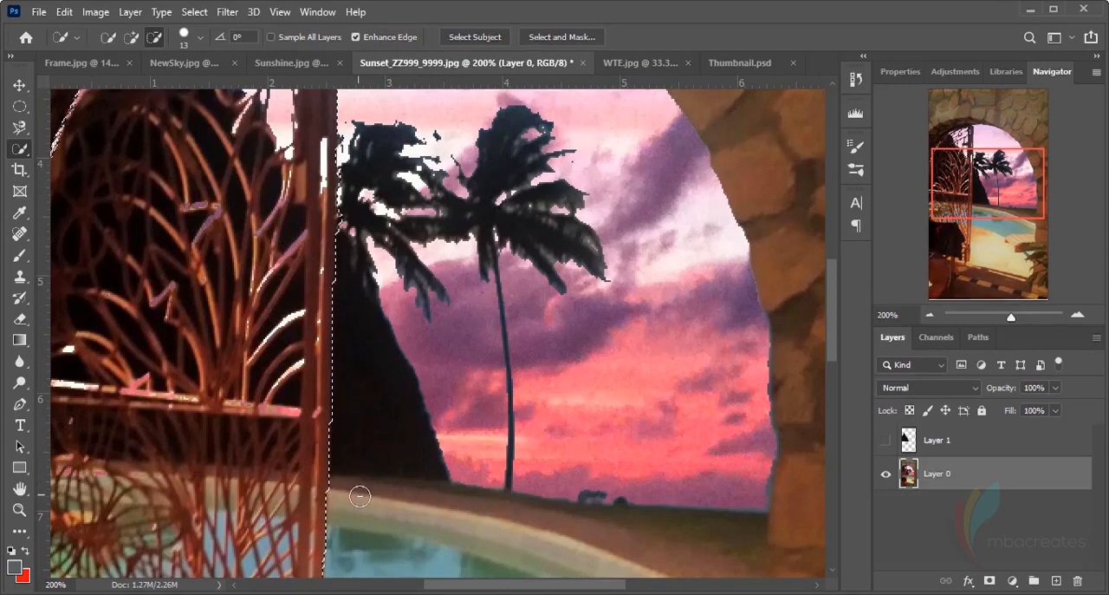
scroll(426, 396, "up", 5)
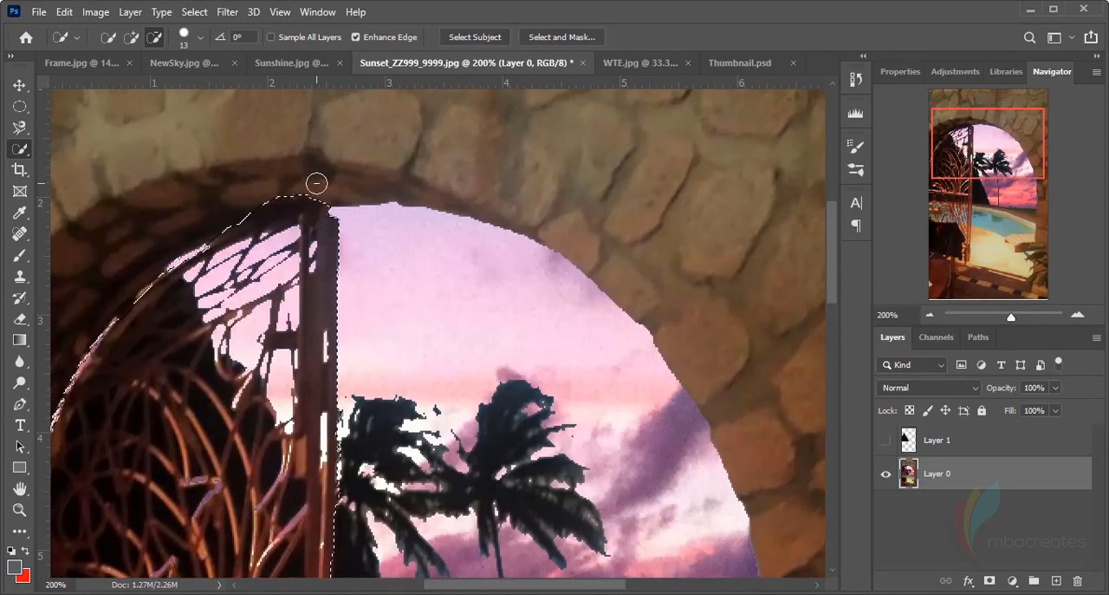
mouse_move(317, 182)
left_mouse_down()
mouse_move(252, 197)
mouse_move(320, 186)
left_mouse_up()
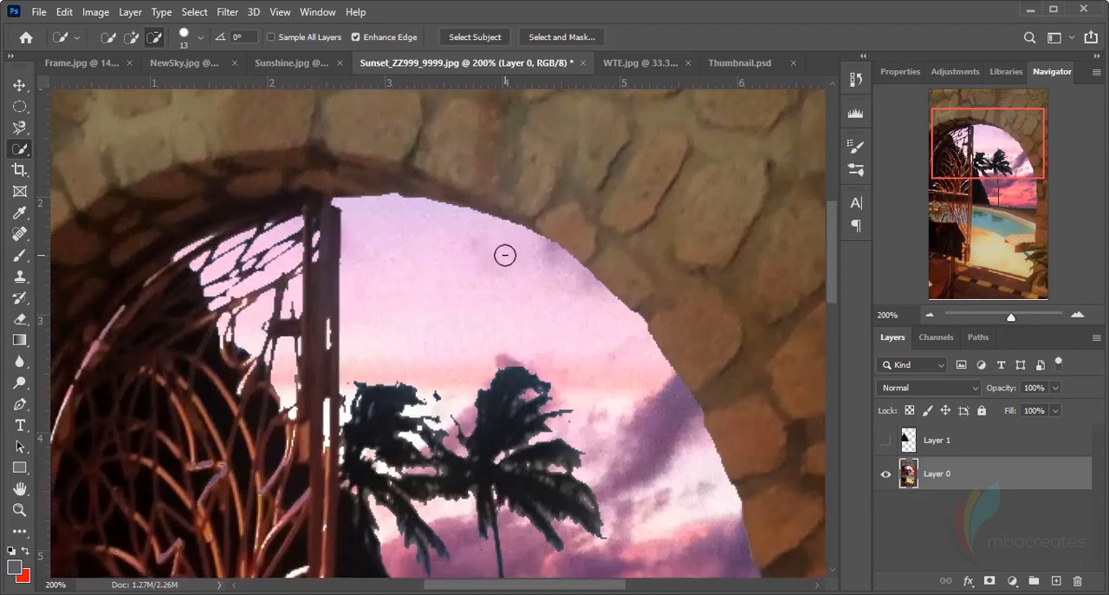
key("ctrl+0")
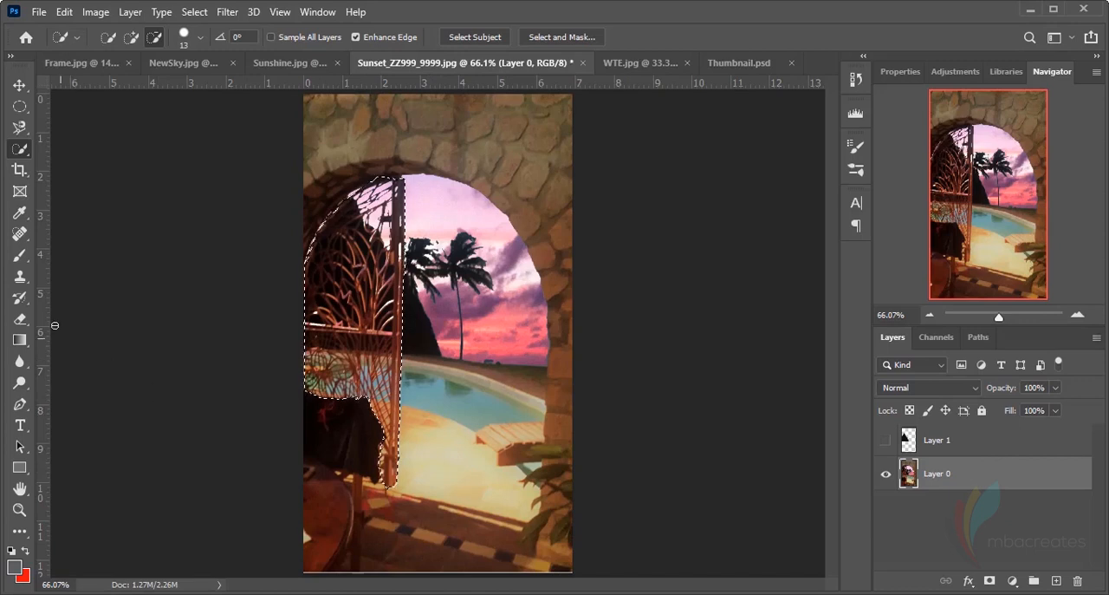
Delete Layer 1 and activate the Clone Stamp tool for retouching Layer 0
left_click(23, 280)
left_click(963, 444)
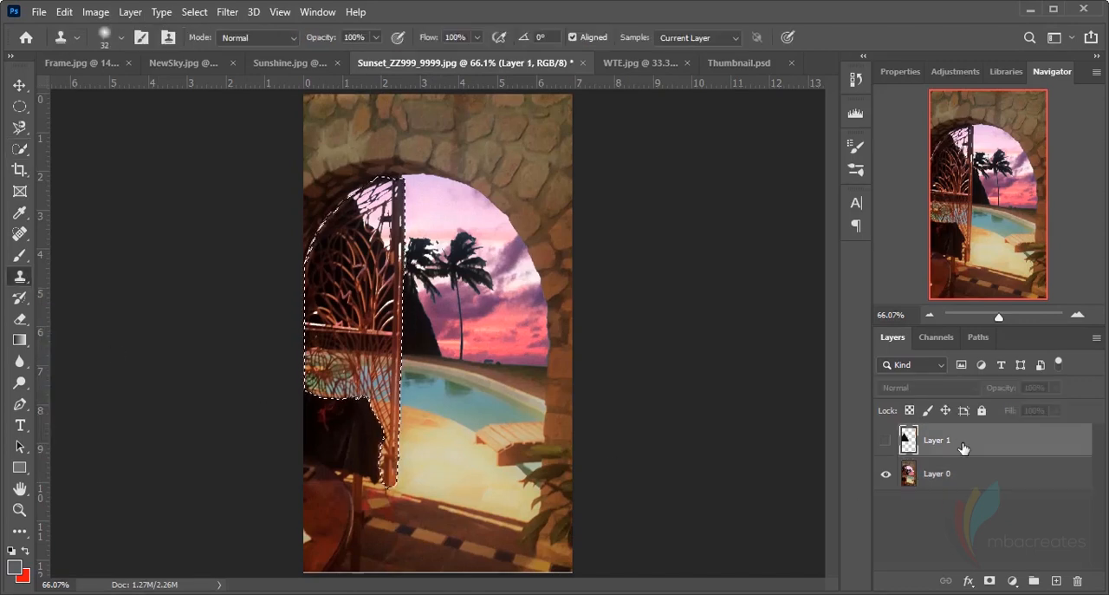
left_click(1078, 581)
left_click(480, 243)
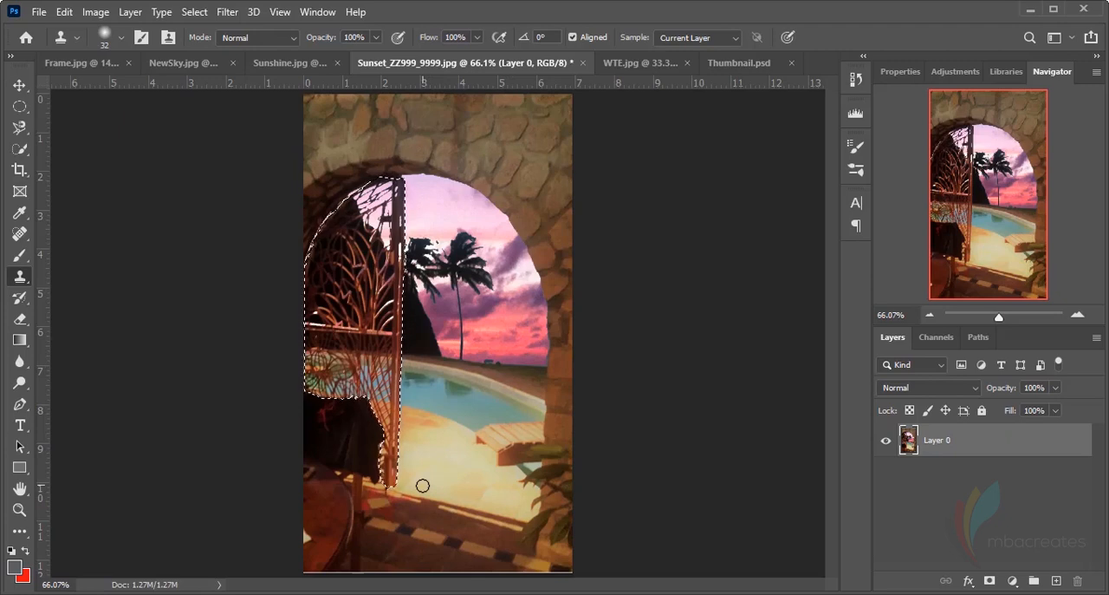
left_click_drag(392, 475, 386, 406)
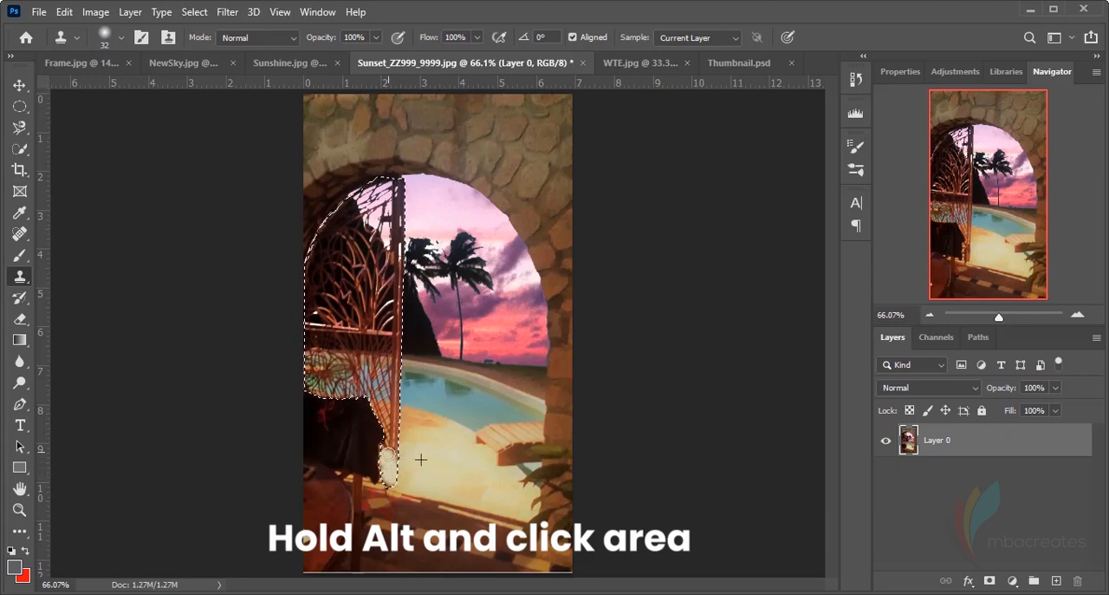
mouse_move(394, 448)
left_mouse_down()
mouse_move(395, 478)
mouse_move(397, 444)
left_mouse_up()
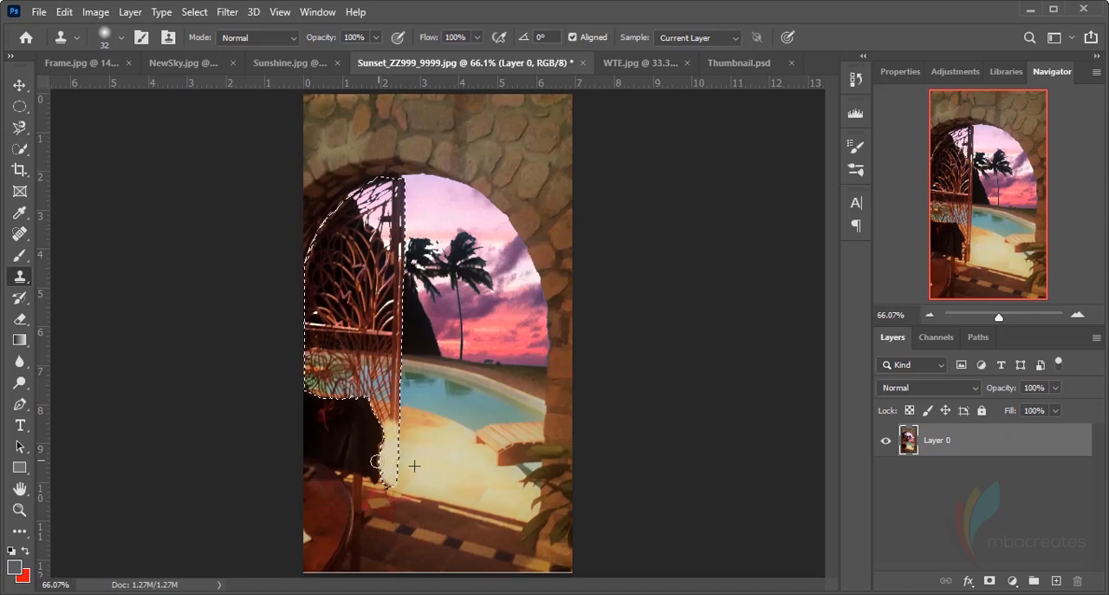
mouse_move(369, 458)
left_mouse_down()
mouse_move(386, 456)
mouse_move(366, 453)
left_mouse_up()
left_click_drag(388, 433, 355, 427)
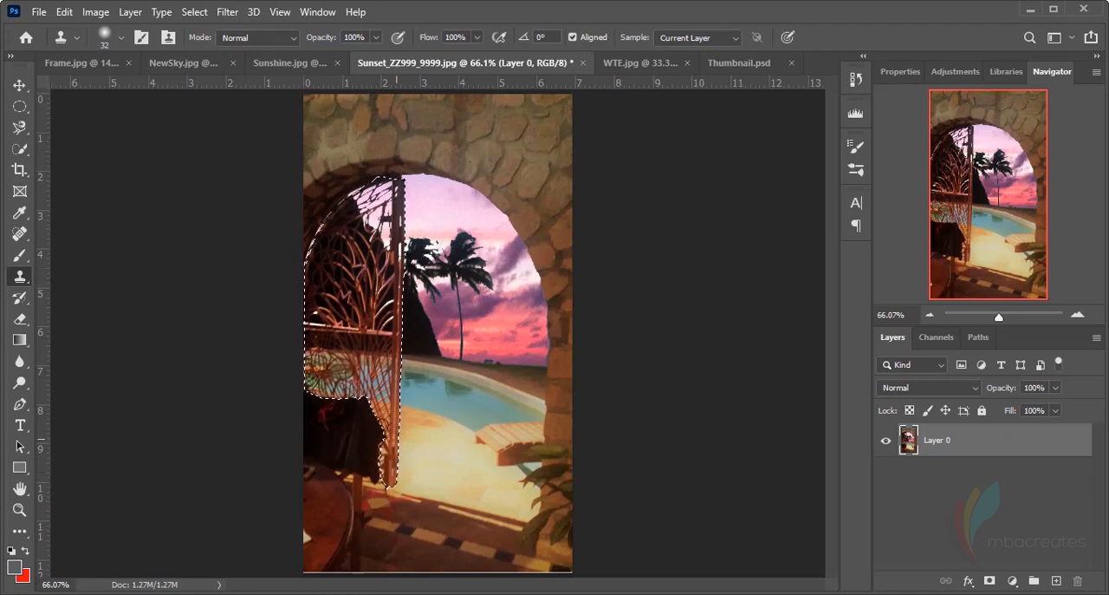
Set the Clone Stamp brush's hardness to 49%
left_click(122, 38)
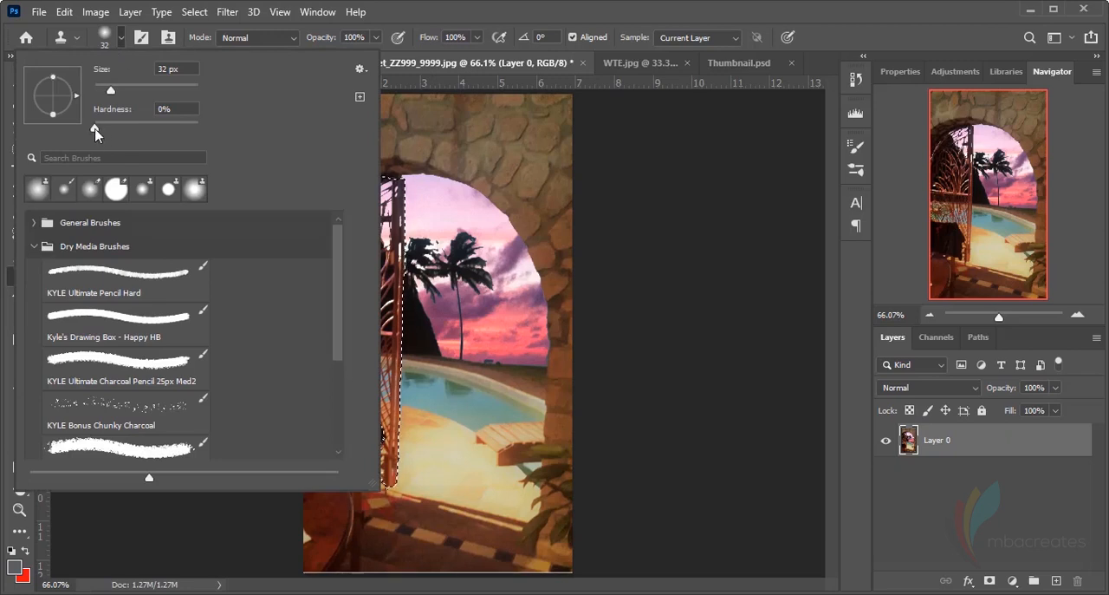
left_click_drag(95, 130, 146, 142)
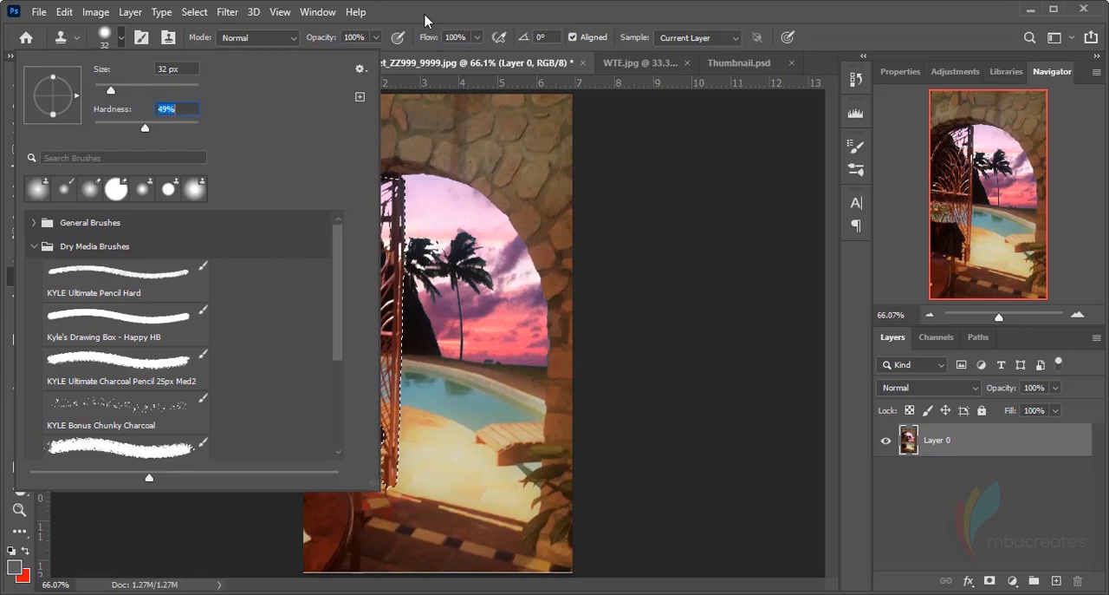
key("Return")
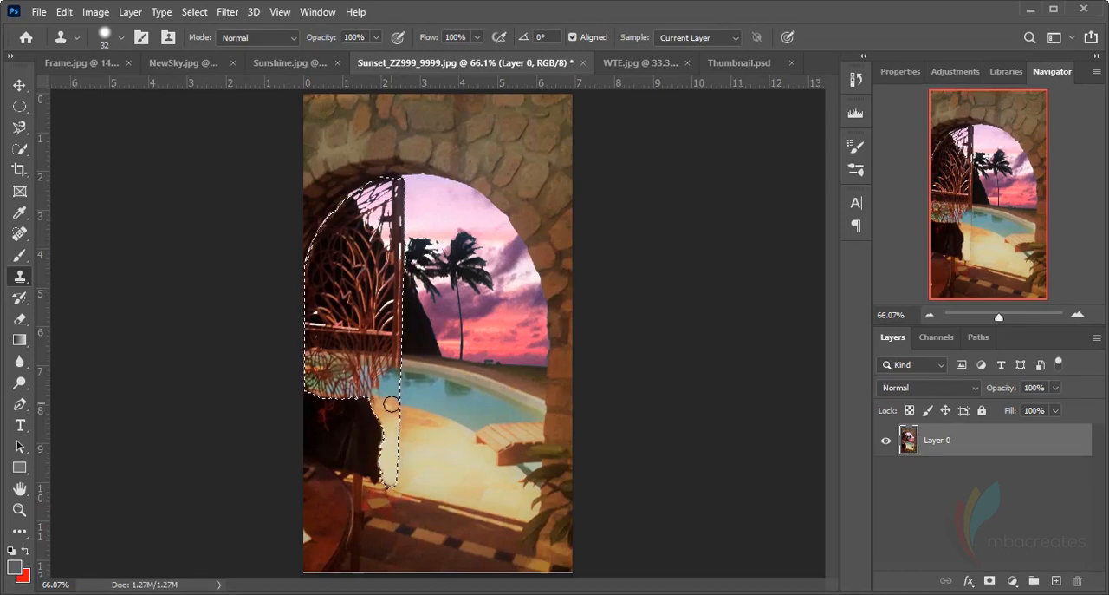
Clone the near edge of the pool over the gate lattice just above the draped cloth
key("ctrl+d")
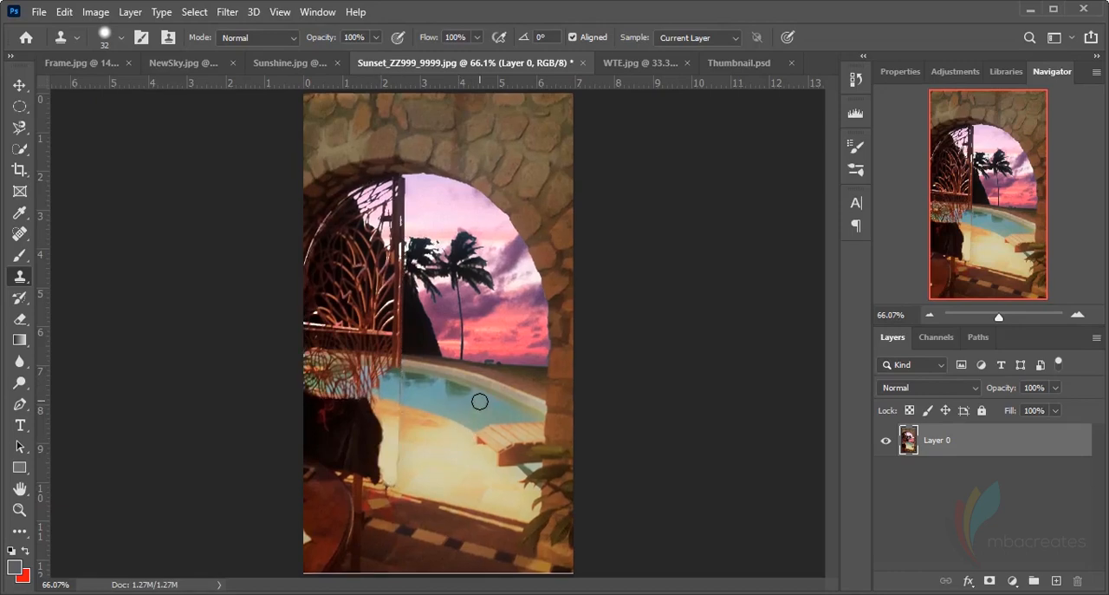
key("ctrl+plus")
key("ctrl+plus")
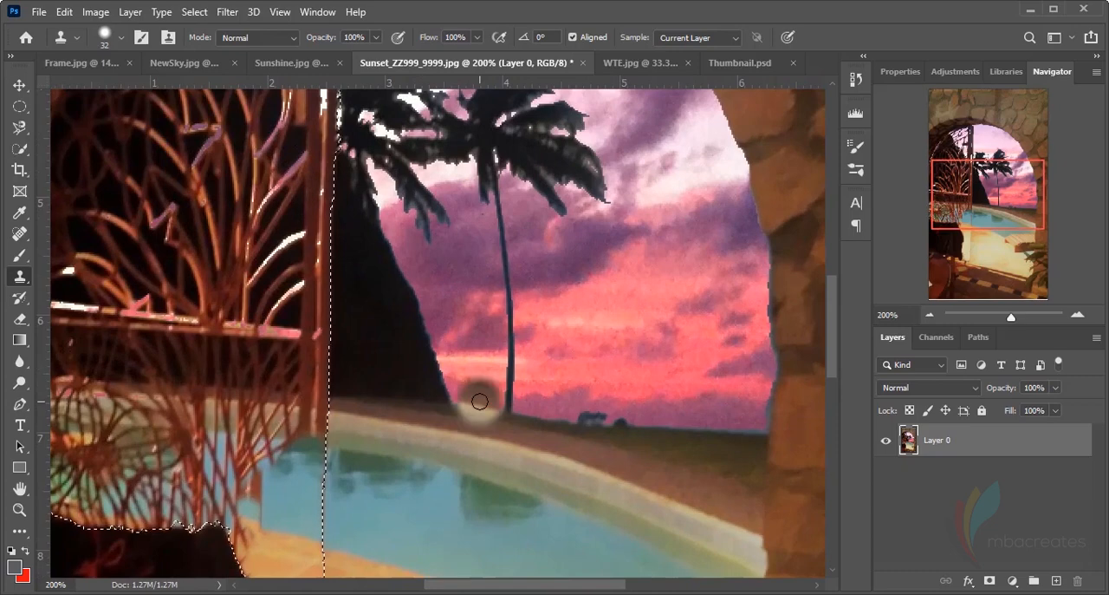
scroll(479, 401, "down", 5)
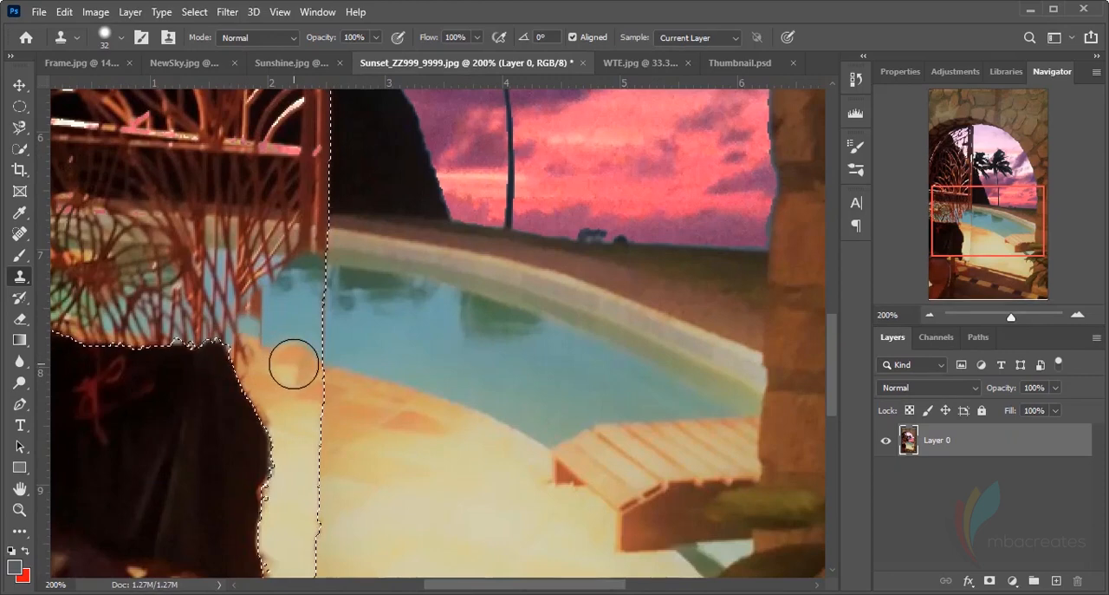
key("super")
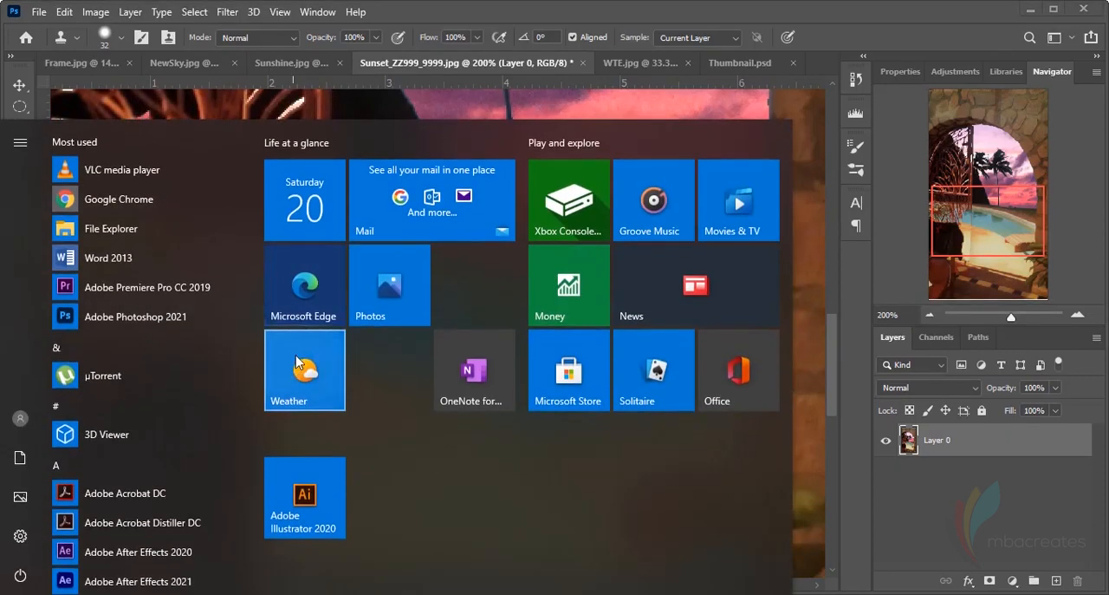
left_click(495, 7)
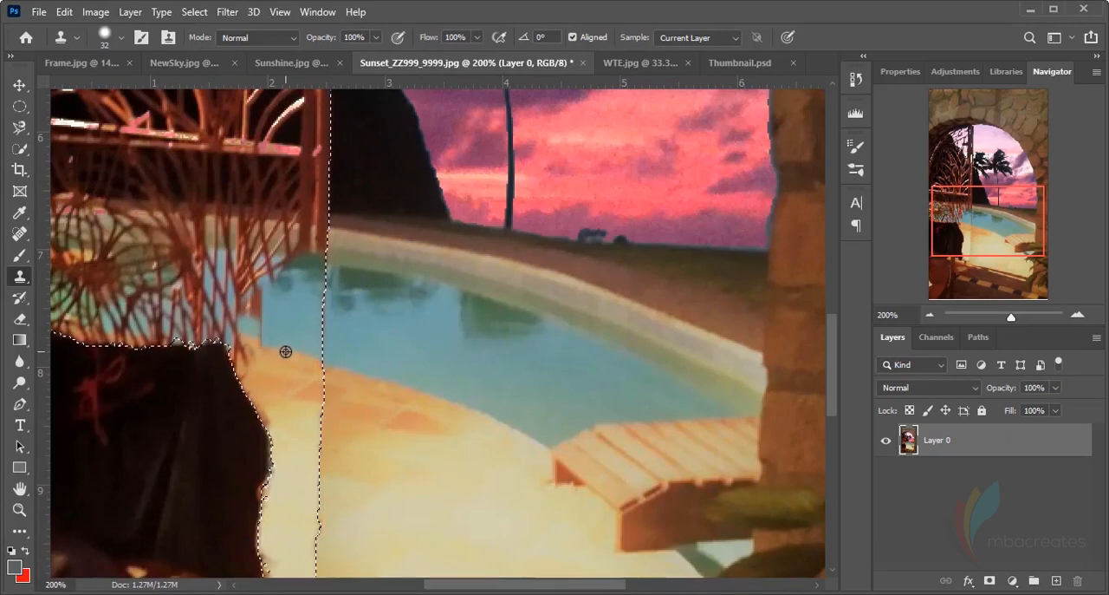
left_click_drag(228, 338, 203, 340)
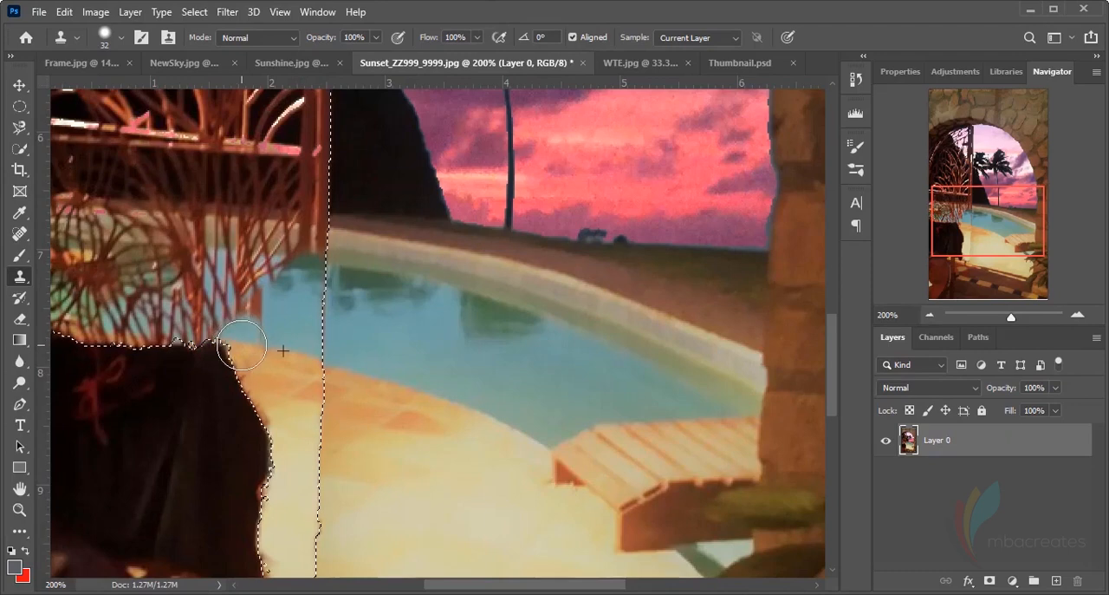
left_click_drag(123, 345, 151, 354)
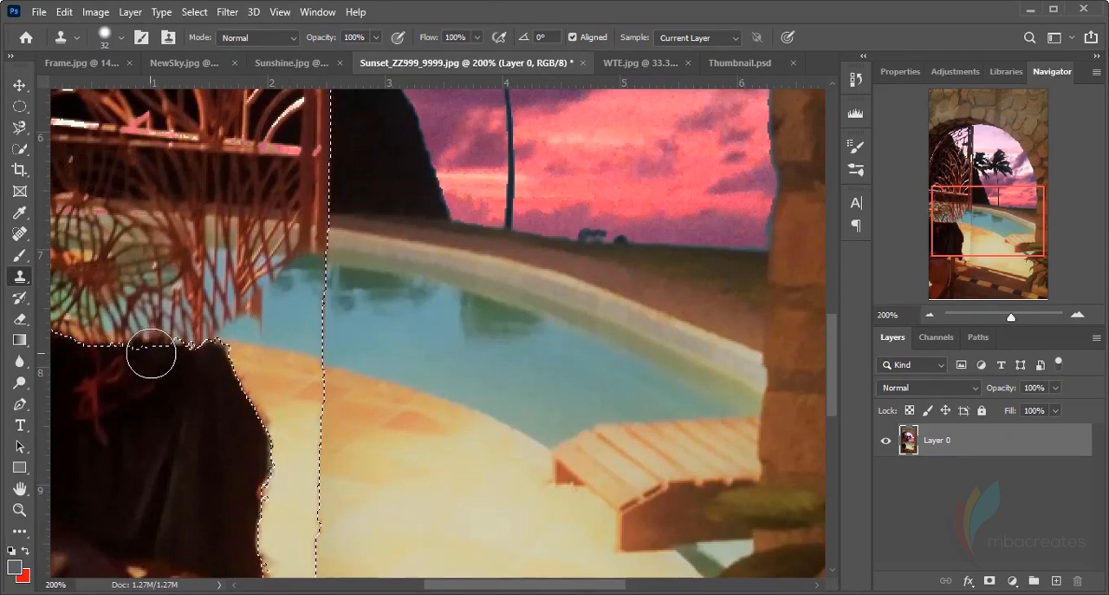
scroll(200, 392, "up", 3)
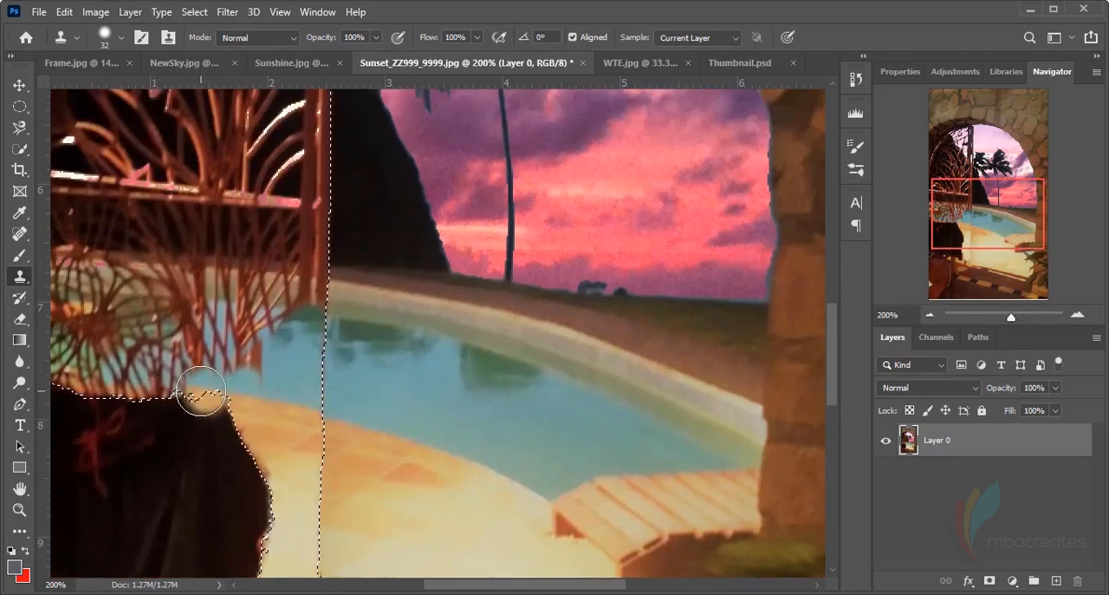
Clone clean pool water over the gate lattice above the draped cloth, working towards the photo's left edge
left_click(281, 376)
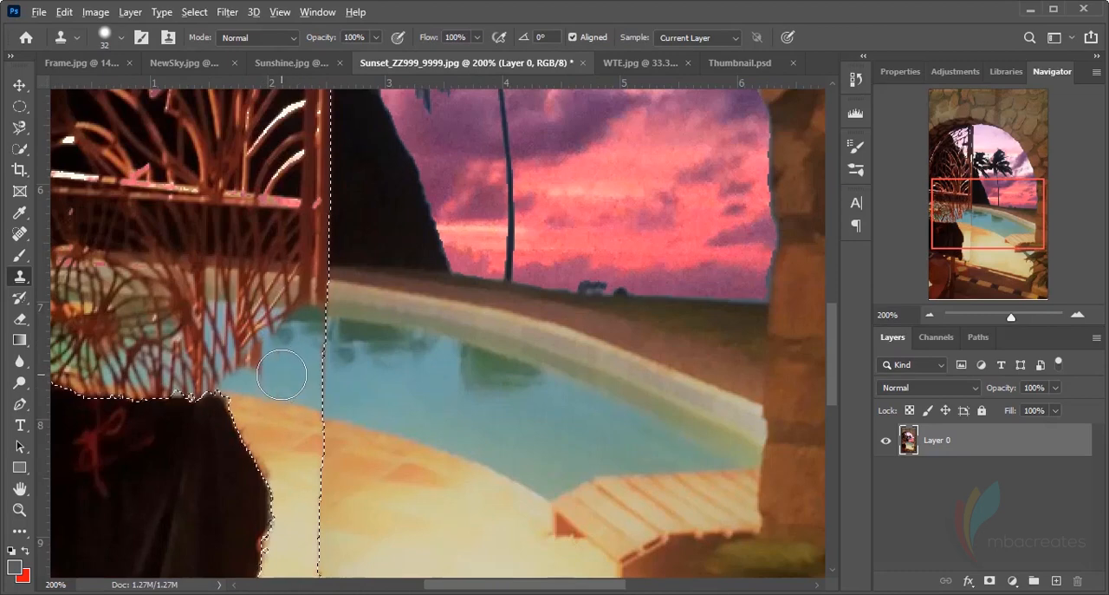
mouse_move(282, 370)
left_mouse_down()
mouse_move(276, 351)
mouse_move(289, 368)
left_mouse_up()
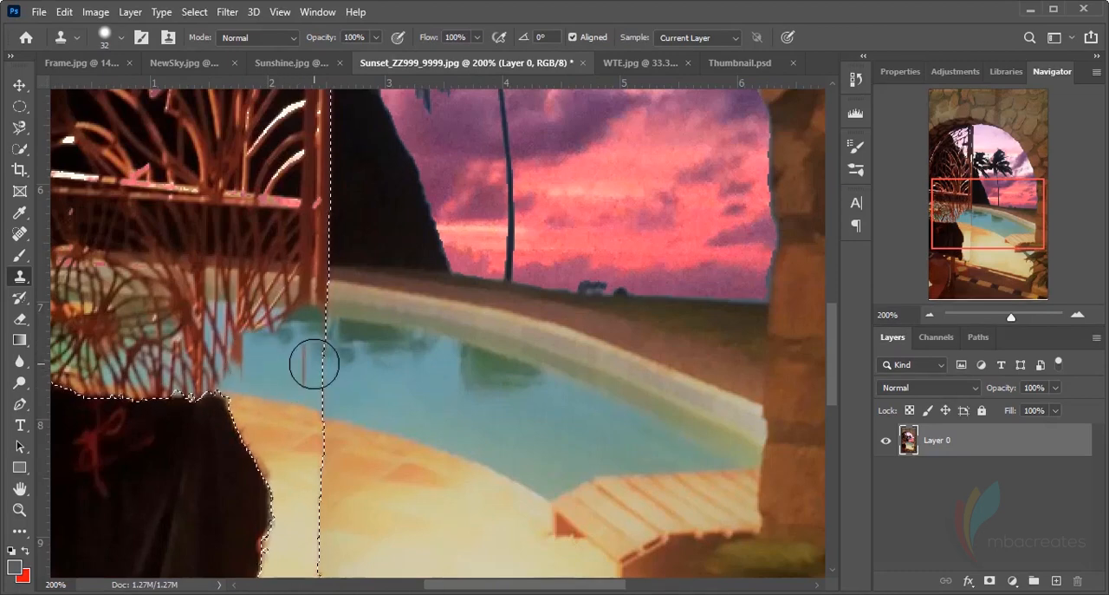
left_click_drag(251, 330, 247, 344)
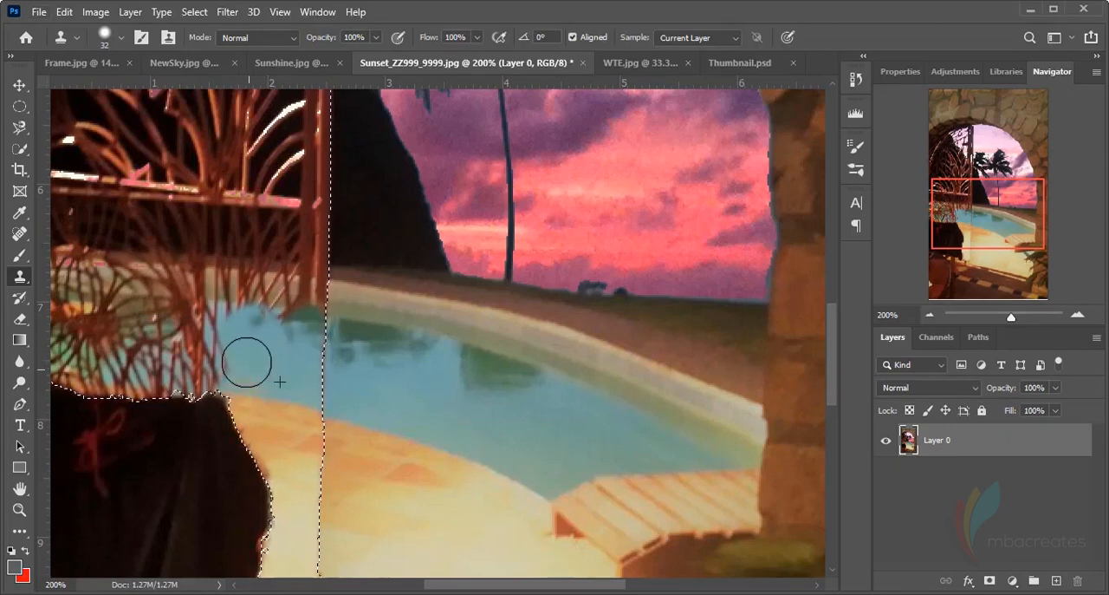
mouse_move(247, 362)
left_mouse_down()
mouse_move(228, 339)
mouse_move(201, 350)
mouse_move(218, 347)
mouse_move(151, 338)
mouse_move(181, 344)
left_mouse_up()
left_click(389, 379, "alt")
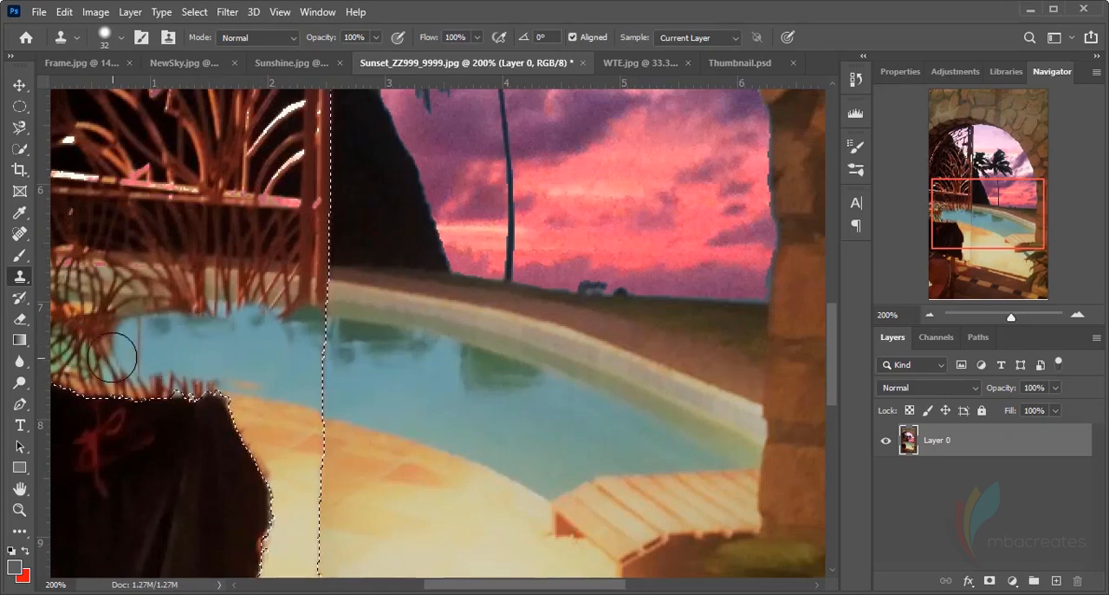
mouse_move(113, 356)
left_mouse_down()
mouse_move(135, 330)
mouse_move(100, 355)
mouse_move(91, 328)
mouse_move(91, 343)
mouse_move(191, 337)
mouse_move(181, 324)
mouse_move(200, 326)
mouse_move(271, 358)
mouse_move(177, 366)
mouse_move(191, 353)
mouse_move(280, 351)
left_mouse_up()
left_click(388, 403, "alt")
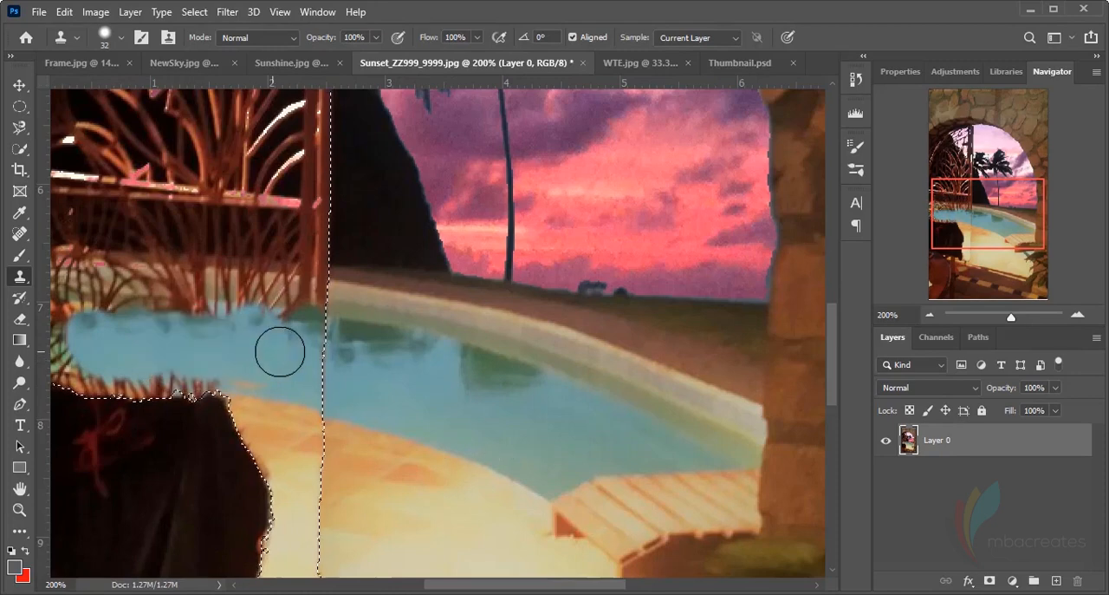
Extend the cloned water over the remaining lattice to the photo's left edge and blend it back to the gate post
scroll(468, 502, "down", 3)
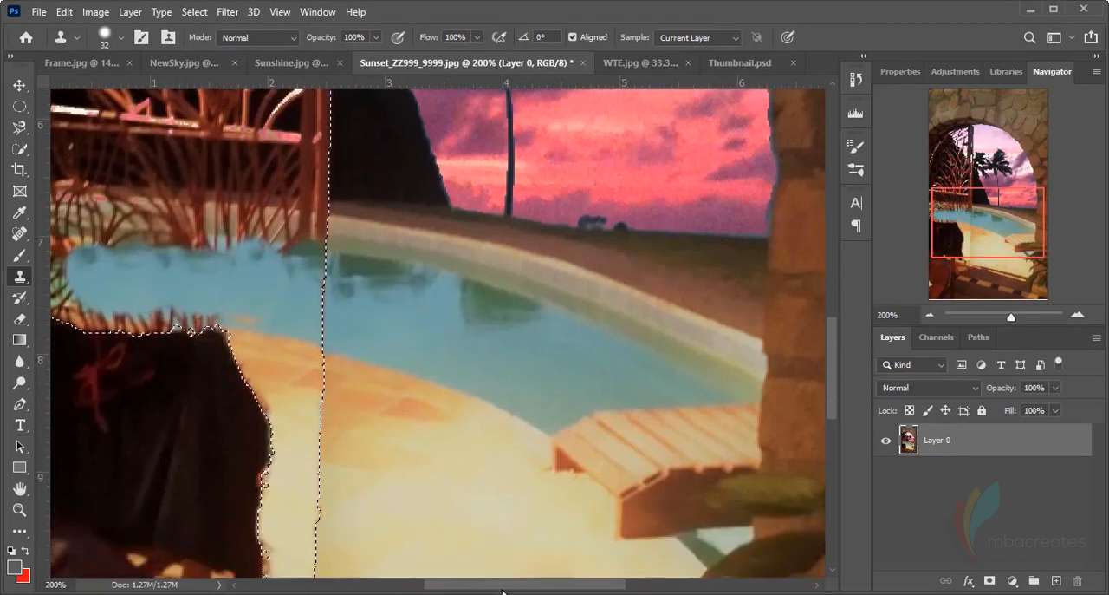
left_click_drag(502, 591, 441, 585)
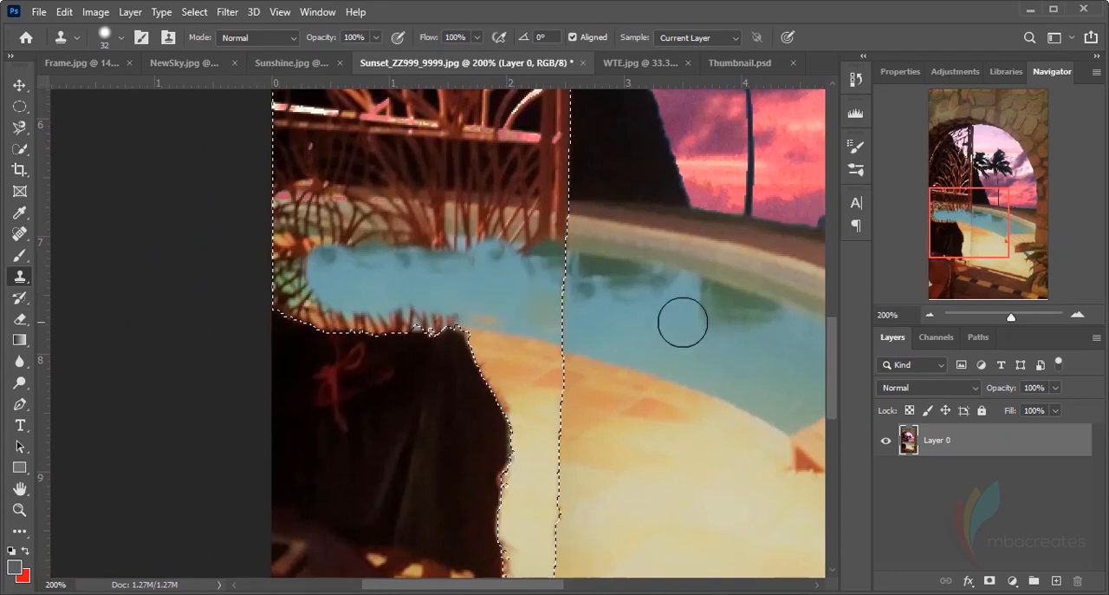
left_click_drag(670, 343, 642, 332)
key("ctrl+z")
left_click(493, 297, "alt")
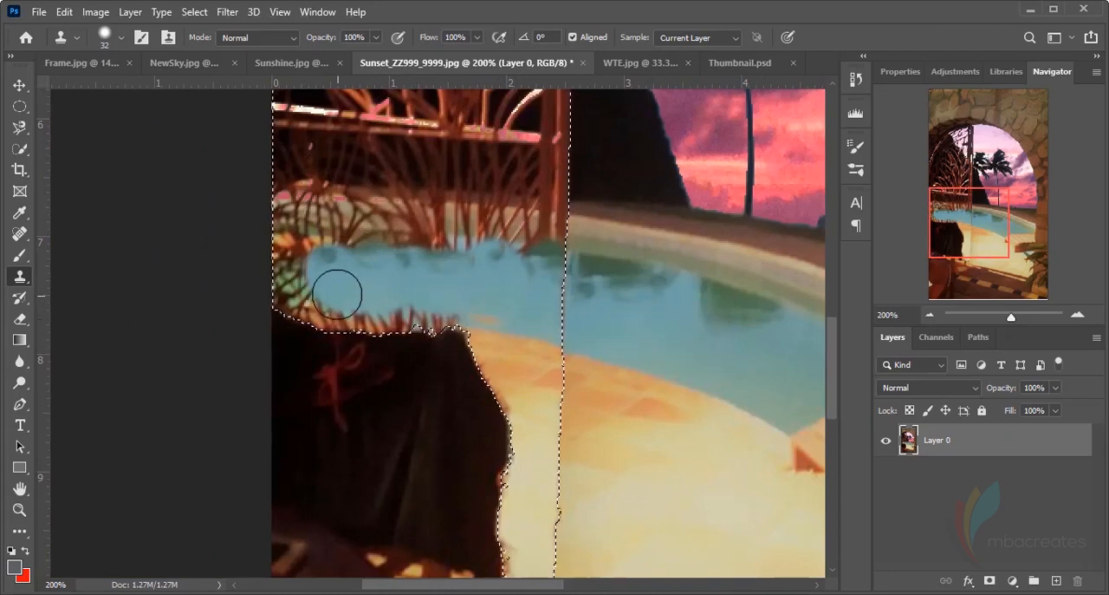
mouse_move(338, 293)
left_mouse_down()
mouse_move(290, 251)
mouse_move(280, 262)
mouse_move(290, 277)
mouse_move(304, 260)
mouse_move(312, 268)
mouse_move(299, 281)
left_mouse_up()
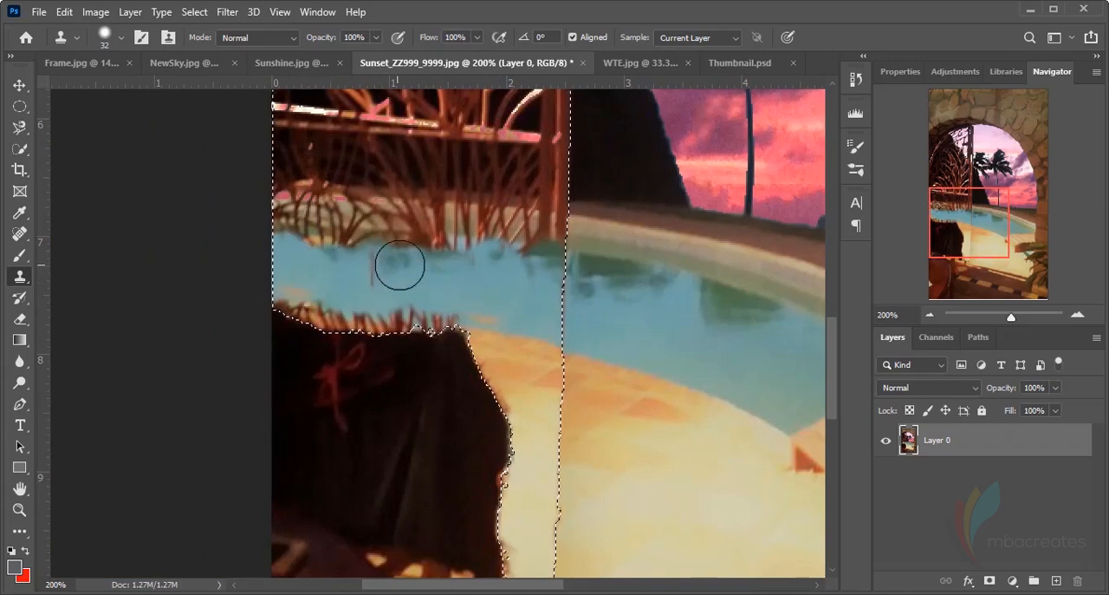
mouse_move(400, 264)
left_mouse_down()
mouse_move(465, 279)
mouse_move(358, 268)
mouse_move(479, 275)
mouse_move(471, 286)
mouse_move(275, 276)
mouse_move(415, 270)
mouse_move(555, 288)
left_mouse_up()
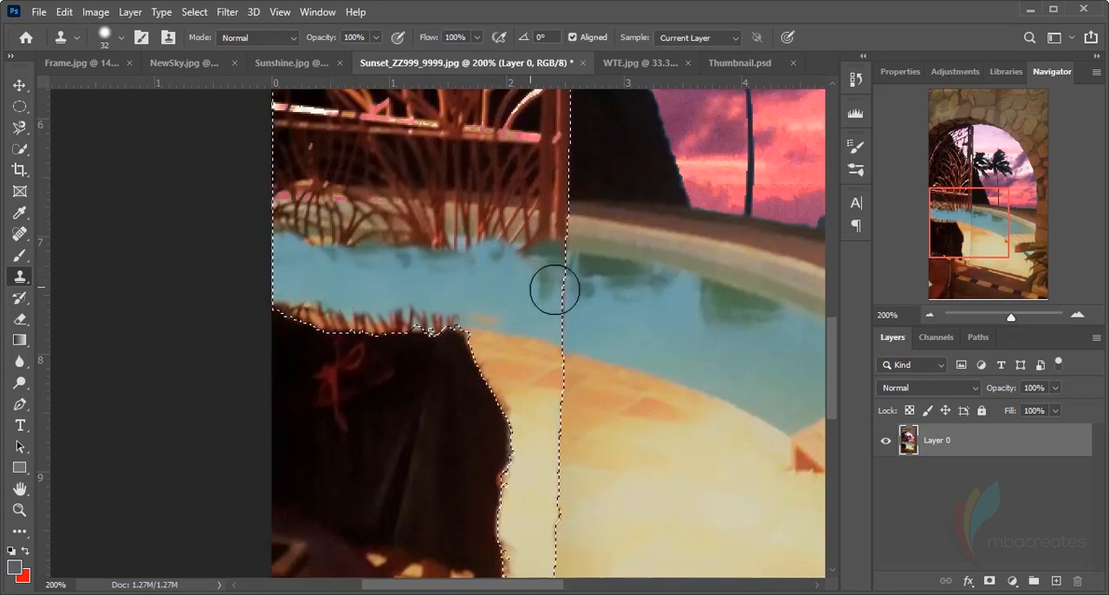
Clone the pool's far curb and its shaded waterline over the base of the gate post and the adjoining lattice
scroll(614, 354, "up", 2)
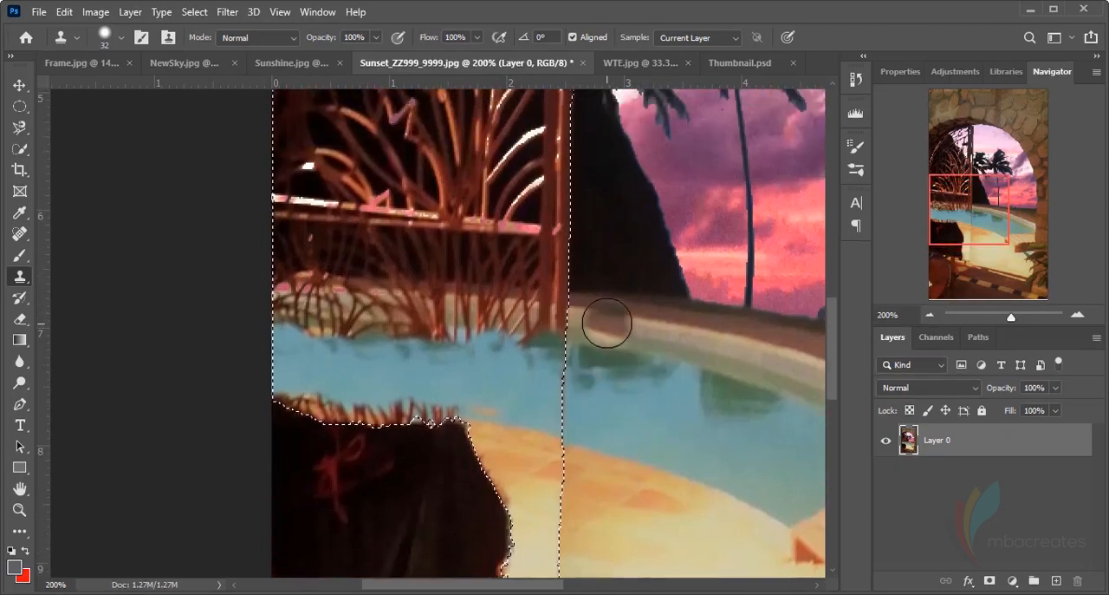
left_click(611, 326, "alt")
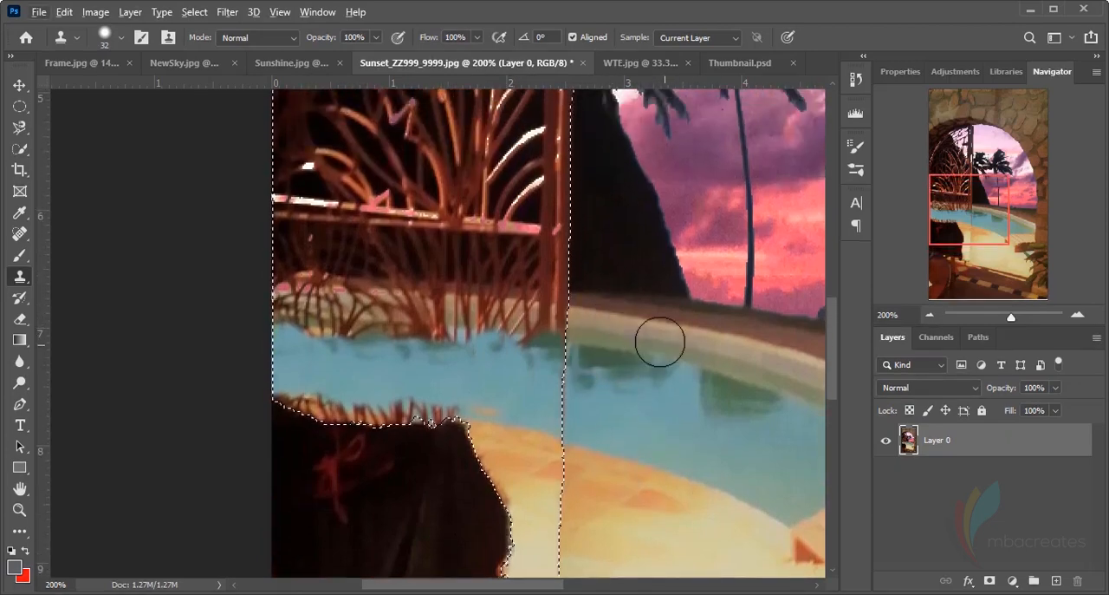
left_click(619, 331, "alt")
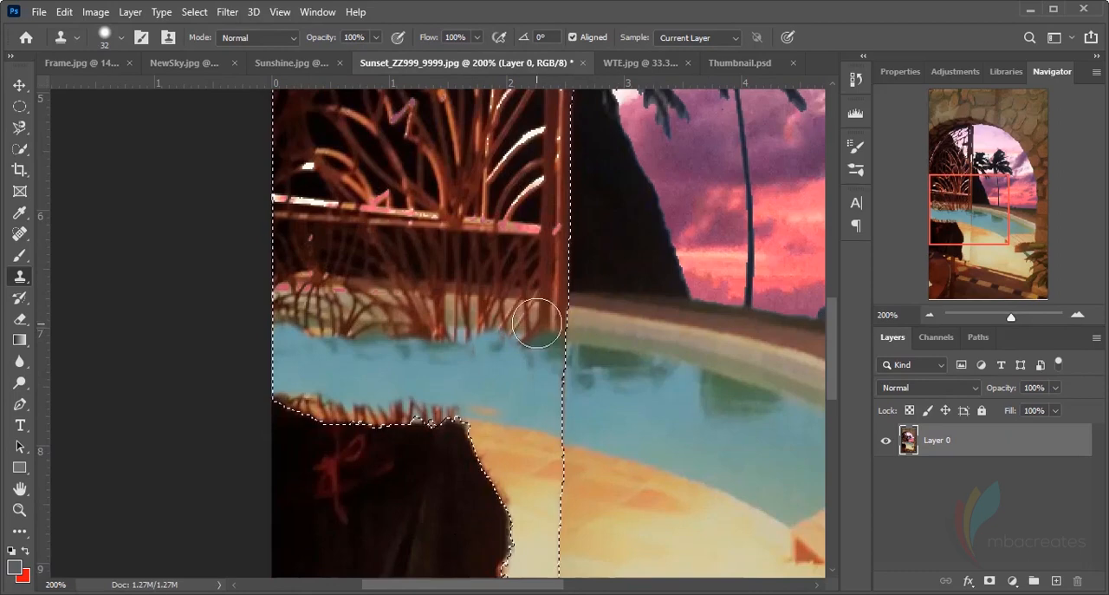
mouse_move(537, 324)
left_mouse_down()
mouse_move(526, 312)
mouse_move(501, 317)
mouse_move(512, 338)
mouse_move(495, 310)
left_mouse_up()
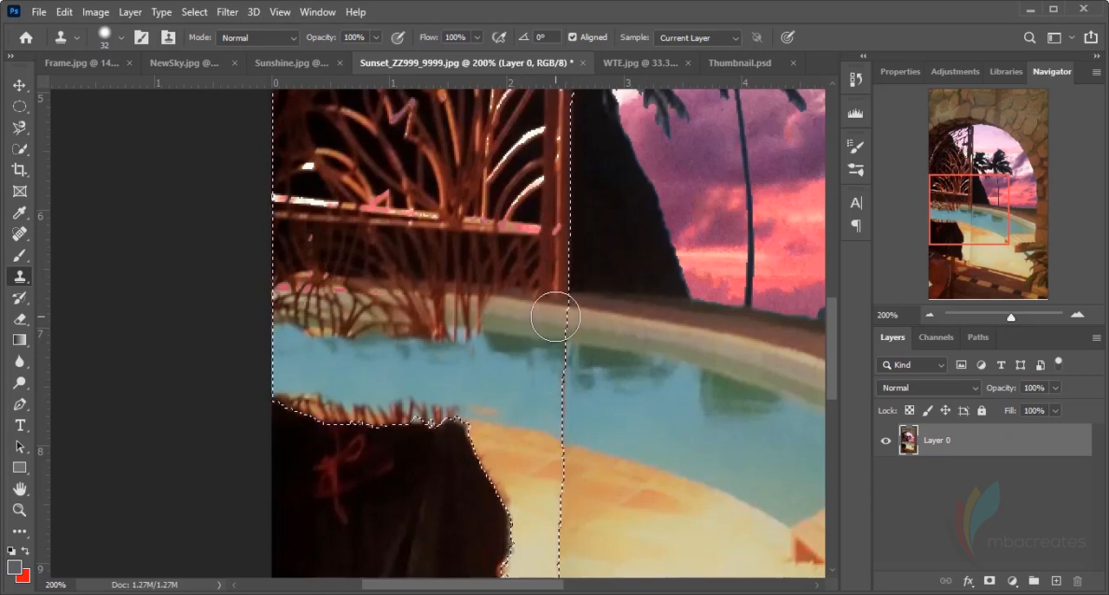
left_click_drag(561, 318, 598, 326)
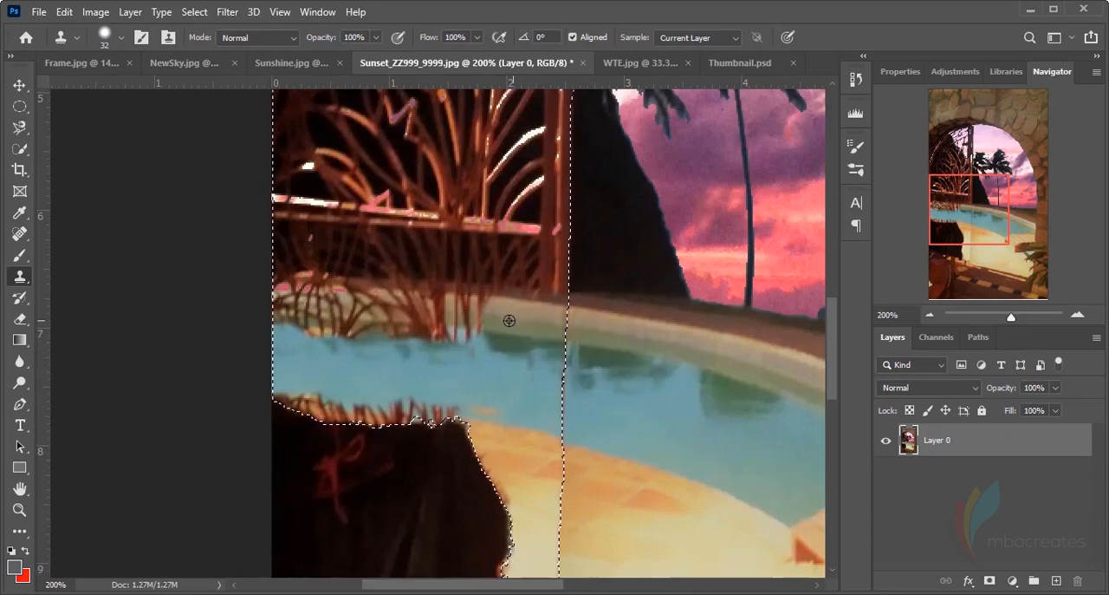
mouse_move(468, 307)
left_mouse_down()
mouse_move(456, 307)
mouse_move(515, 316)
left_mouse_up()
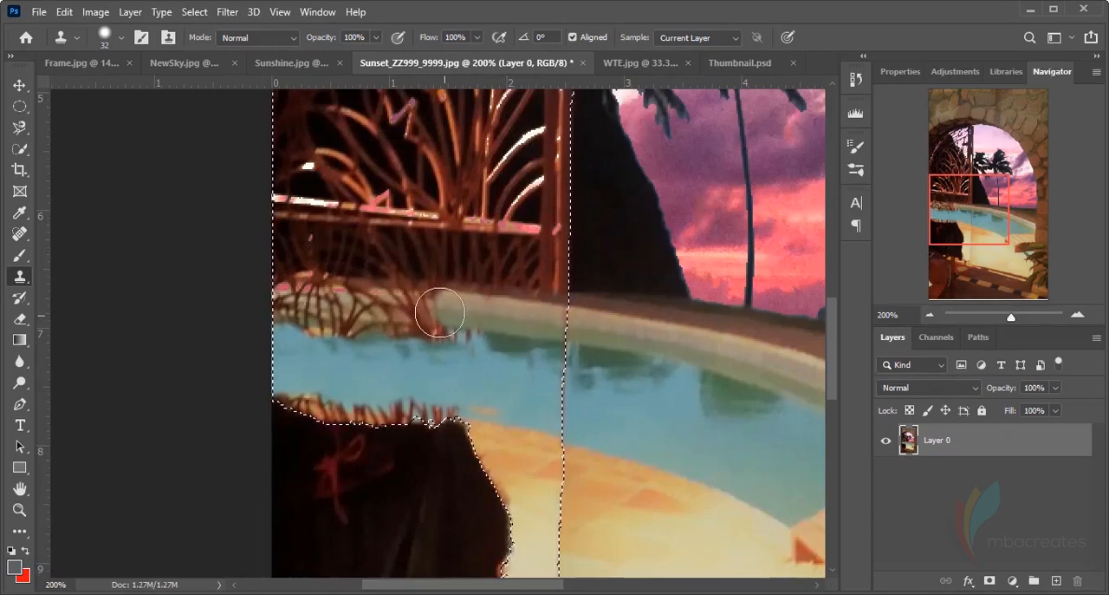
Continue the cloned far curb and dark waterline across the rest of the lattice to the photo's left edge
mouse_move(440, 312)
left_mouse_down()
mouse_move(393, 307)
mouse_move(506, 319)
mouse_move(399, 316)
mouse_move(502, 357)
mouse_move(518, 336)
mouse_move(373, 321)
mouse_move(474, 339)
mouse_move(498, 331)
mouse_move(435, 326)
left_mouse_up()
left_click(485, 333, "alt")
mouse_move(320, 309)
left_mouse_down()
mouse_move(347, 312)
mouse_move(329, 309)
left_mouse_up()
mouse_move(411, 335)
left_mouse_down()
mouse_move(316, 304)
mouse_move(387, 319)
left_mouse_up()
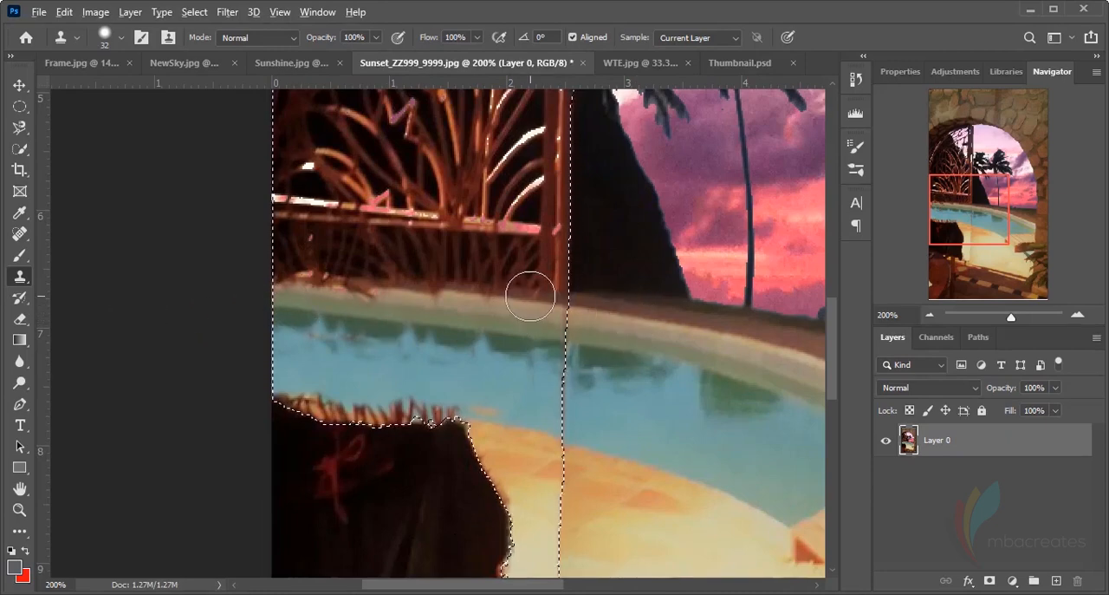
left_click(498, 299, "alt")
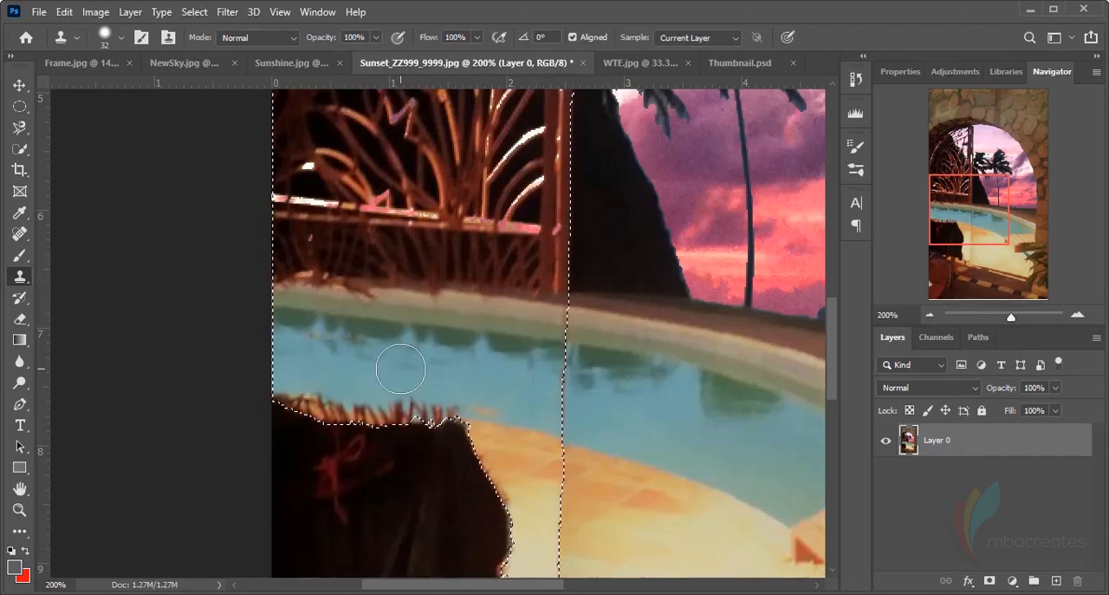
Clone the brown ground strip and dark hill base above the far curb across the bottom of the gate
scroll(403, 364, "up", 1)
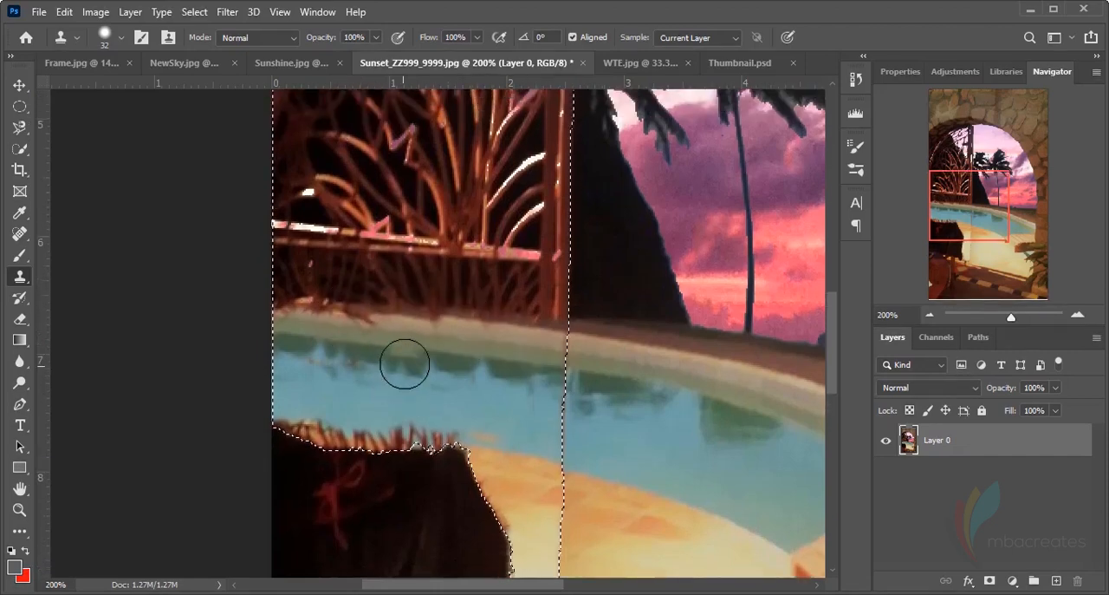
left_click(608, 323, "alt")
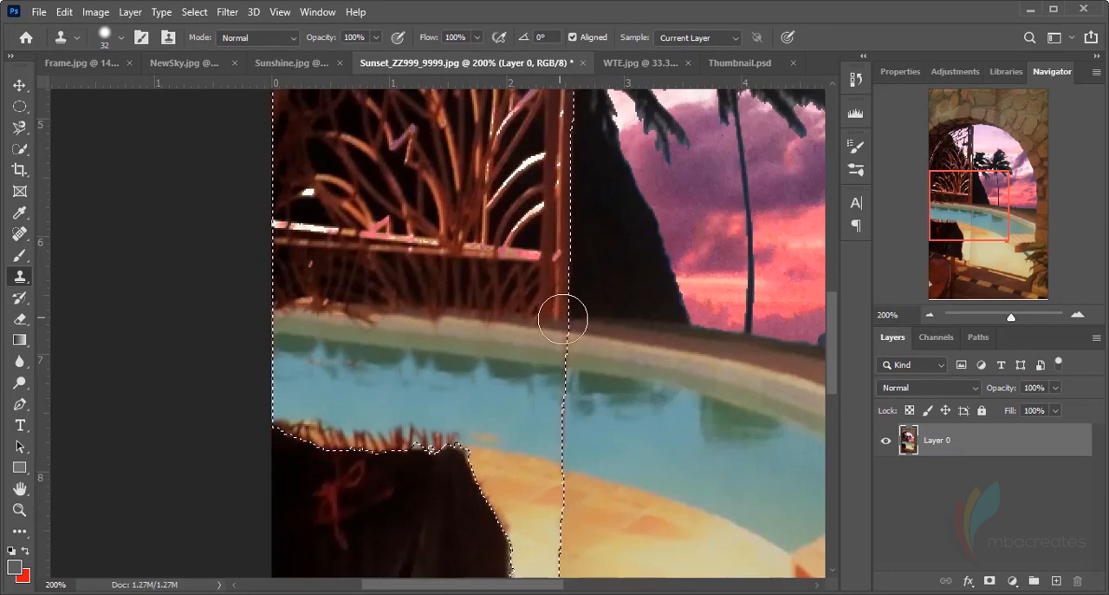
left_click_drag(535, 319, 508, 313)
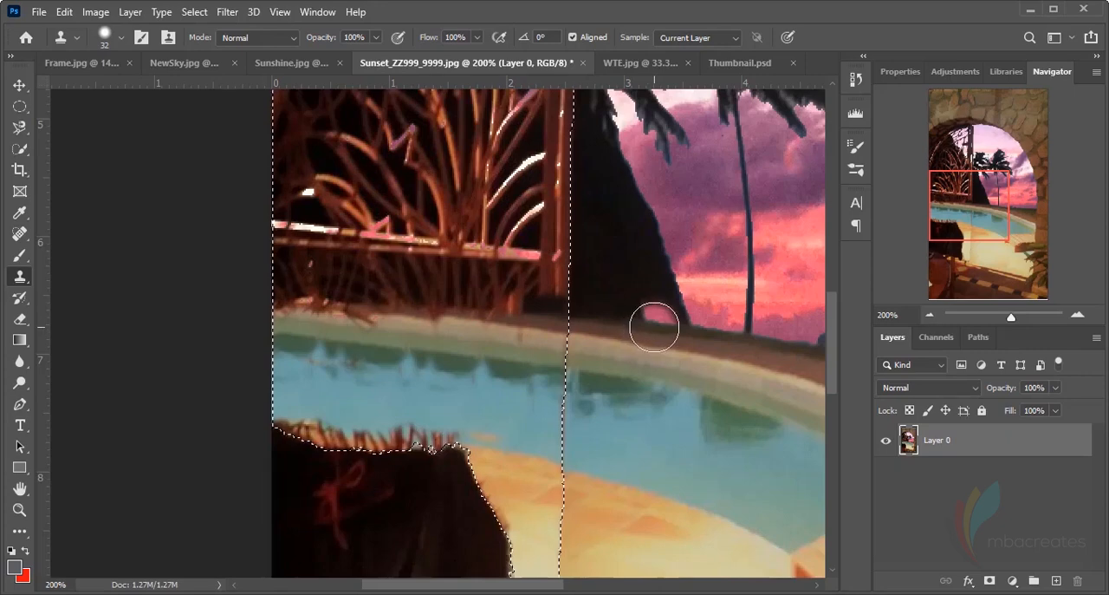
mouse_move(511, 330)
left_mouse_down()
mouse_move(520, 312)
mouse_move(446, 306)
left_mouse_up()
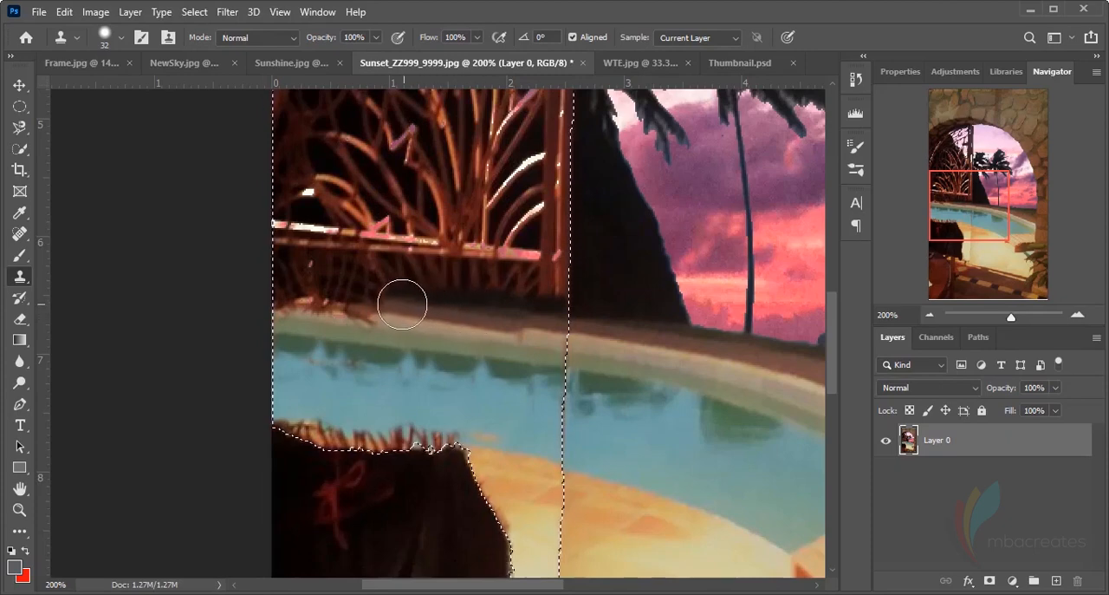
left_click_drag(391, 307, 303, 317)
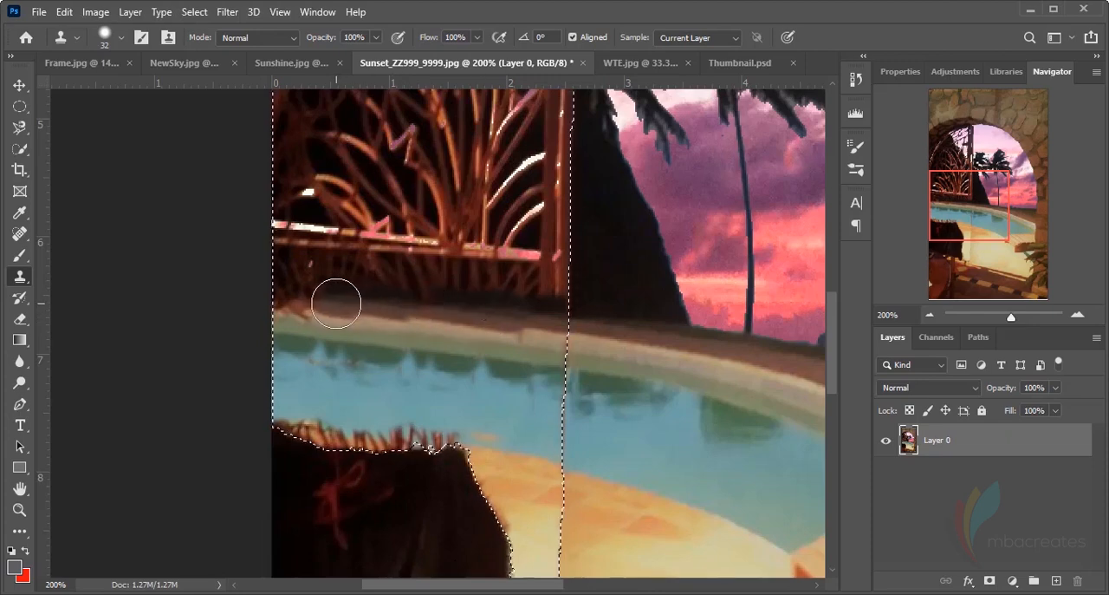
left_click_drag(339, 299, 281, 304)
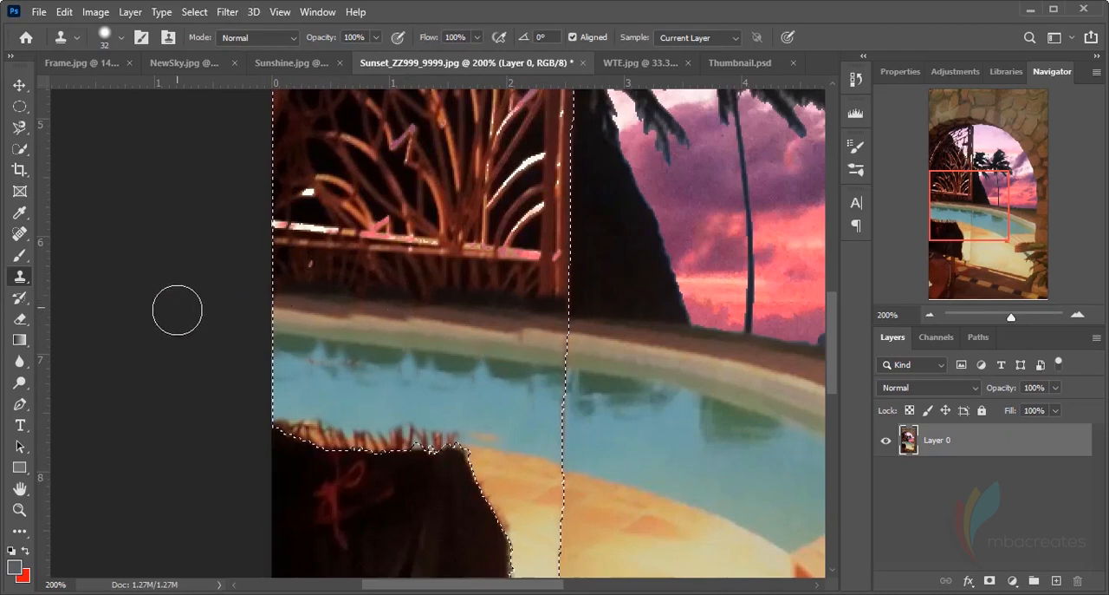
Touch up the cloned water above the draped cloth and clone the pool's near paving edge along the cloth's top
scroll(520, 381, "down", 3)
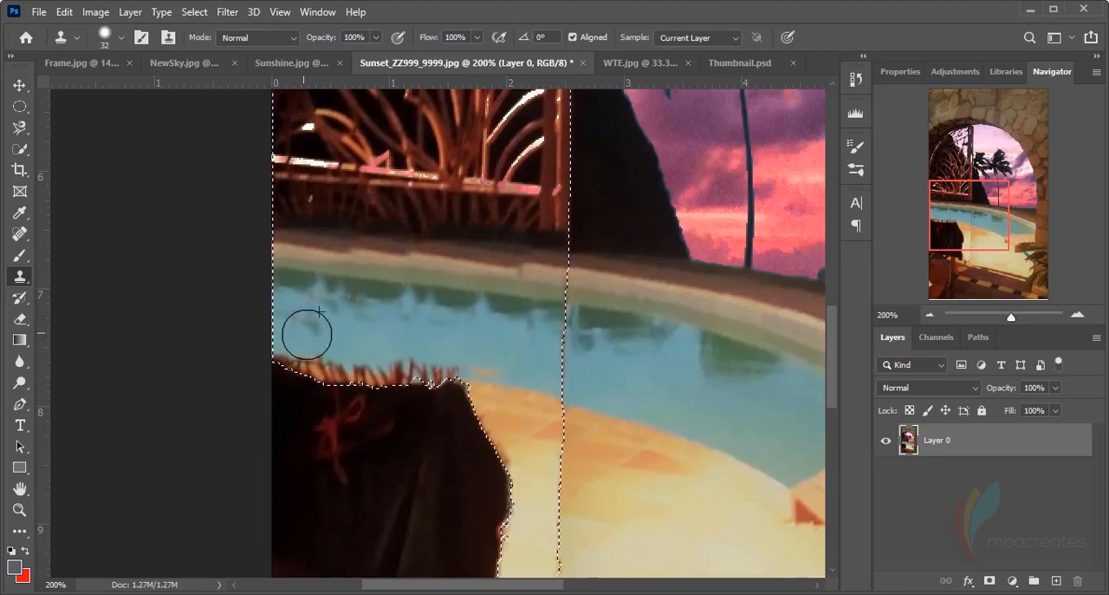
mouse_move(307, 335)
left_mouse_down()
mouse_move(516, 357)
mouse_move(493, 331)
mouse_move(533, 396)
left_mouse_up()
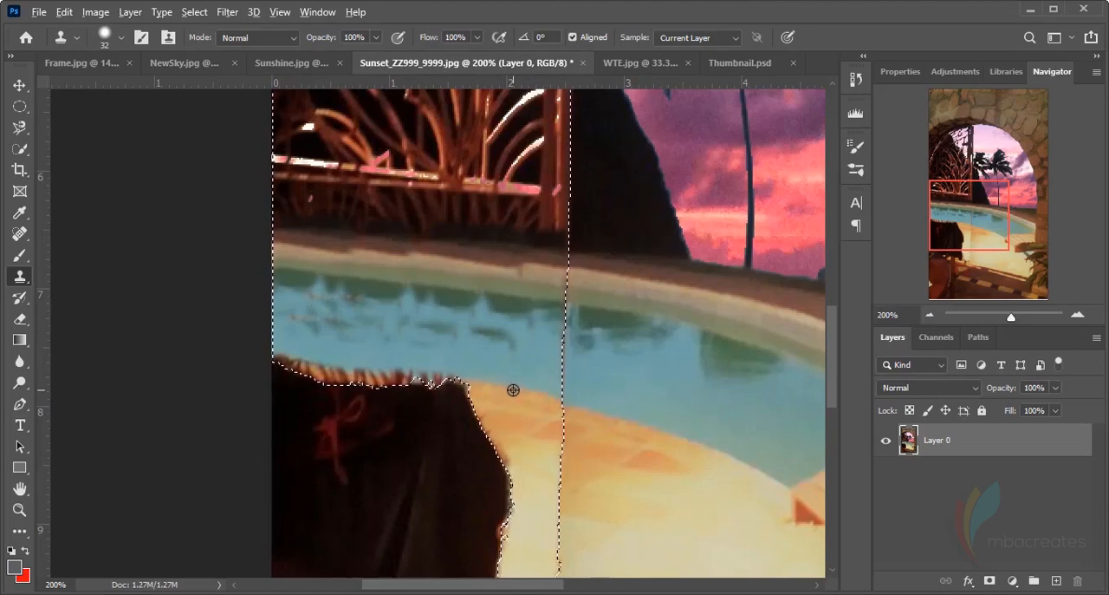
left_click(513, 390, "alt")
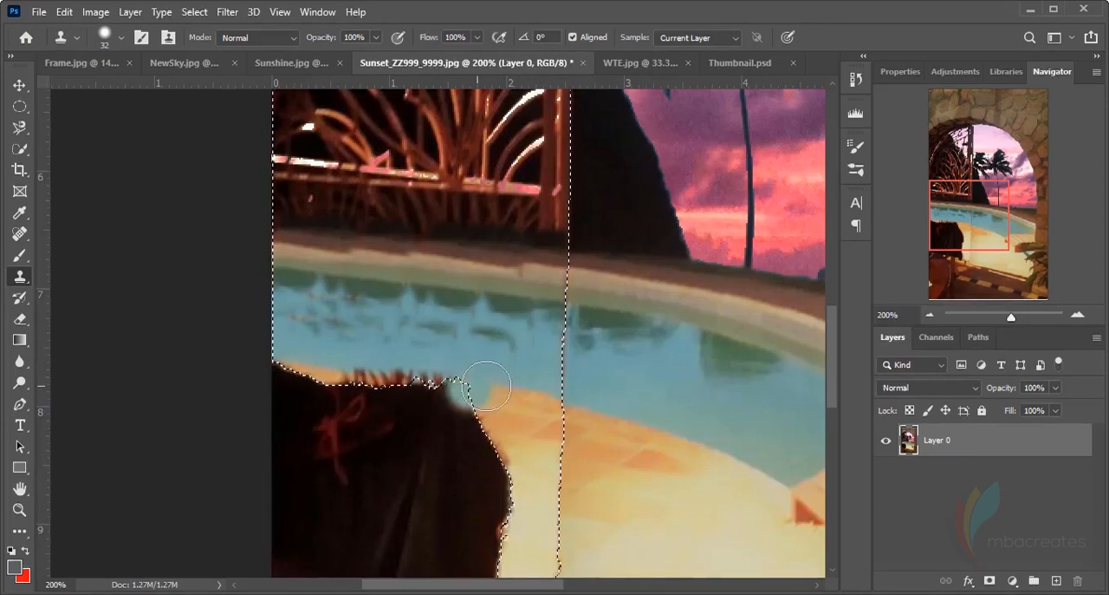
left_click(398, 381)
left_click(307, 358)
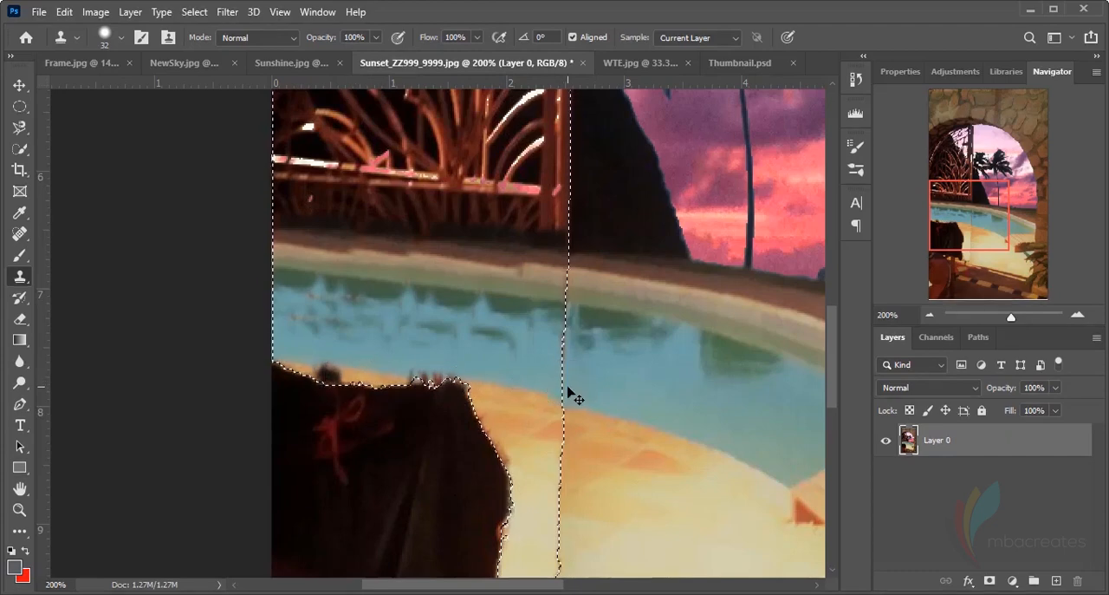
key("Delete")
key("ctrl+d")
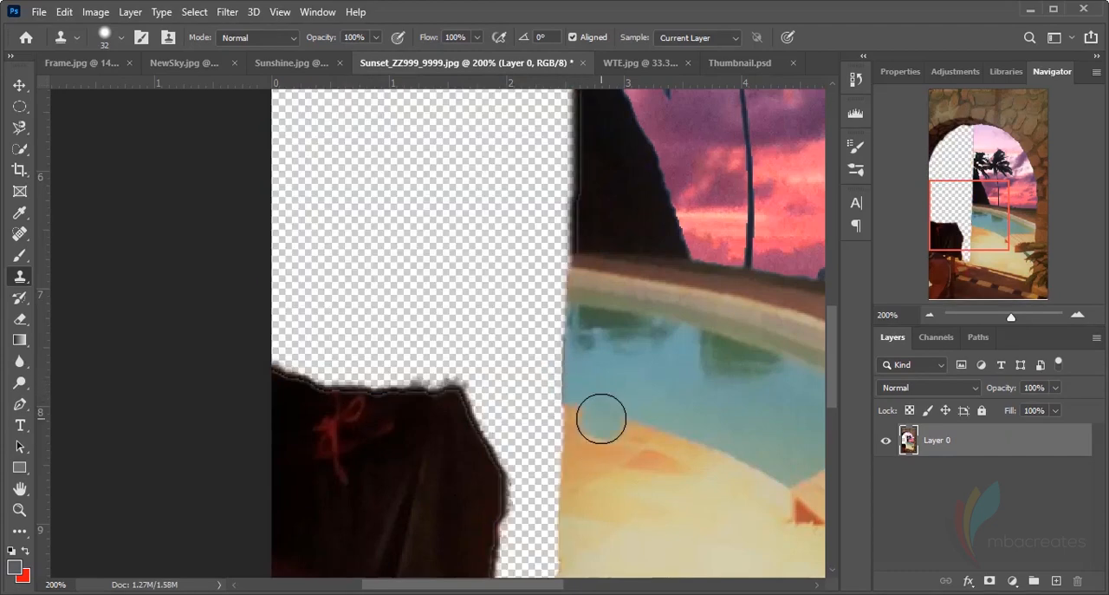
key("ctrl+z")
key("ctrl+z")
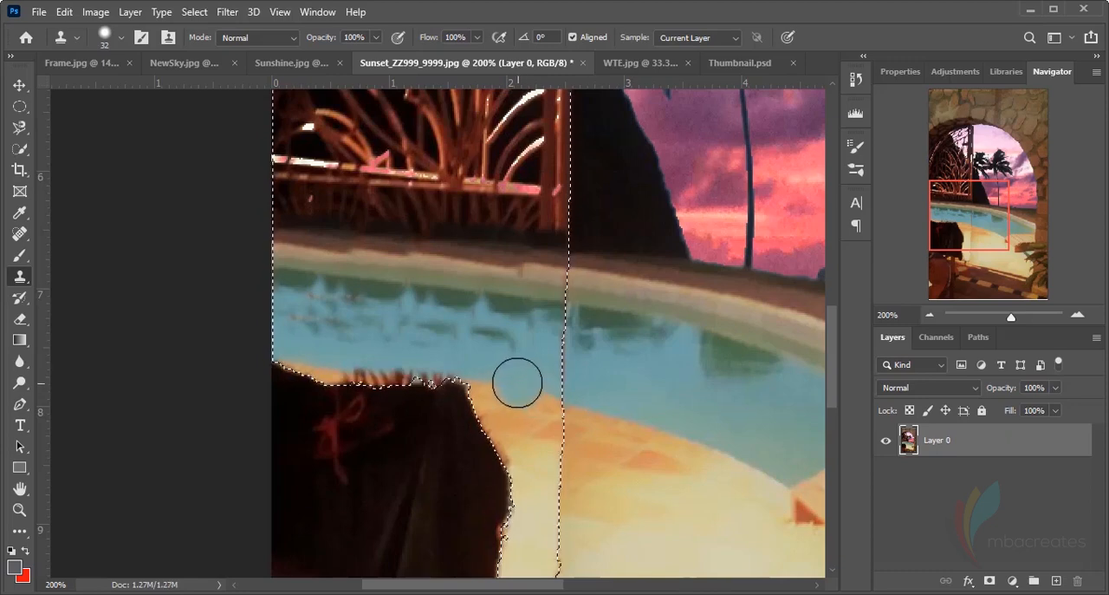
Clone the light paving edge over the dark fringe along the draped cloth's top, undoing the faulty strokes
left_click(516, 390, "alt")
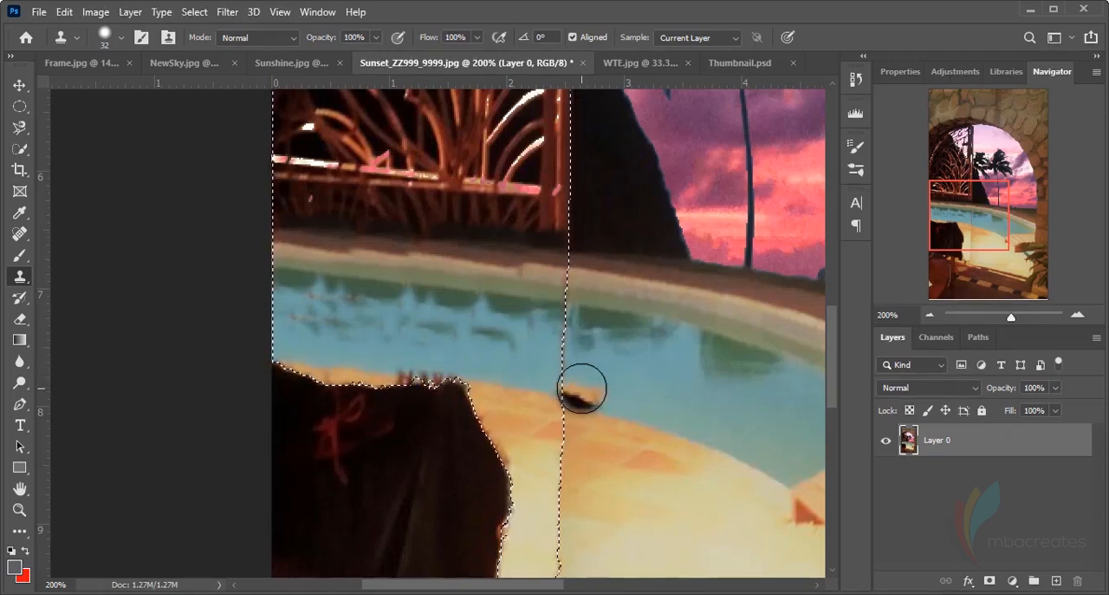
left_click(428, 317)
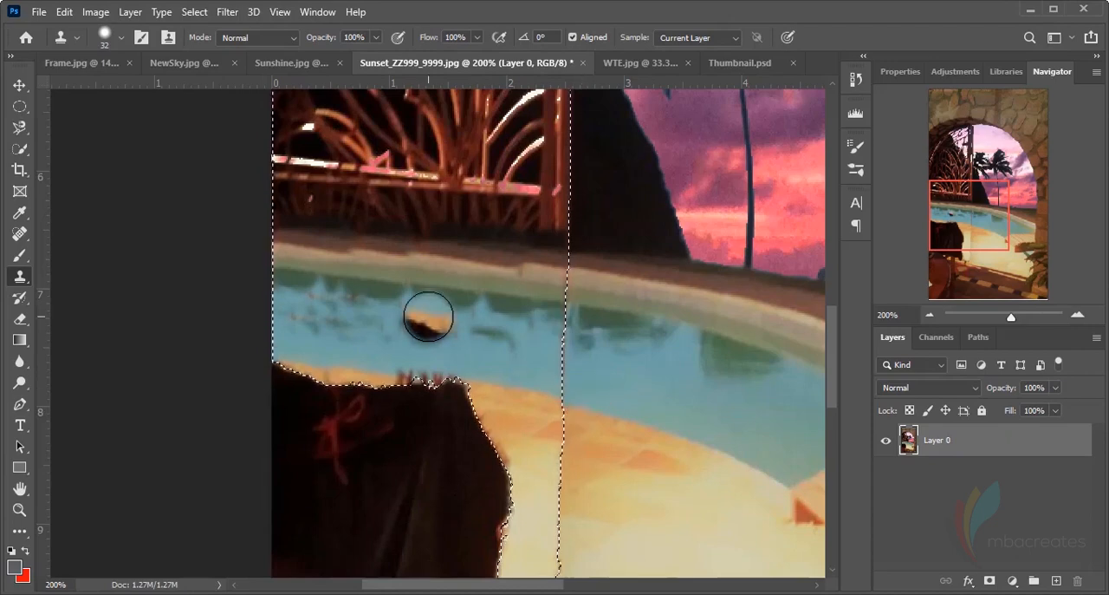
key("ctrl+z")
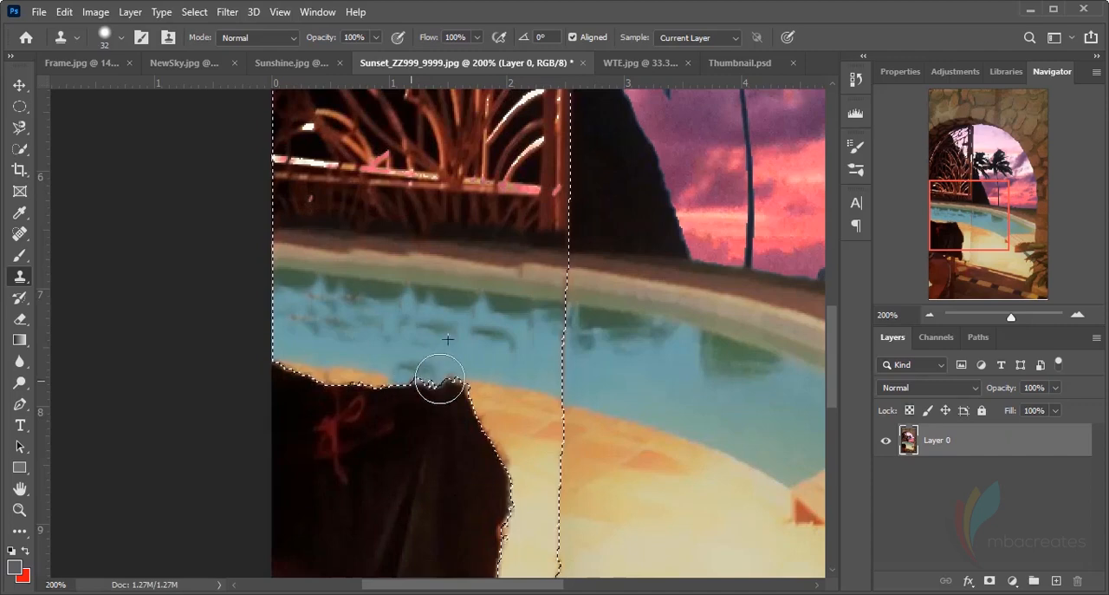
key("ctrl+z")
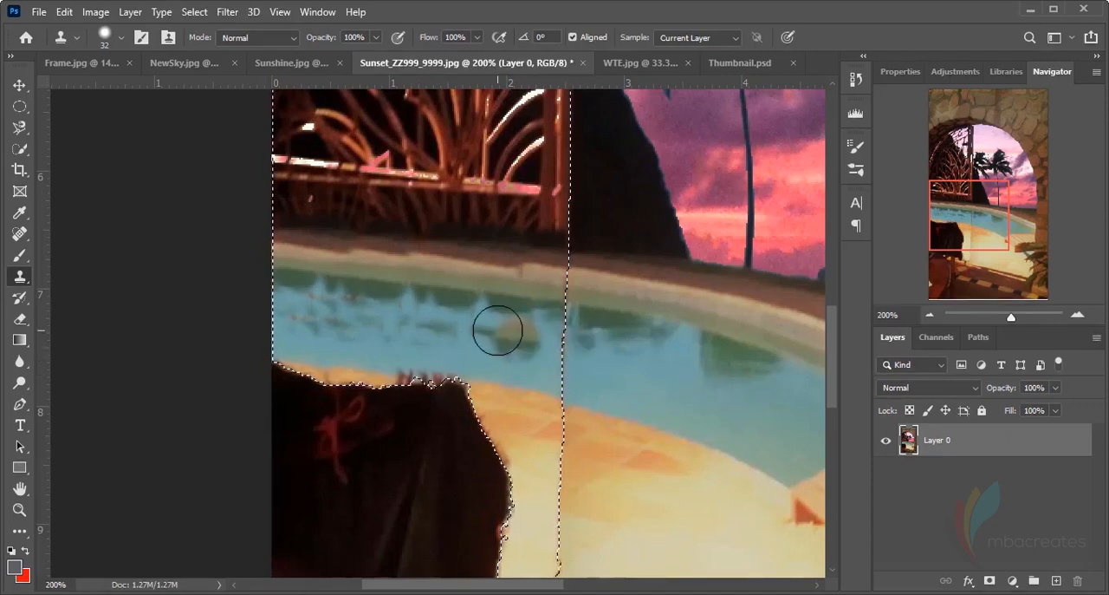
Clone clean blue water over the reddish smudges, dark ripples and vertical streaks in the pool above the draped cloth
left_click_drag(514, 347, 338, 312)
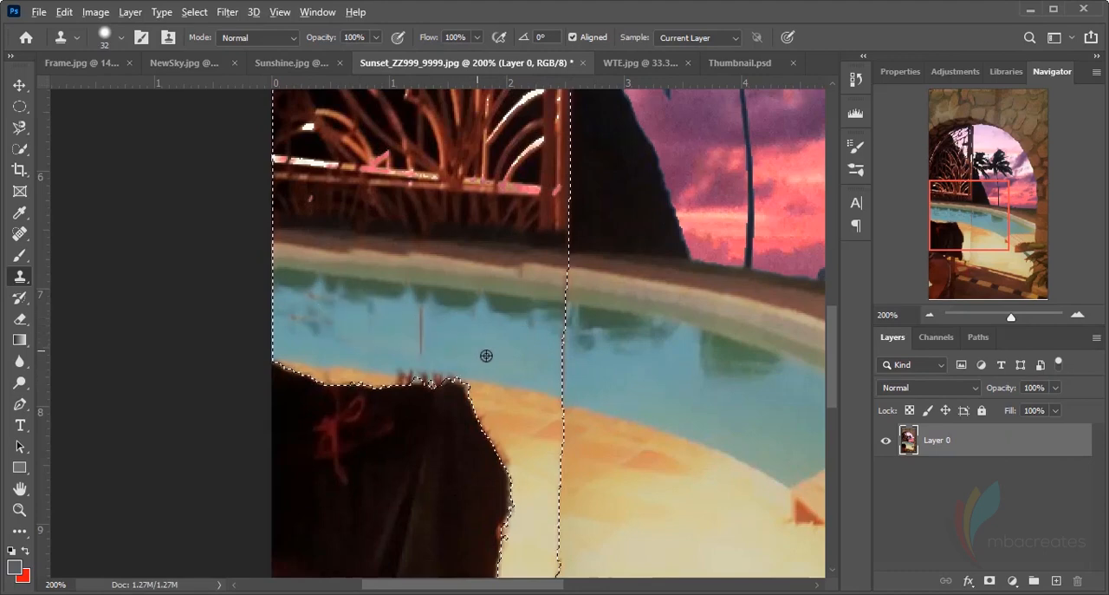
mouse_move(450, 347)
left_mouse_down()
mouse_move(342, 315)
mouse_move(325, 321)
left_mouse_up()
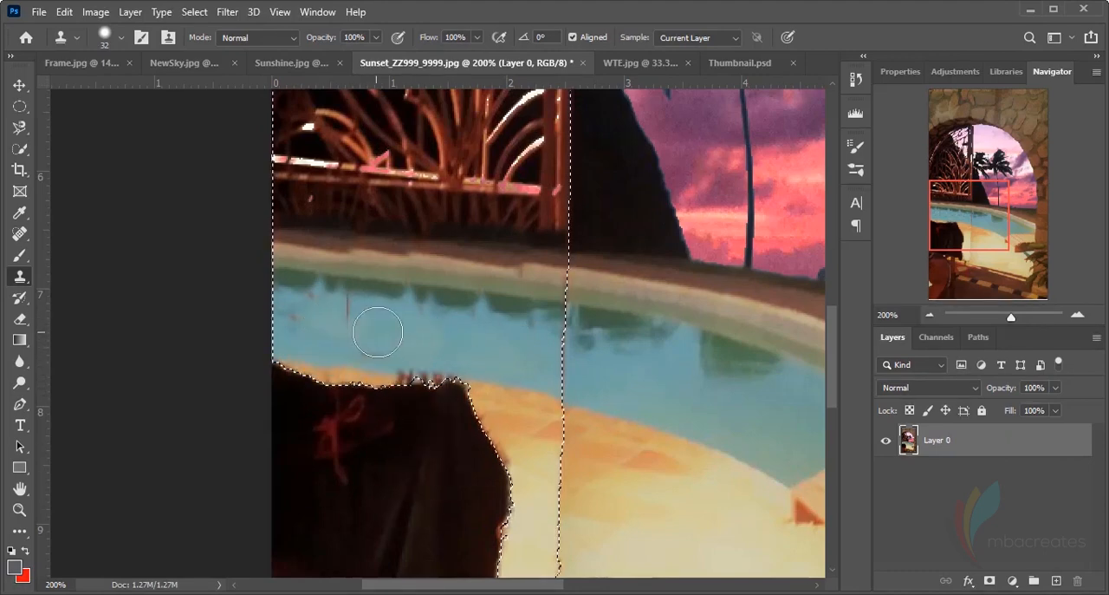
left_click_drag(348, 310, 208, 314)
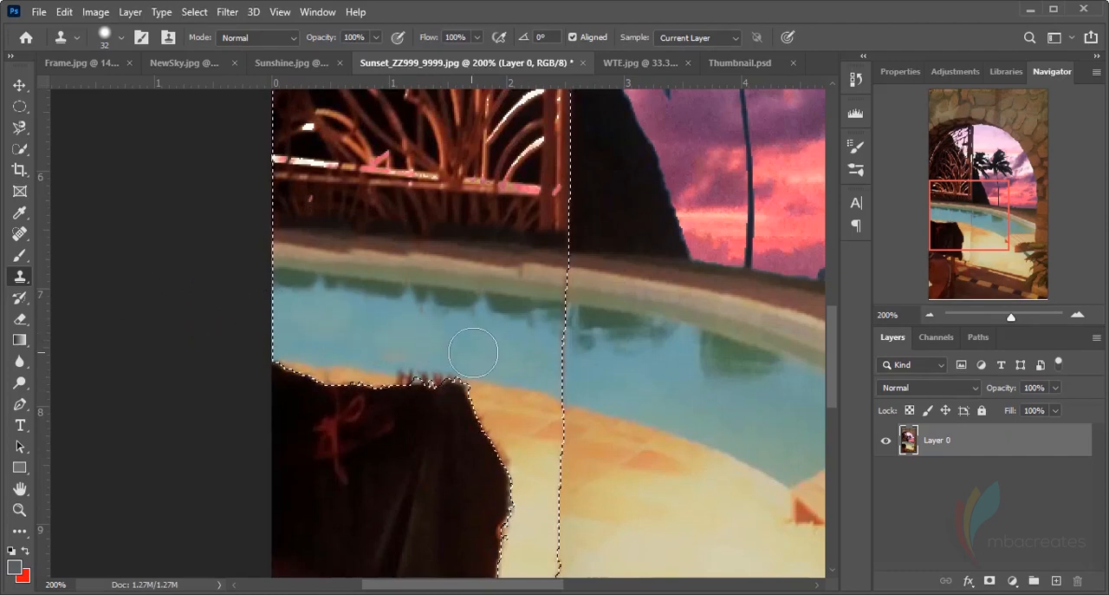
left_click(524, 360, "alt")
left_click_drag(434, 333, 164, 312)
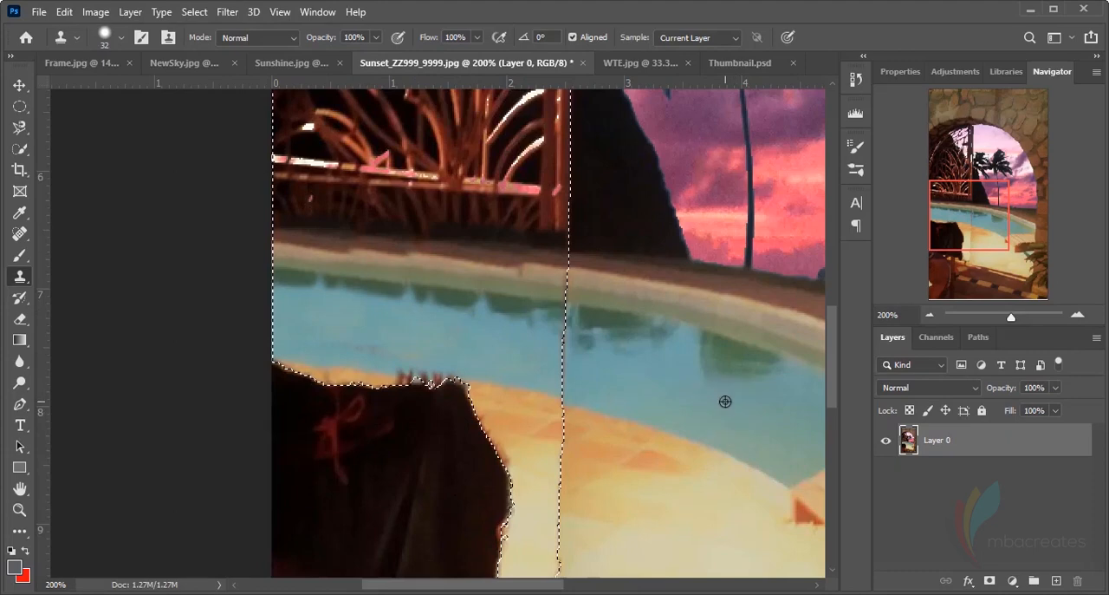
left_click(726, 401, "alt")
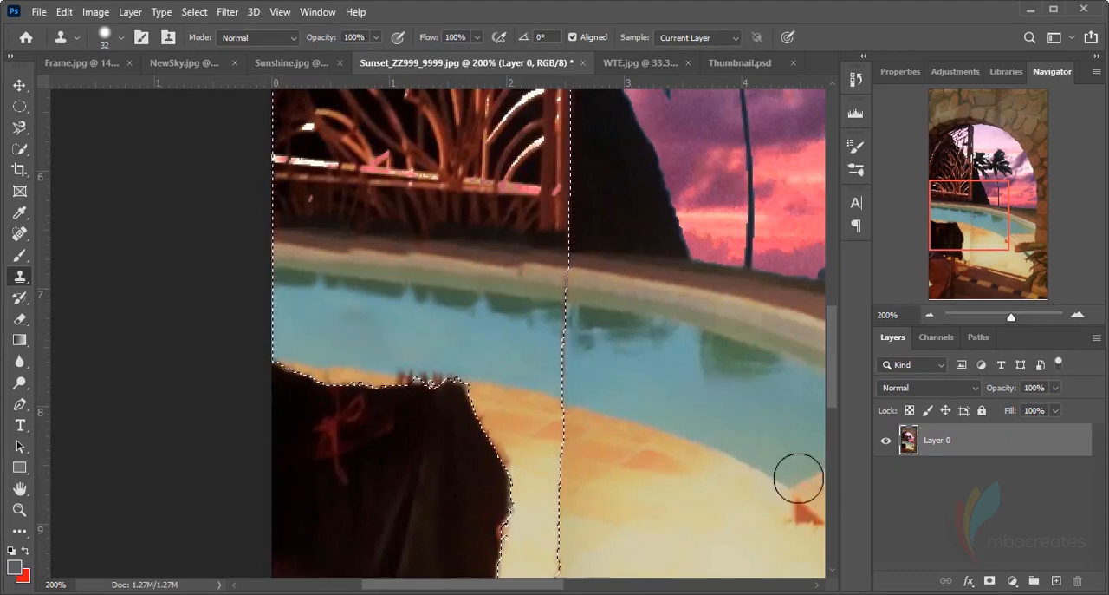
Clone the pale pink sky over the gate's upper lattice just beneath the stone arch, undoing the misaligned first stroke
scroll(619, 436, "up", 5)
scroll(621, 438, "up", 9)
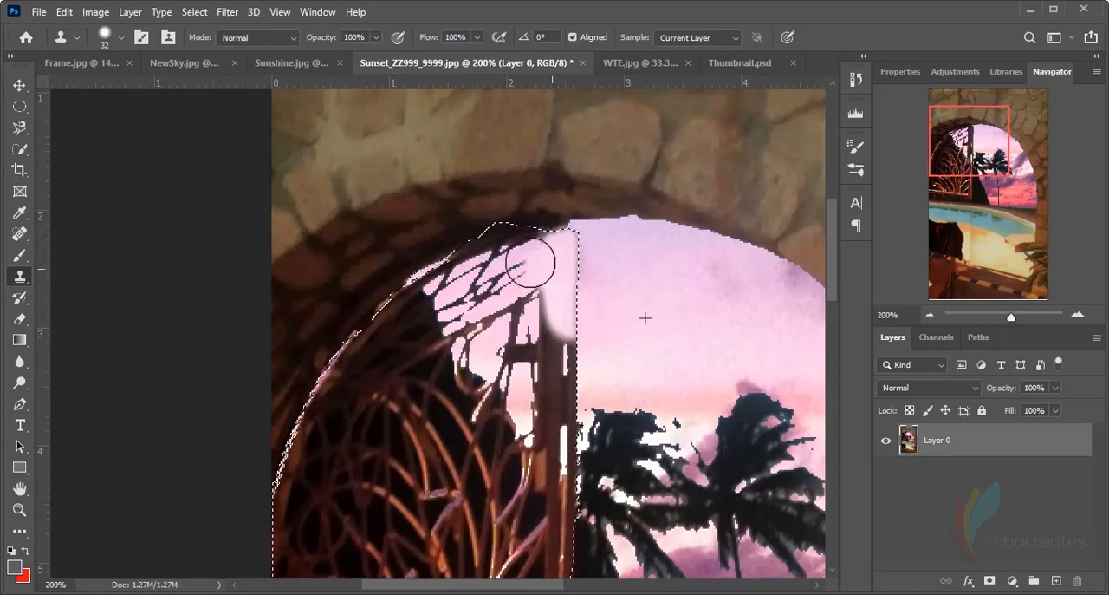
mouse_move(530, 262)
left_mouse_down()
mouse_move(505, 281)
mouse_move(513, 326)
mouse_move(548, 302)
mouse_move(553, 338)
left_mouse_up()
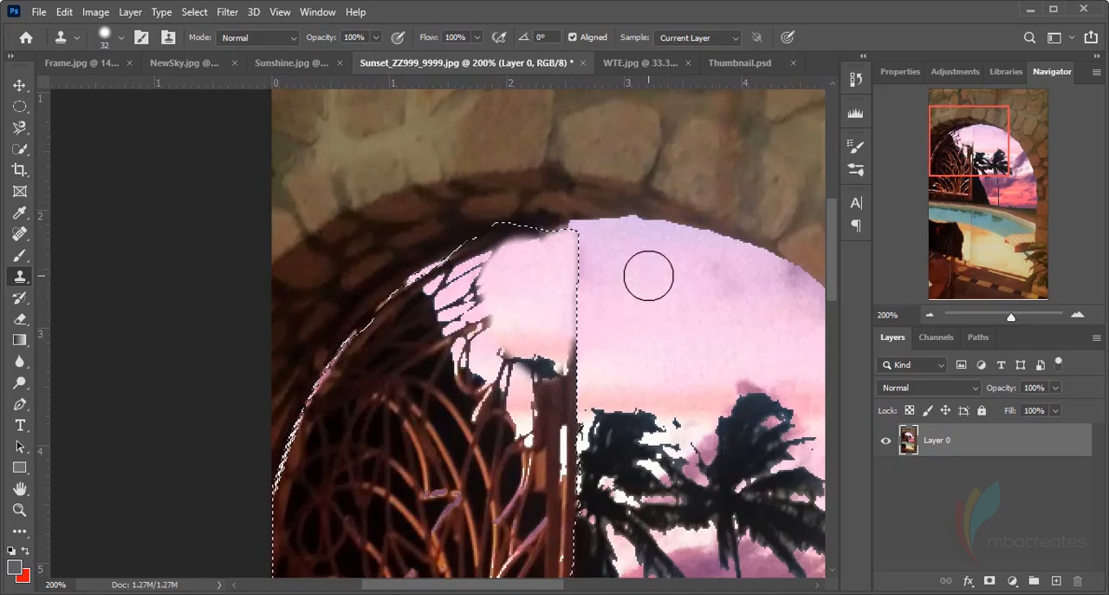
key("ctrl+z")
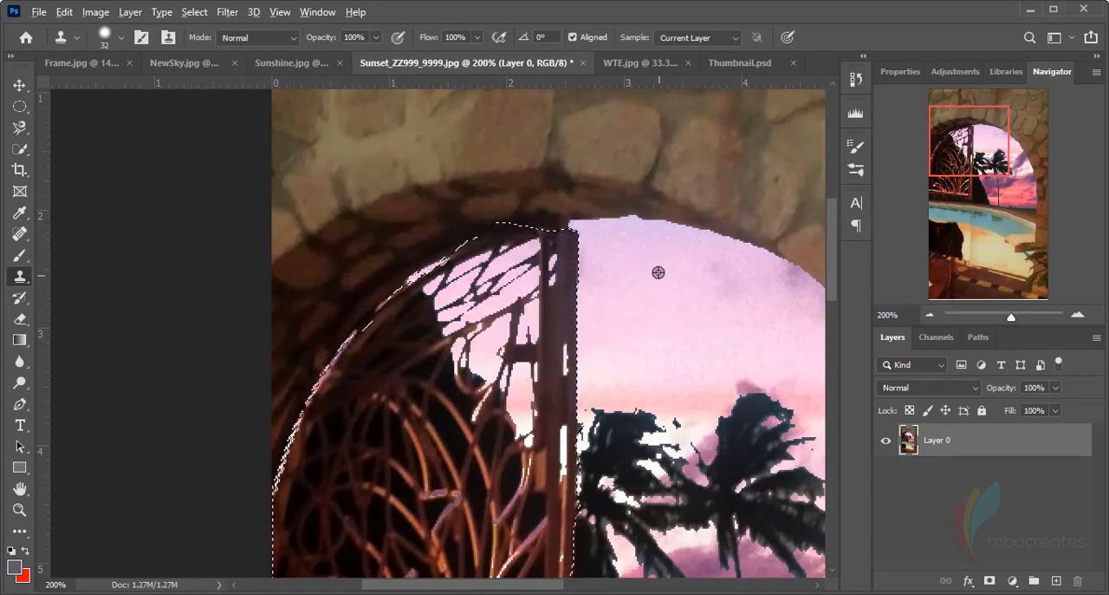
mouse_move(521, 284)
left_mouse_down()
mouse_move(489, 296)
mouse_move(475, 325)
mouse_move(464, 279)
left_mouse_up()
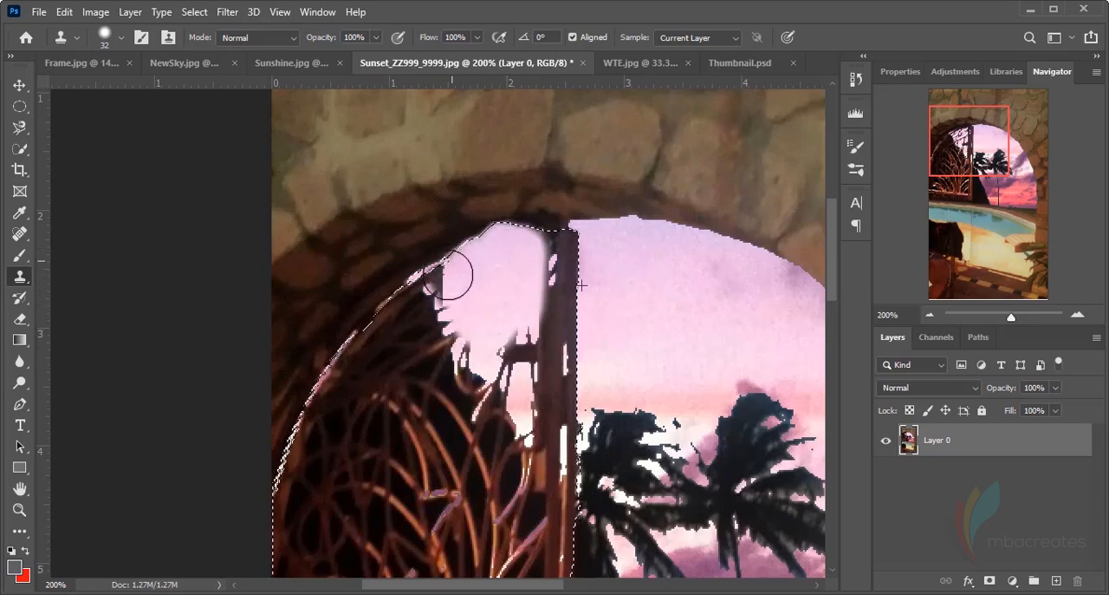
mouse_move(469, 288)
left_mouse_down()
mouse_move(490, 305)
mouse_move(523, 300)
left_mouse_up()
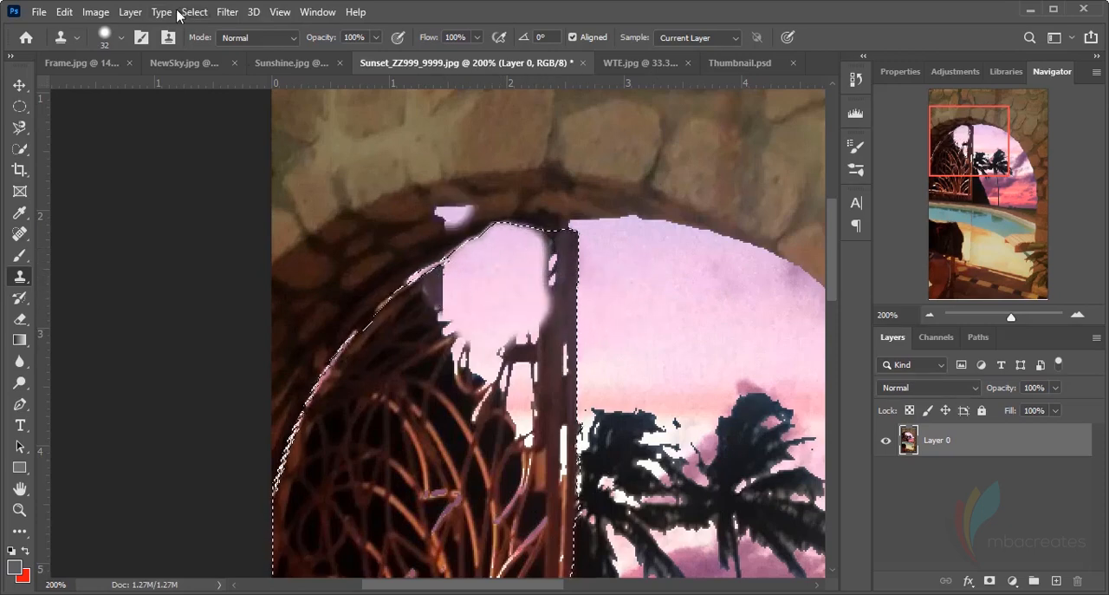
Set the clone brush to 37 px with 61% hardness and clone pink sky over the top of the gate post
left_click(121, 37)
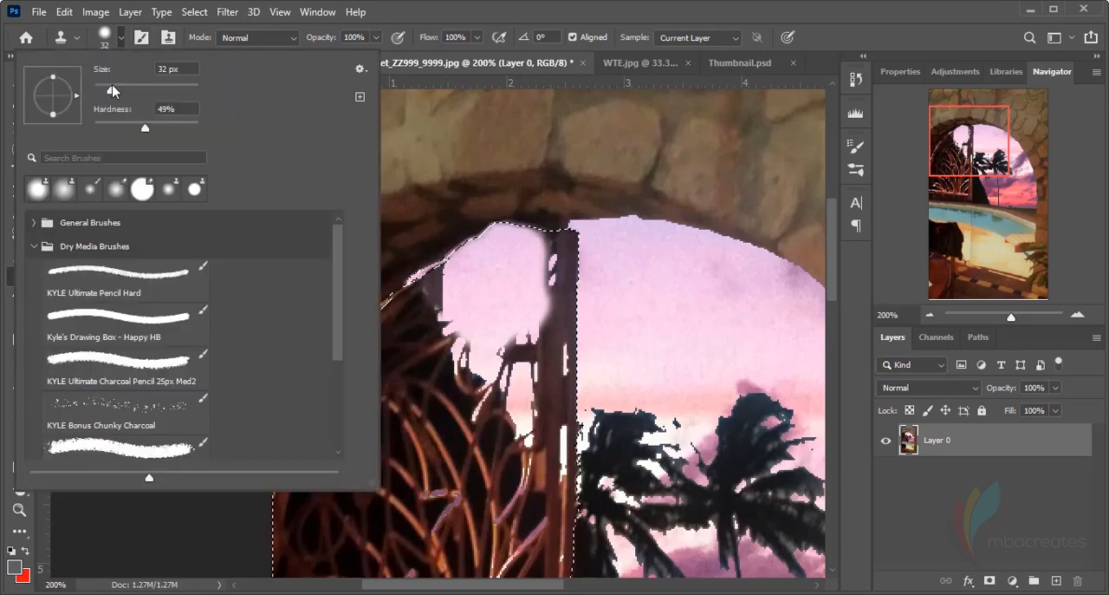
left_click_drag(121, 93, 114, 91)
left_click_drag(147, 131, 159, 133)
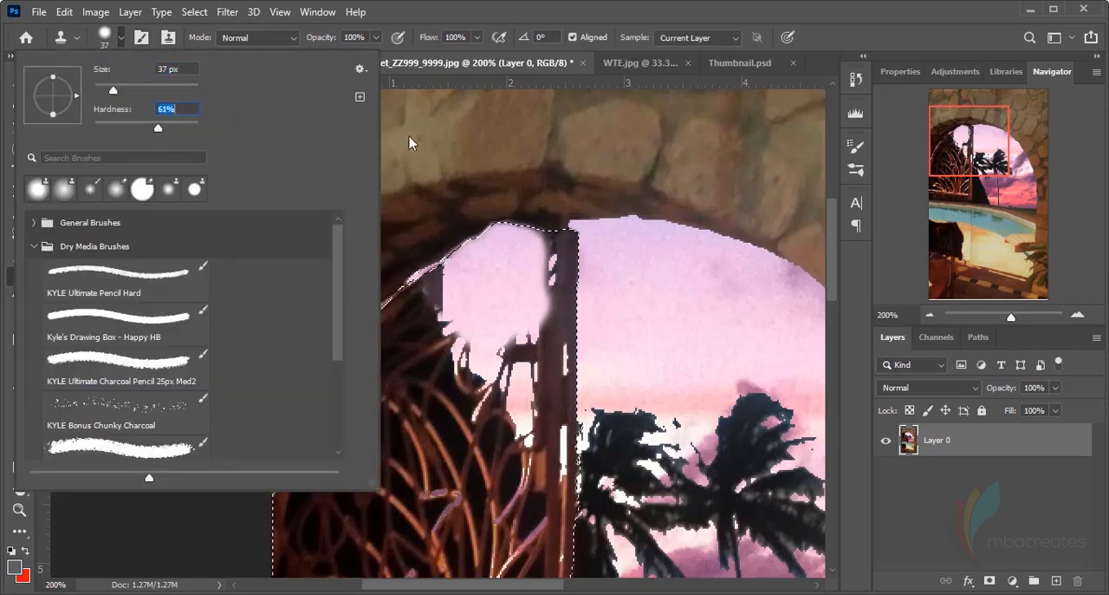
left_click(410, 139)
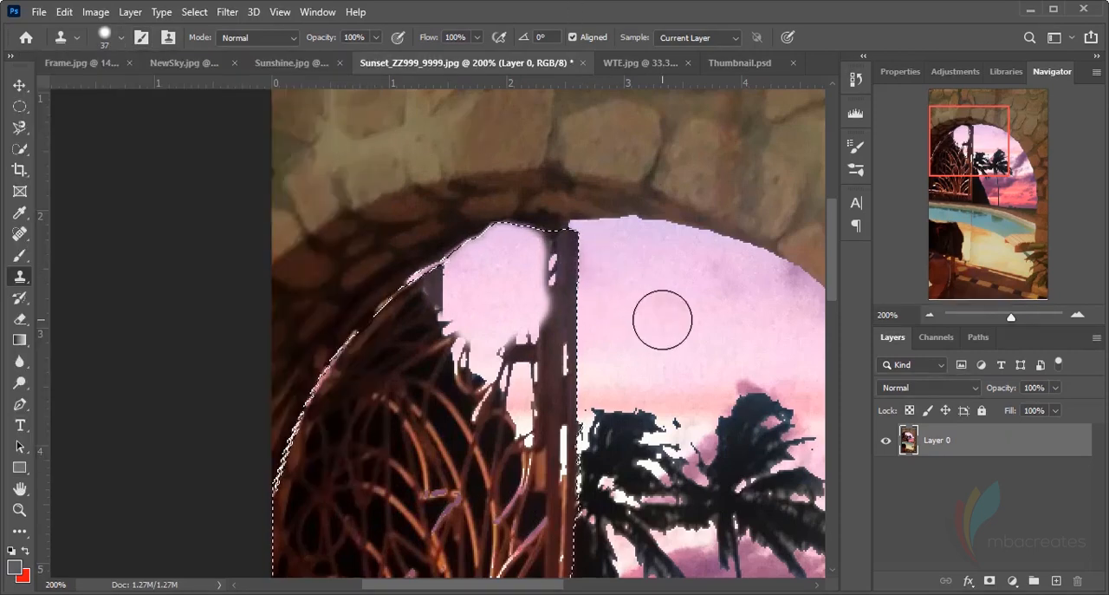
left_click(617, 298, "alt")
mouse_move(544, 232)
left_mouse_down()
mouse_move(548, 342)
mouse_move(520, 342)
left_mouse_up()
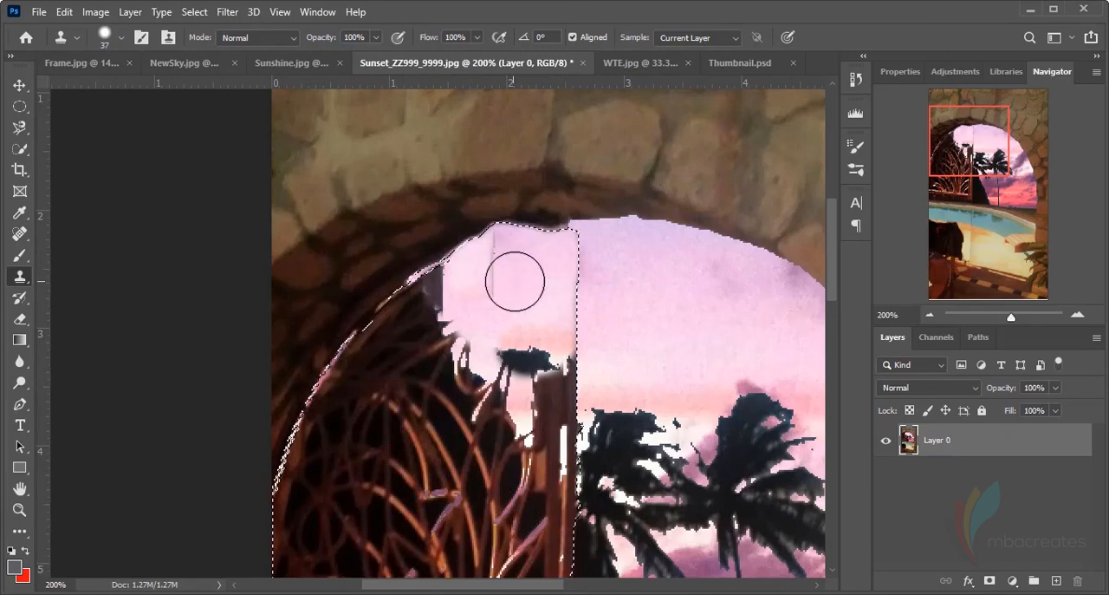
mouse_move(490, 273)
left_mouse_down()
mouse_move(490, 292)
mouse_move(454, 294)
mouse_move(510, 310)
mouse_move(522, 296)
left_mouse_up()
key("ctrl+z")
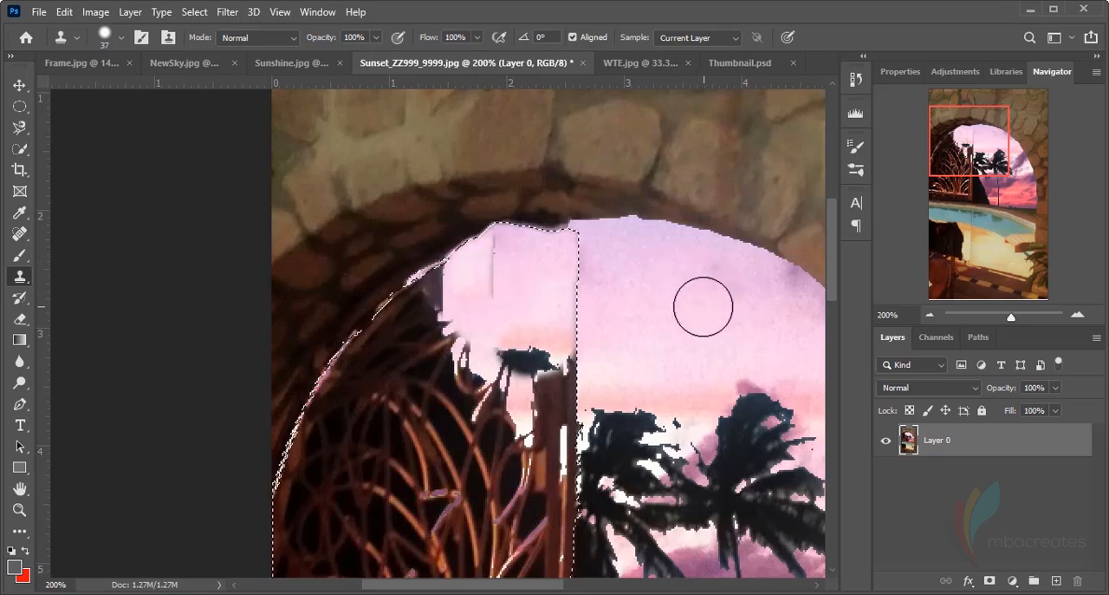
Clone plain pink sky over the stray dark palm fragment below the cleared top of the gate post
left_click(695, 310, "alt")
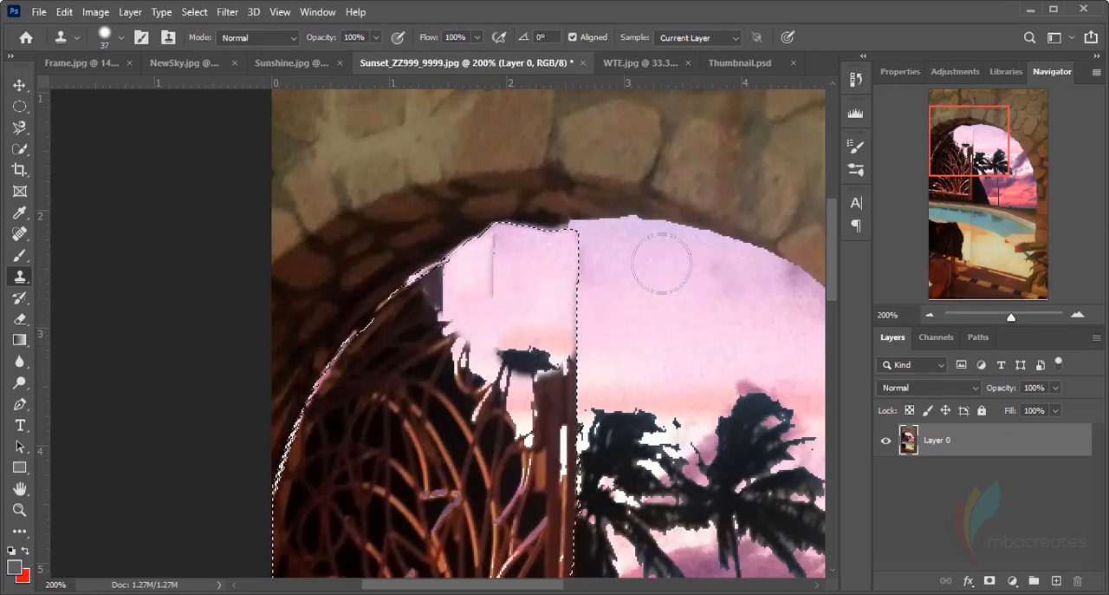
mouse_move(520, 355)
left_mouse_down()
mouse_move(517, 370)
mouse_move(495, 258)
left_mouse_up()
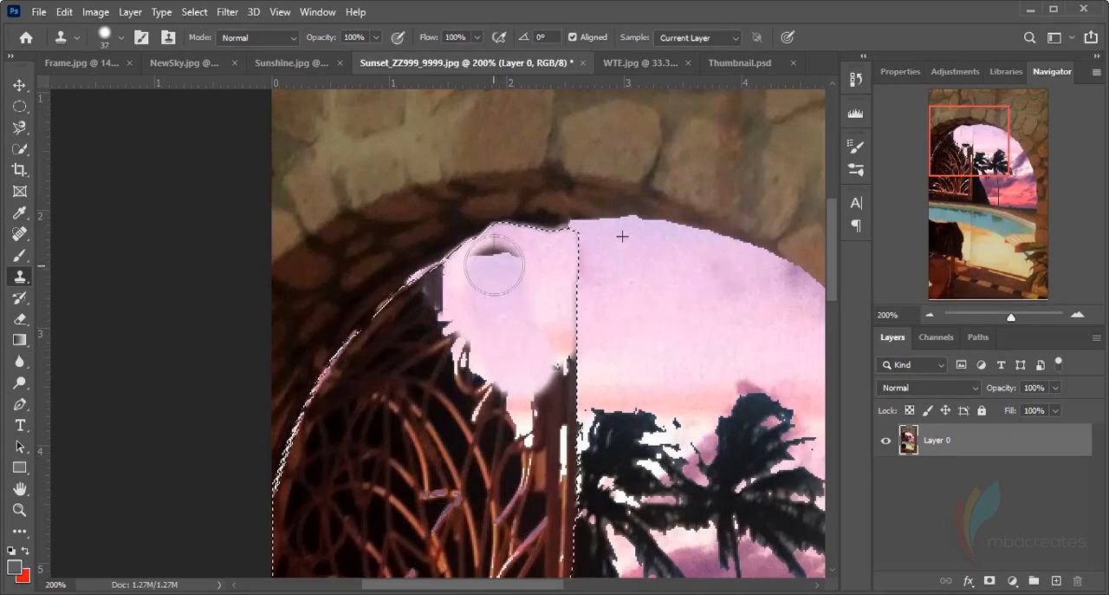
key("ctrl+z")
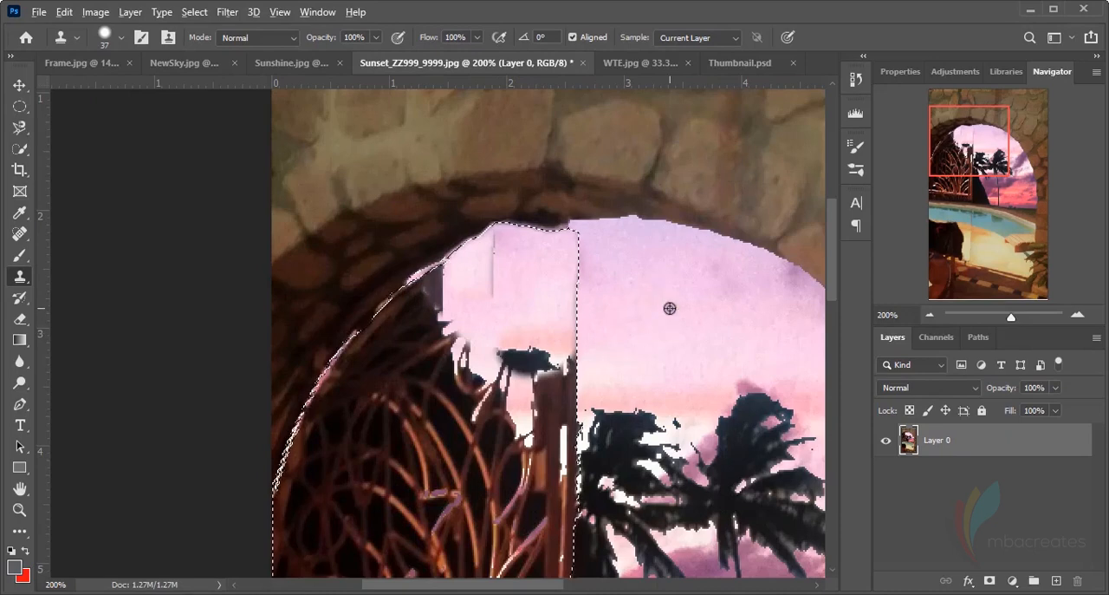
mouse_move(575, 347)
left_mouse_down()
mouse_move(520, 351)
mouse_move(535, 364)
mouse_move(539, 347)
left_mouse_up()
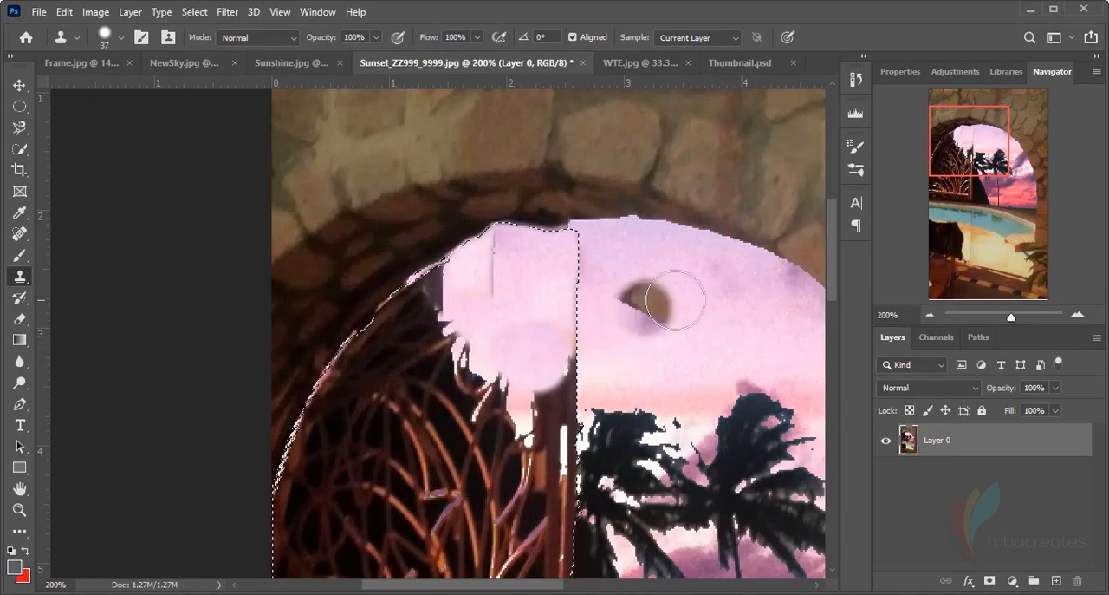
scroll(708, 308, "down", 1)
scroll(708, 308, "down", 10)
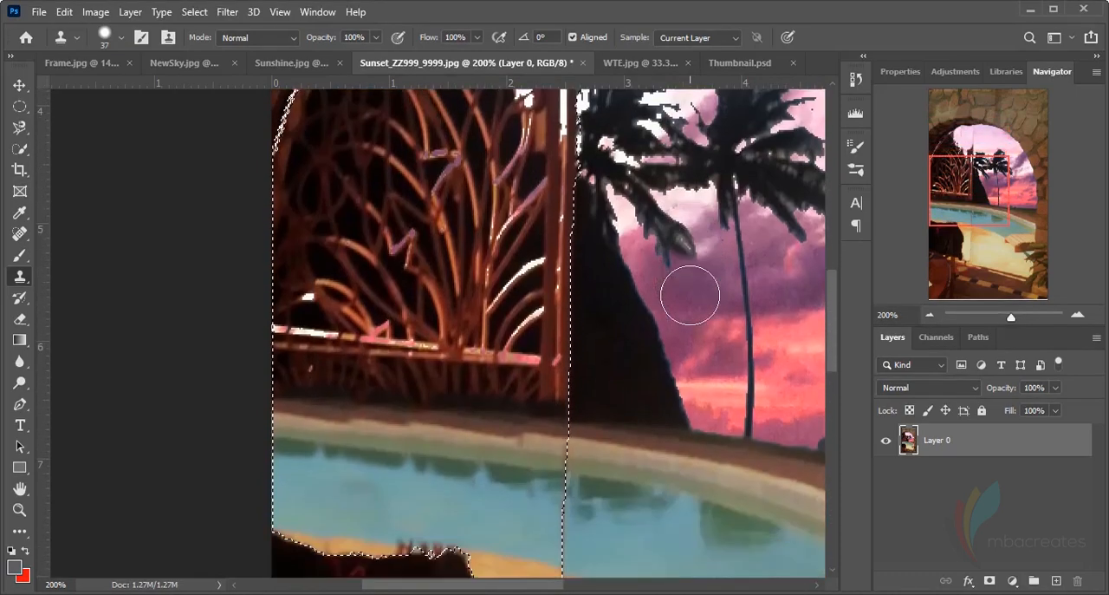
scroll(685, 307, "down", 1)
scroll(715, 304, "up", 6)
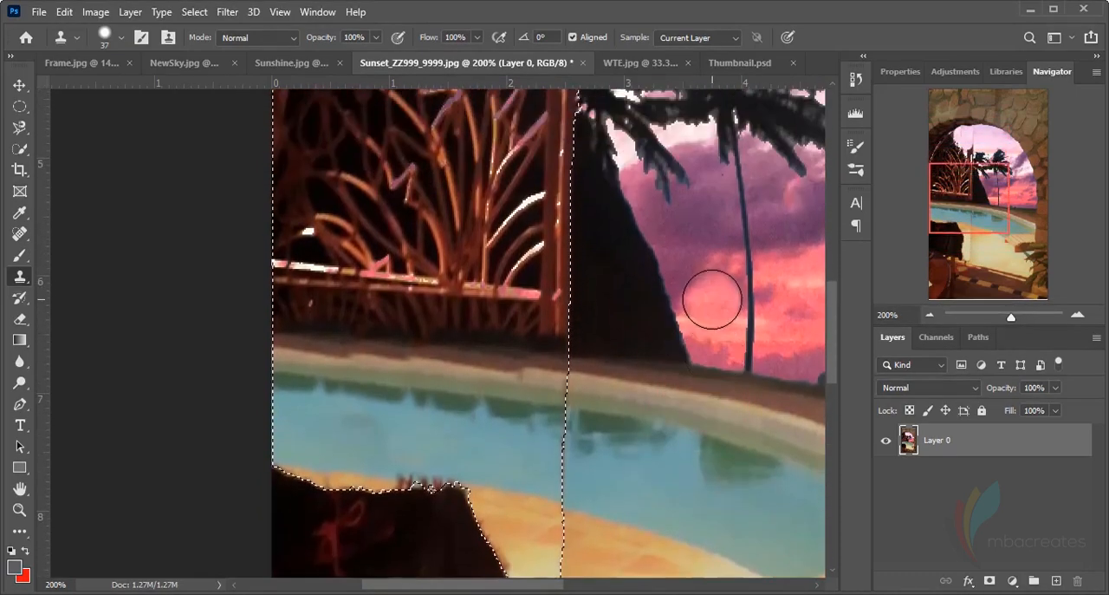
scroll(711, 299, "up", 4)
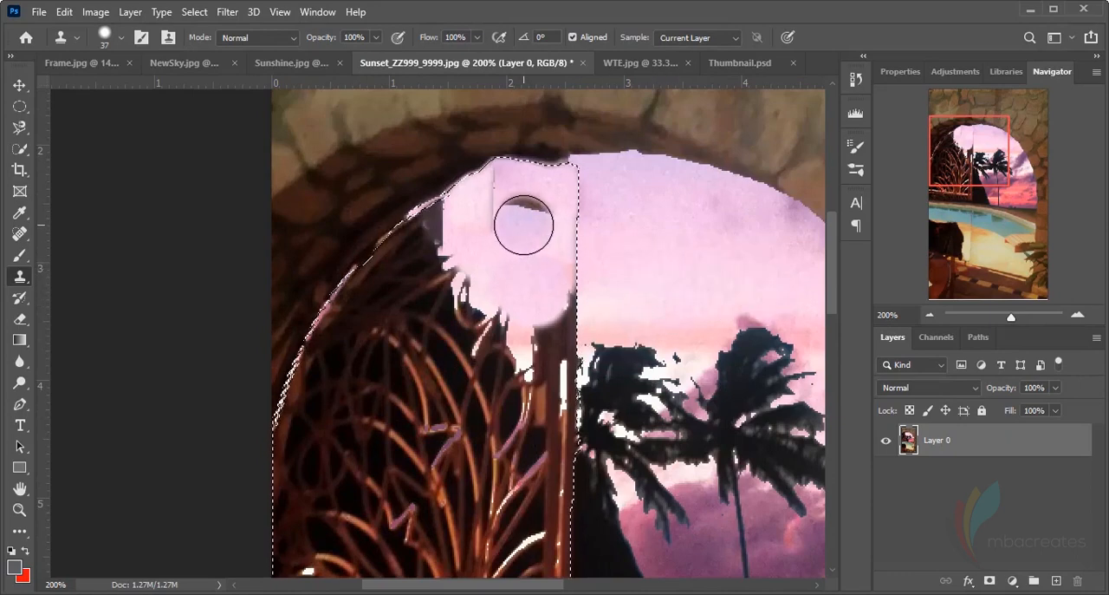
Reduce the clone brush to 18 px and clone pink sky down the gate post beside the palm crown
left_click(121, 37)
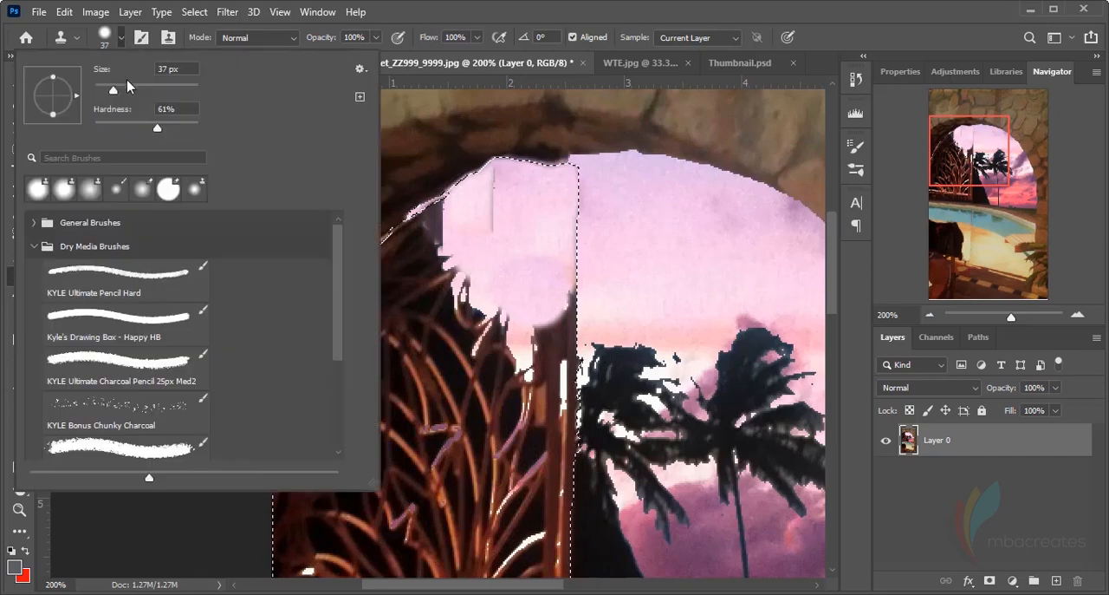
left_click_drag(105, 91, 103, 92)
key("Return")
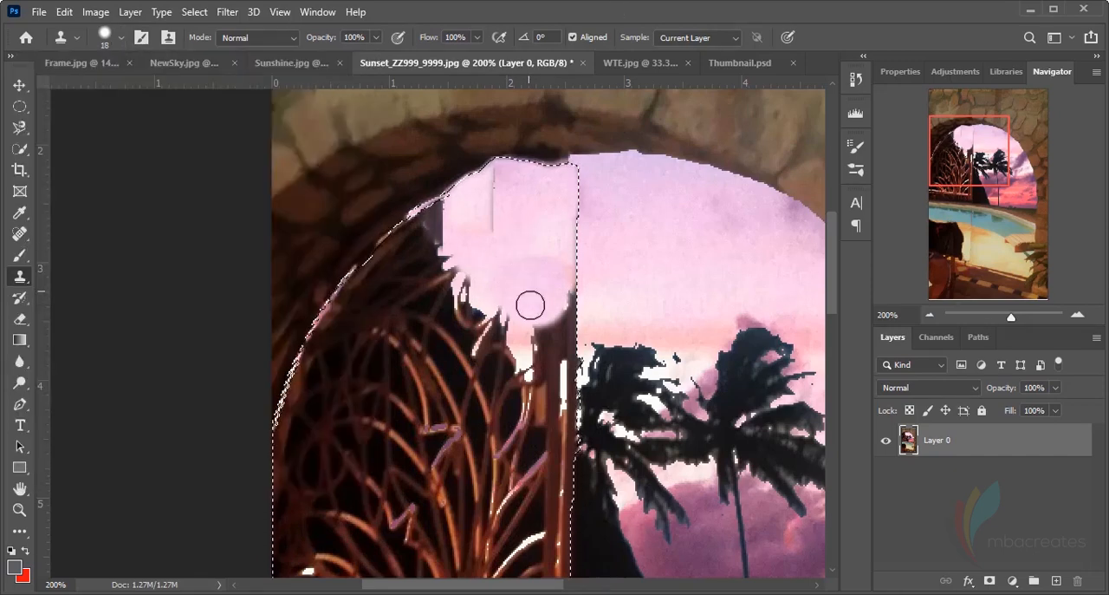
mouse_move(547, 346)
left_mouse_down()
mouse_move(565, 303)
mouse_move(565, 361)
mouse_move(542, 339)
mouse_move(559, 395)
left_mouse_up()
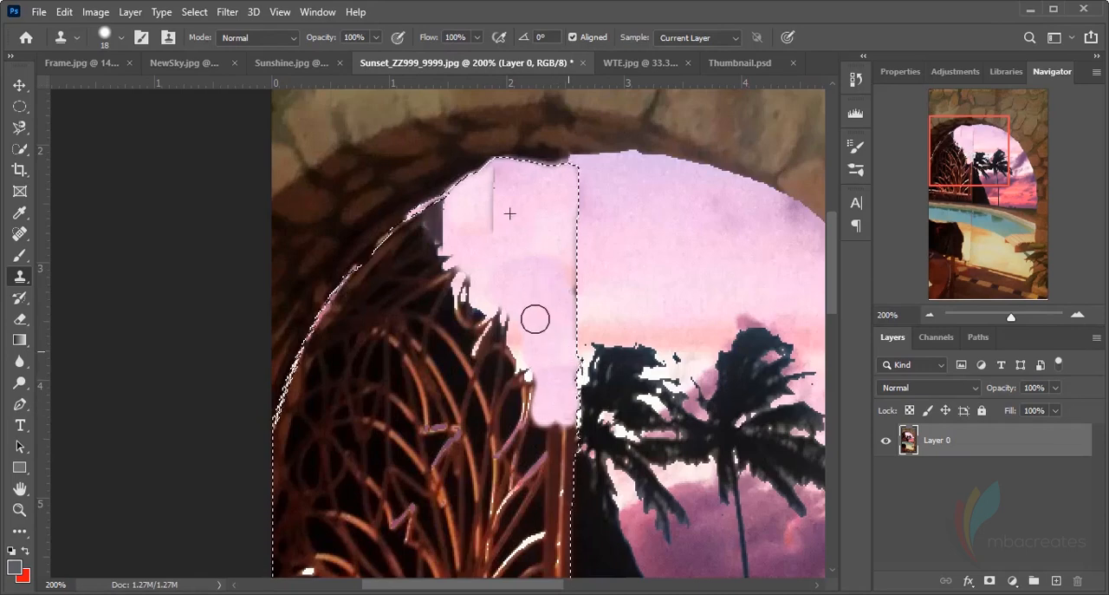
Blend the vertical seams in the cloned sky and extend it over the adjoining edge of the dark lattice
mouse_move(520, 322)
left_mouse_down()
mouse_move(520, 295)
mouse_move(529, 312)
mouse_move(509, 250)
left_mouse_up()
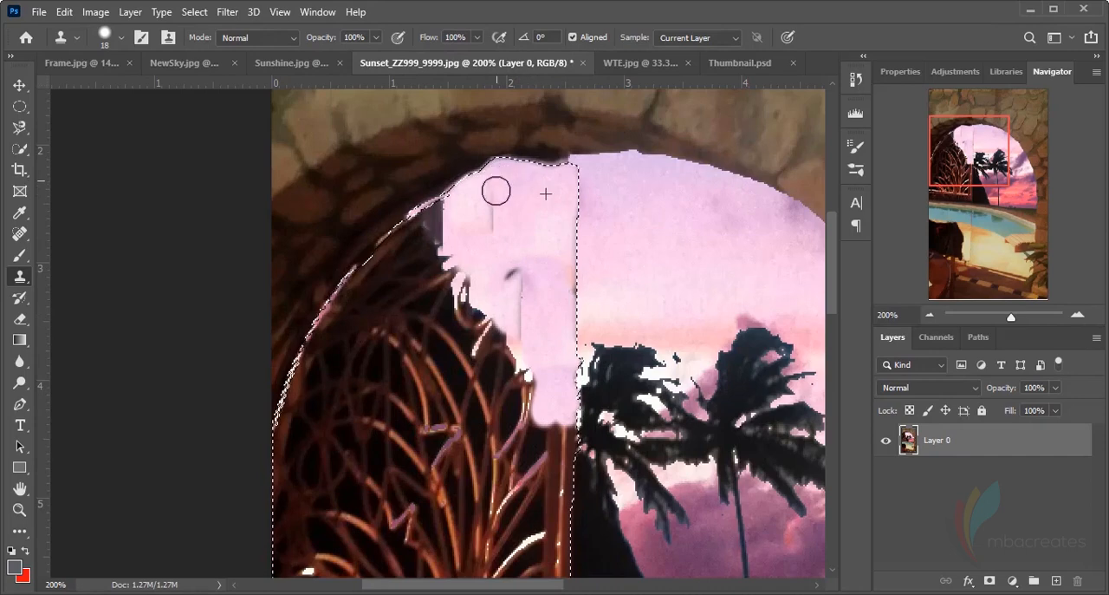
mouse_move(496, 191)
left_mouse_down()
mouse_move(498, 251)
mouse_move(513, 317)
mouse_move(521, 284)
mouse_move(521, 321)
left_mouse_up()
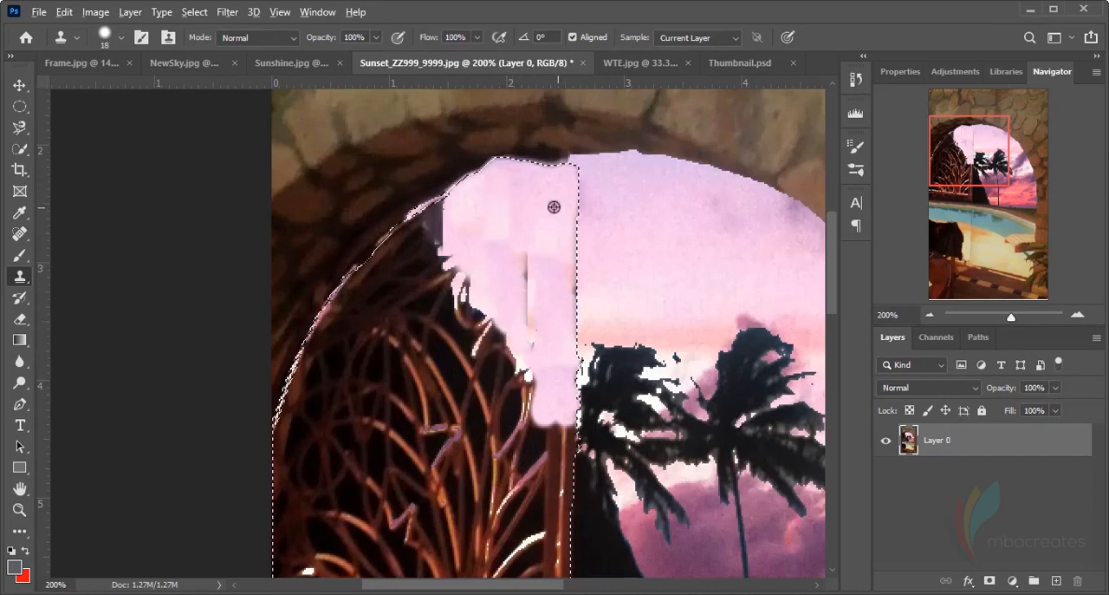
mouse_move(521, 261)
left_mouse_down()
mouse_move(532, 320)
mouse_move(450, 248)
left_mouse_up()
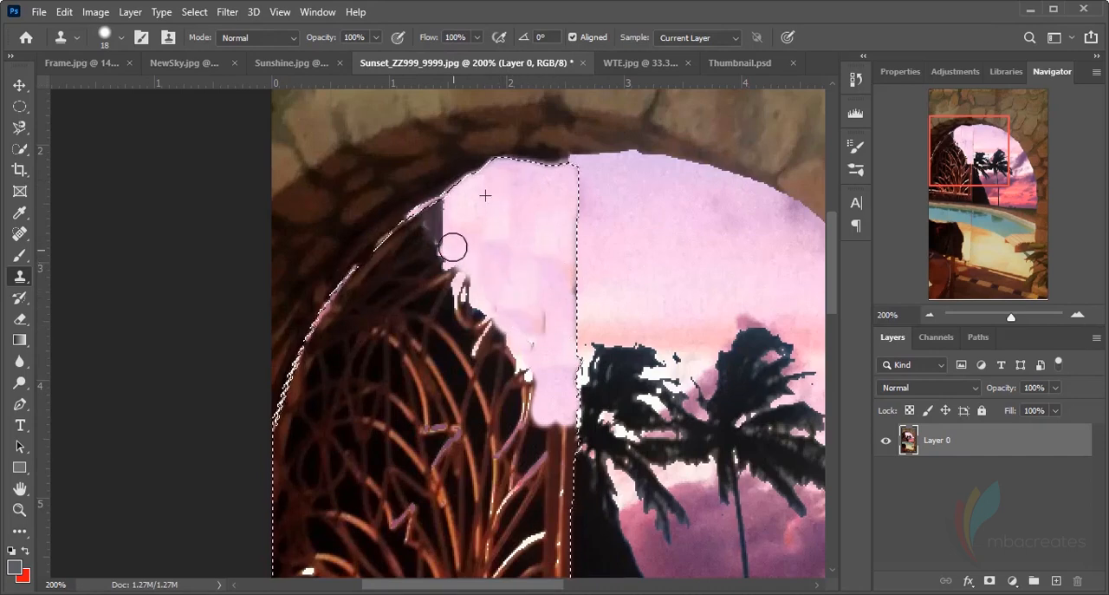
scroll(625, 325, "down", 5)
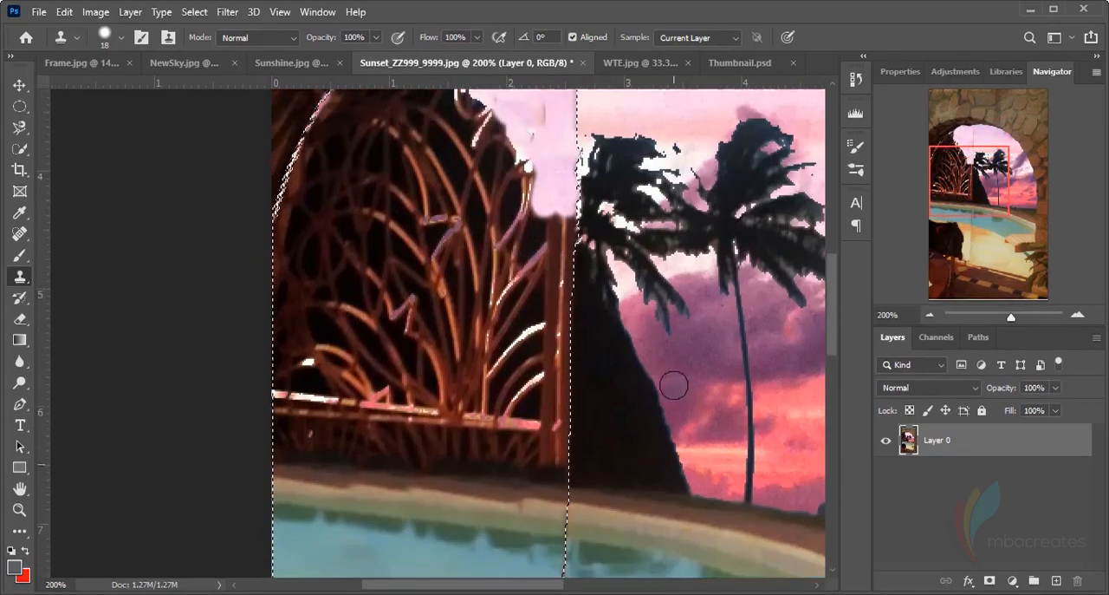
scroll(750, 437, "down", 4)
scroll(749, 435, "up", 5)
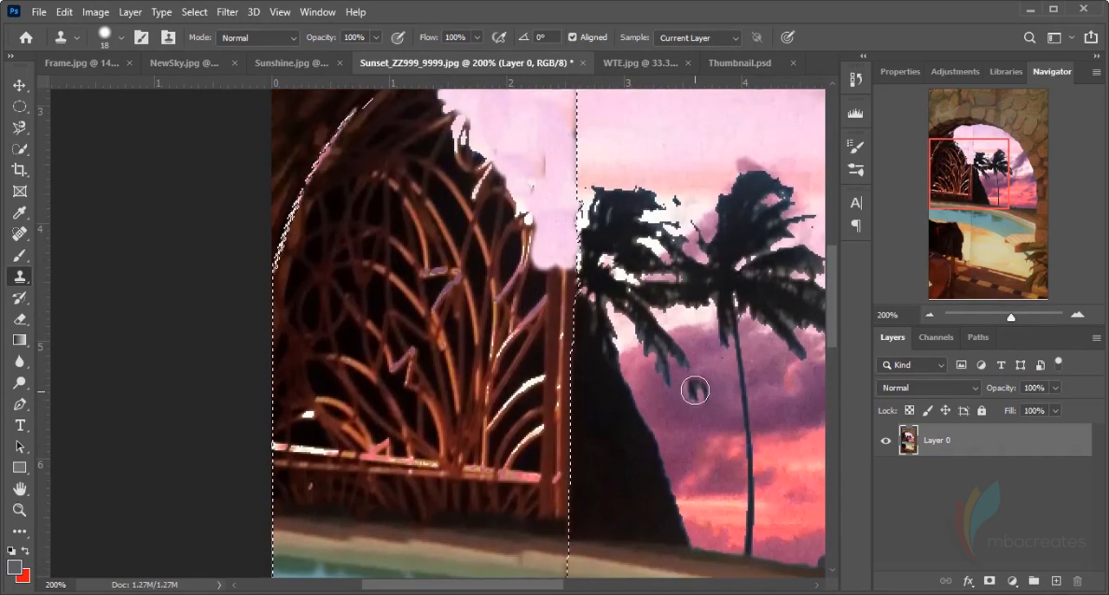
scroll(698, 425, "up", 3)
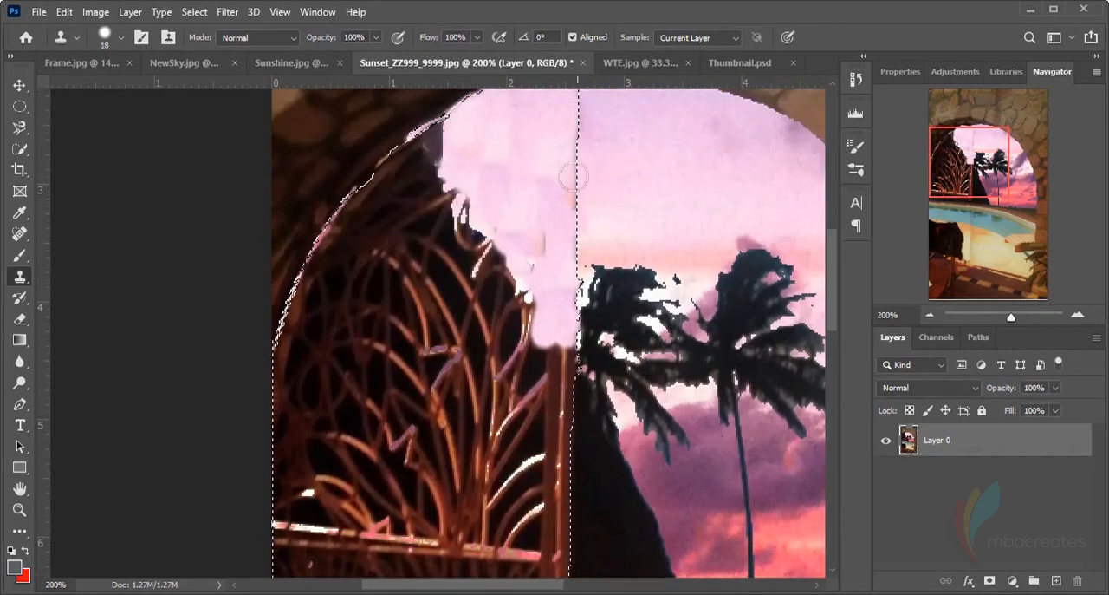
Clone pale pink sky over the remaining patches and vertical seam in the cleared area above the gate
mouse_move(542, 219)
left_mouse_down()
mouse_move(544, 252)
mouse_move(495, 208)
mouse_move(486, 167)
left_mouse_up()
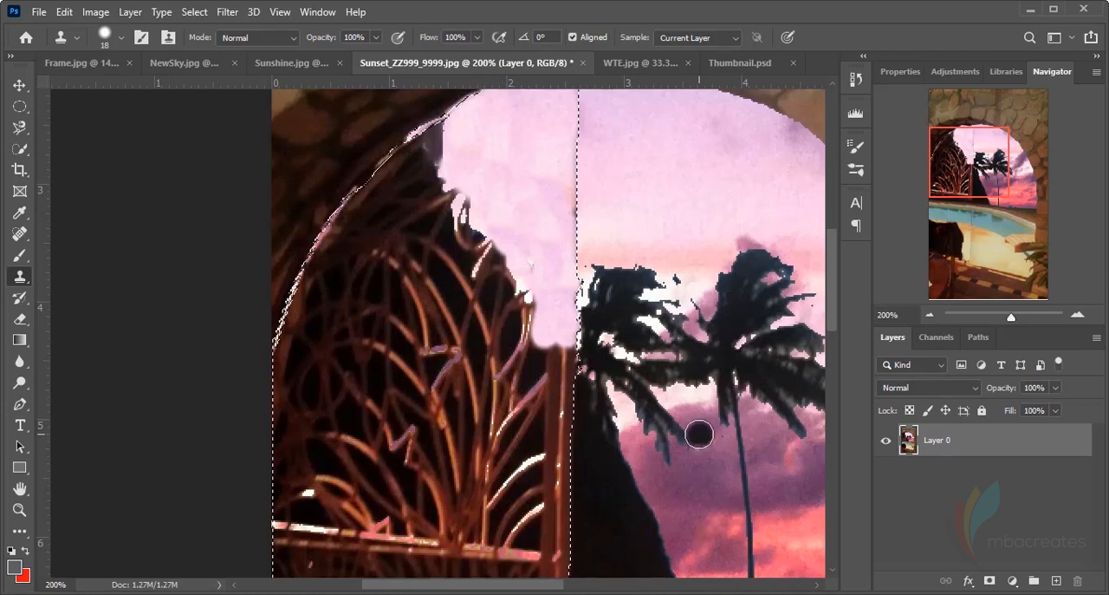
scroll(698, 433, "down", 2)
scroll(699, 433, "down", 6)
scroll(698, 434, "up", 7)
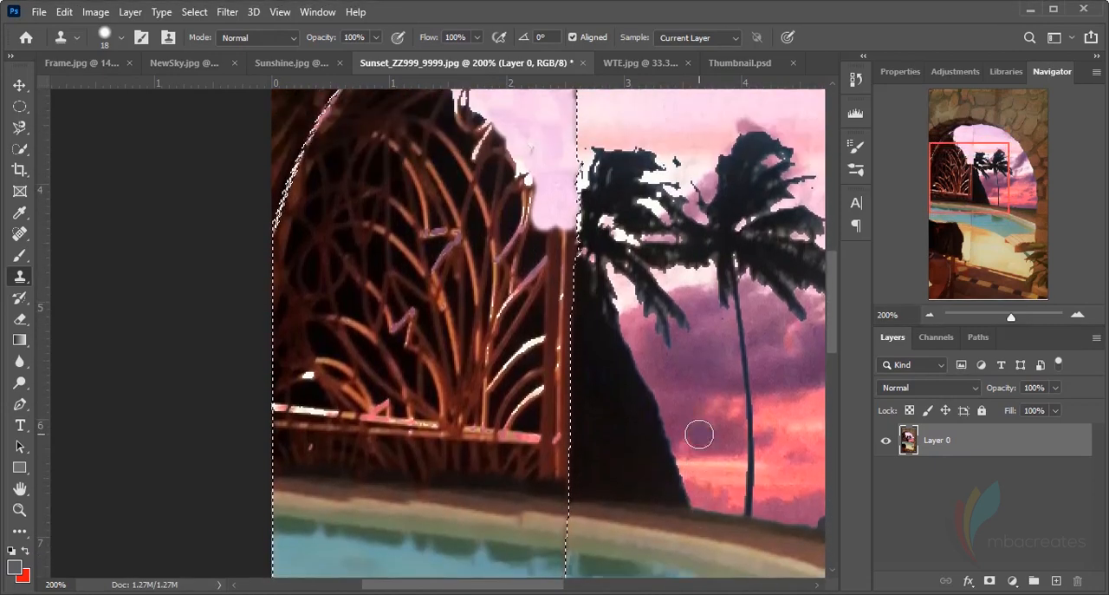
scroll(698, 433, "up", 4)
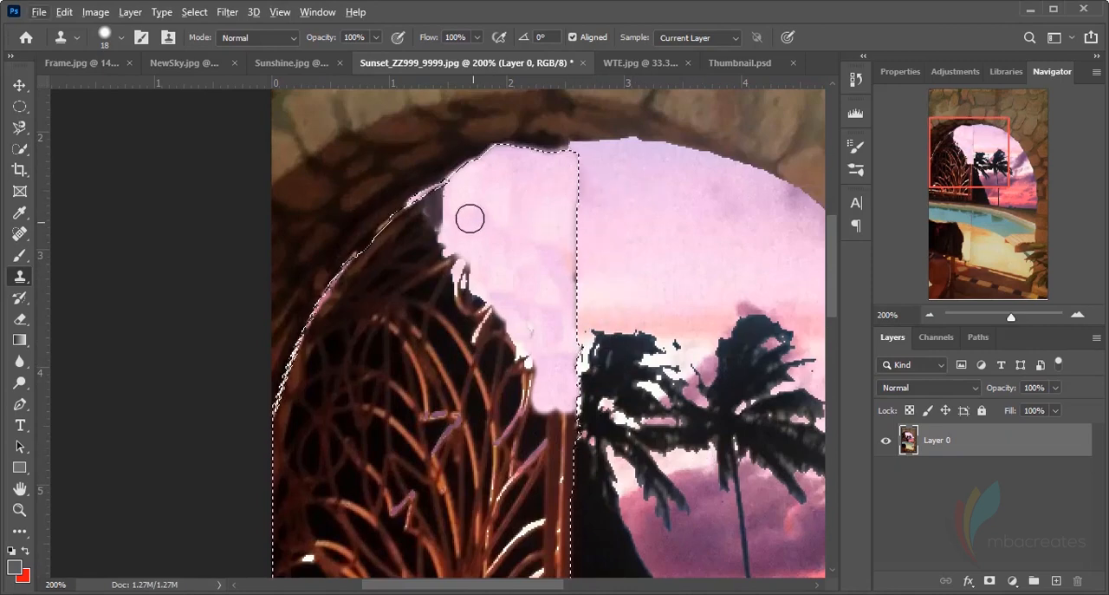
scroll(532, 366, "down", 5)
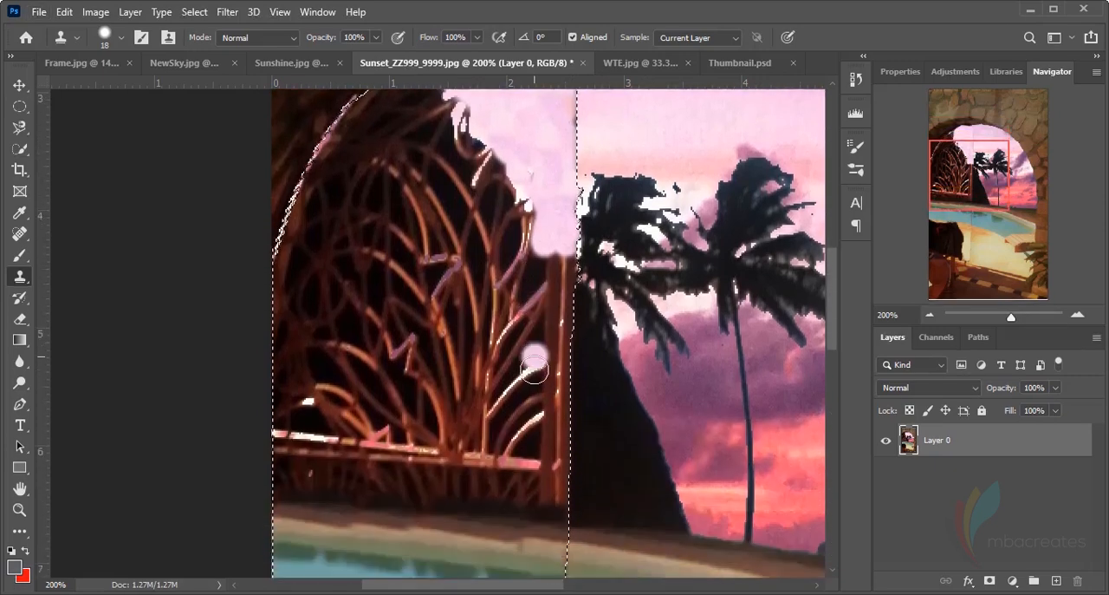
scroll(598, 408, "up", 7)
scroll(626, 384, "down", 5)
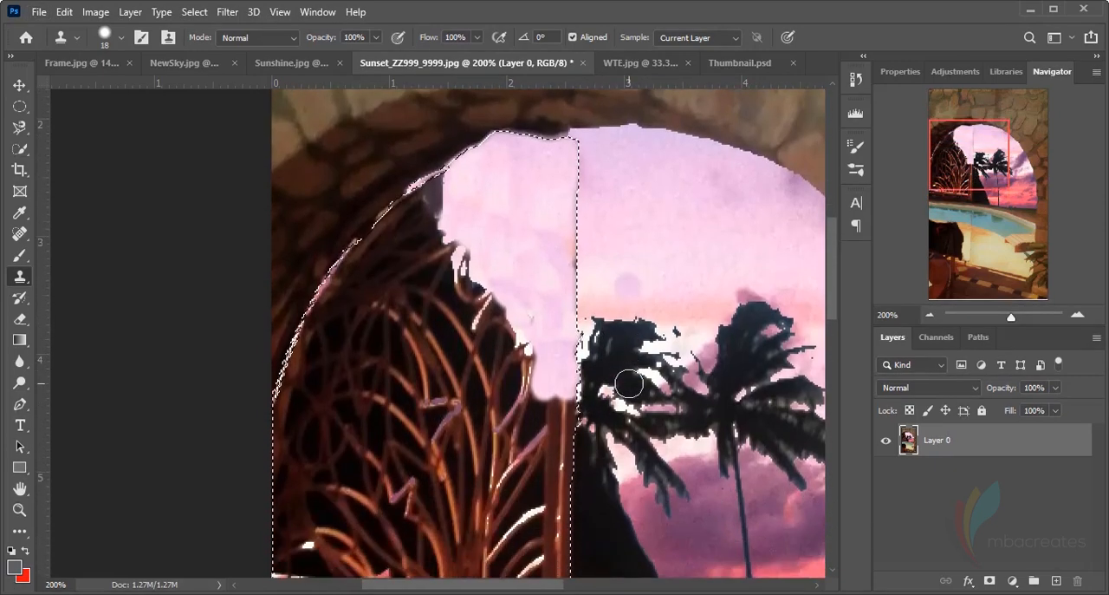
Deselect the gate area and heal the vertical seam in the sky with a 20 px Content-Aware Spot Healing Brush
key("ctrl+minus")
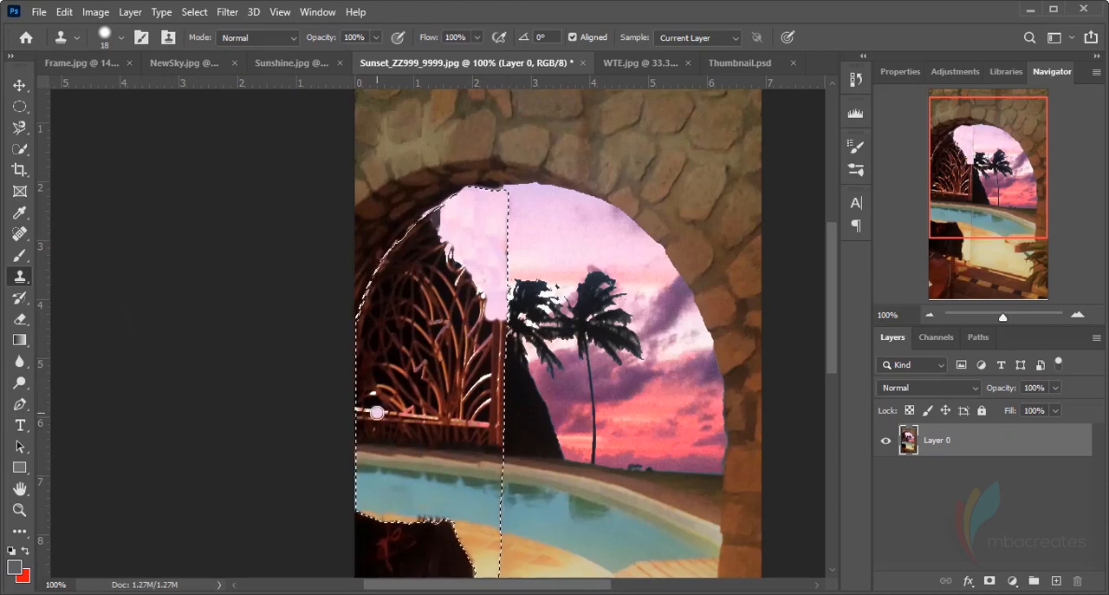
scroll(423, 410, "down", 2)
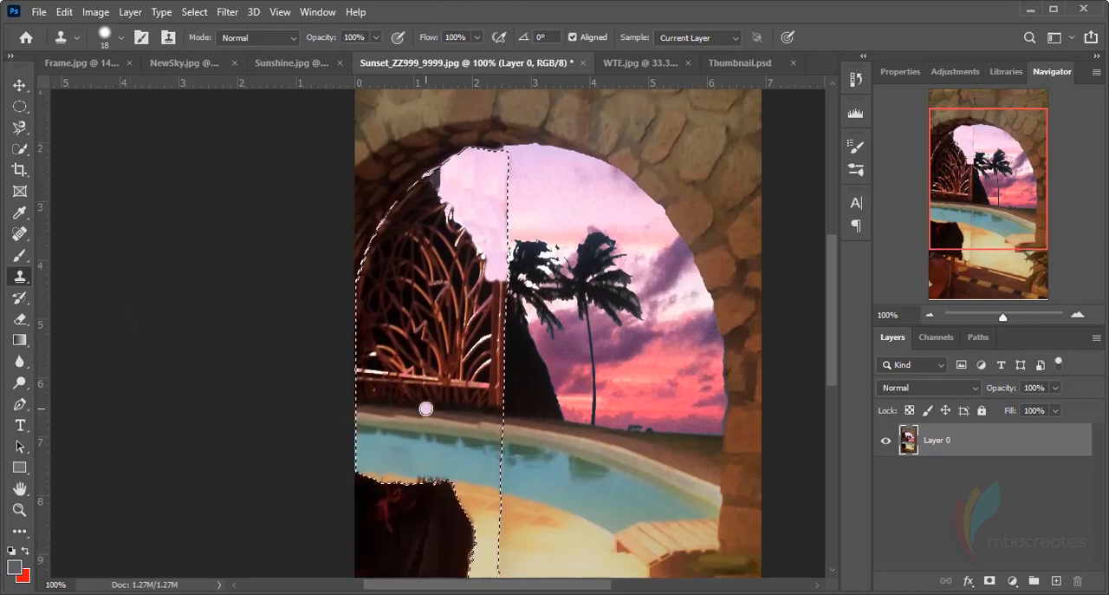
key("ctrl+d")
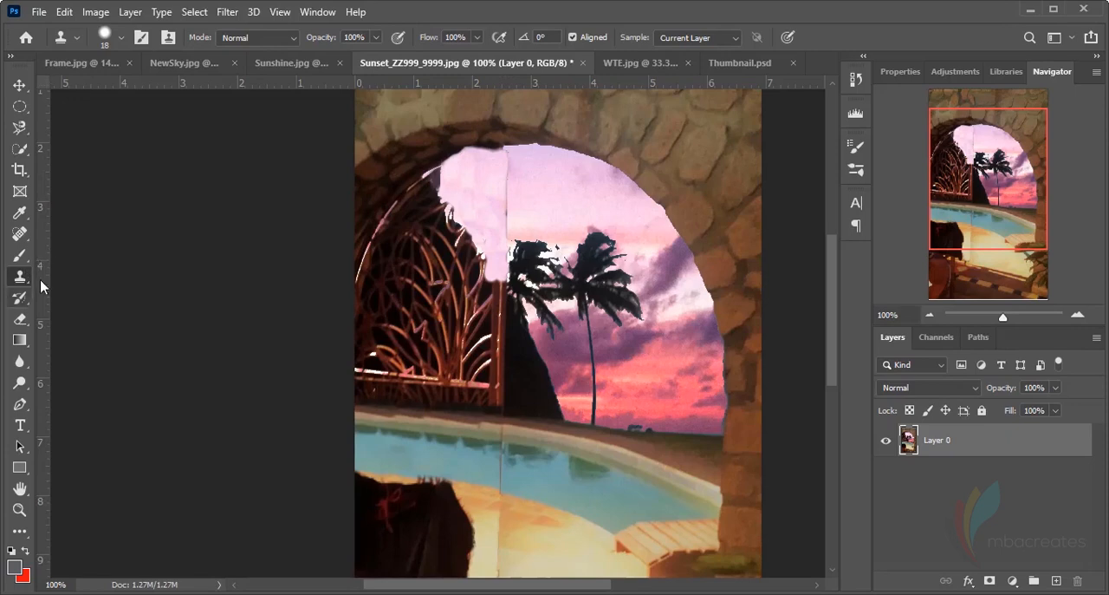
left_click(18, 236)
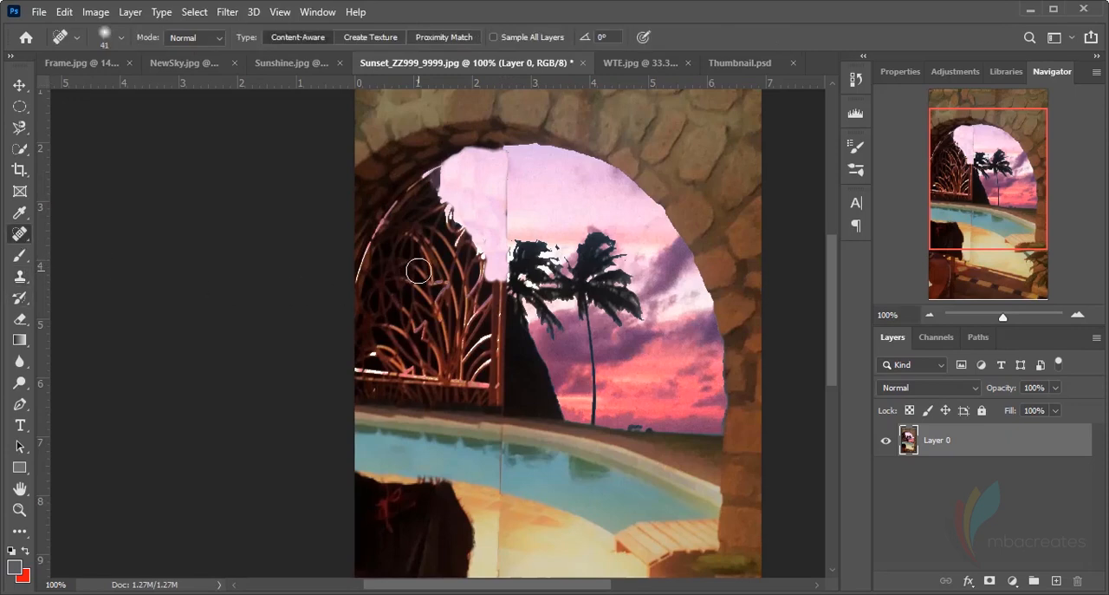
left_click(122, 37)
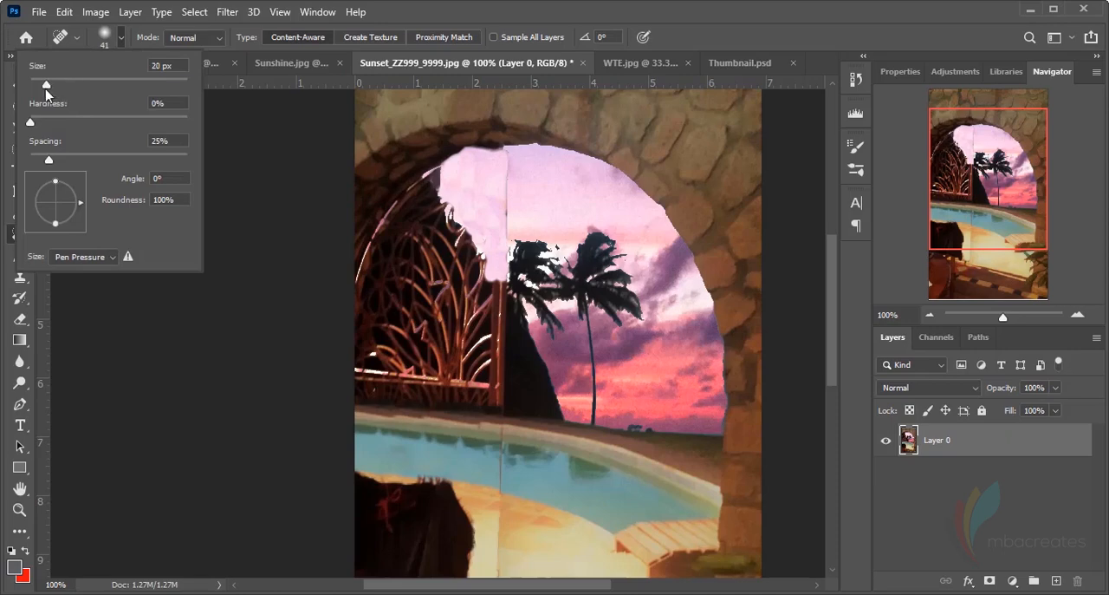
left_click_drag(46, 89, 45, 89)
left_click_drag(43, 120, 49, 120)
left_click_drag(507, 160, 504, 260)
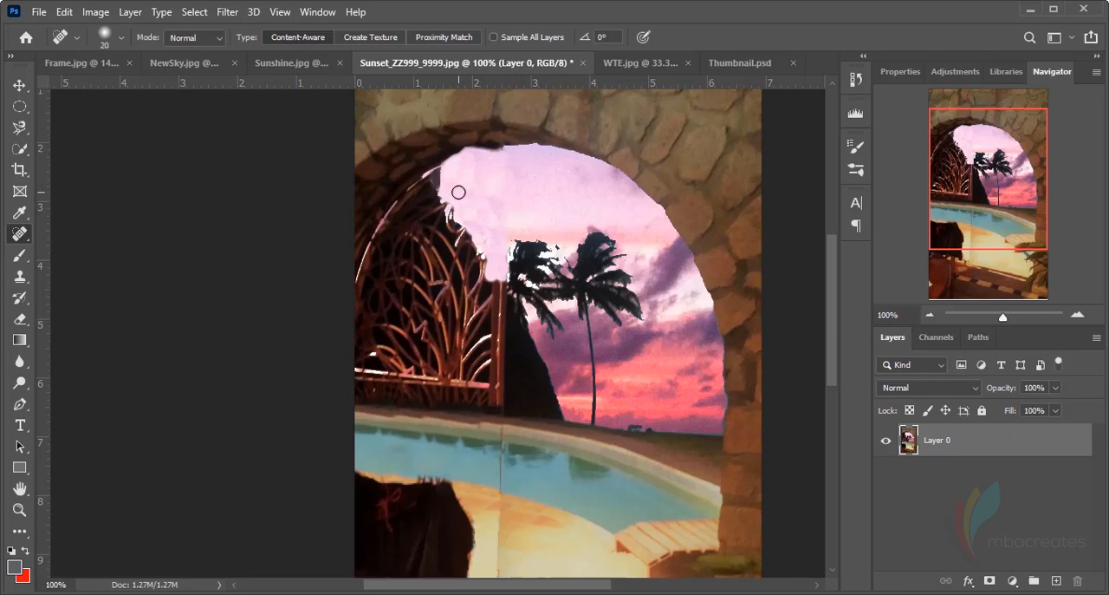
Heal the vertical seam running from the pool water down through the sunlit paving
scroll(513, 386, "down", 2)
scroll(513, 386, "down", 2)
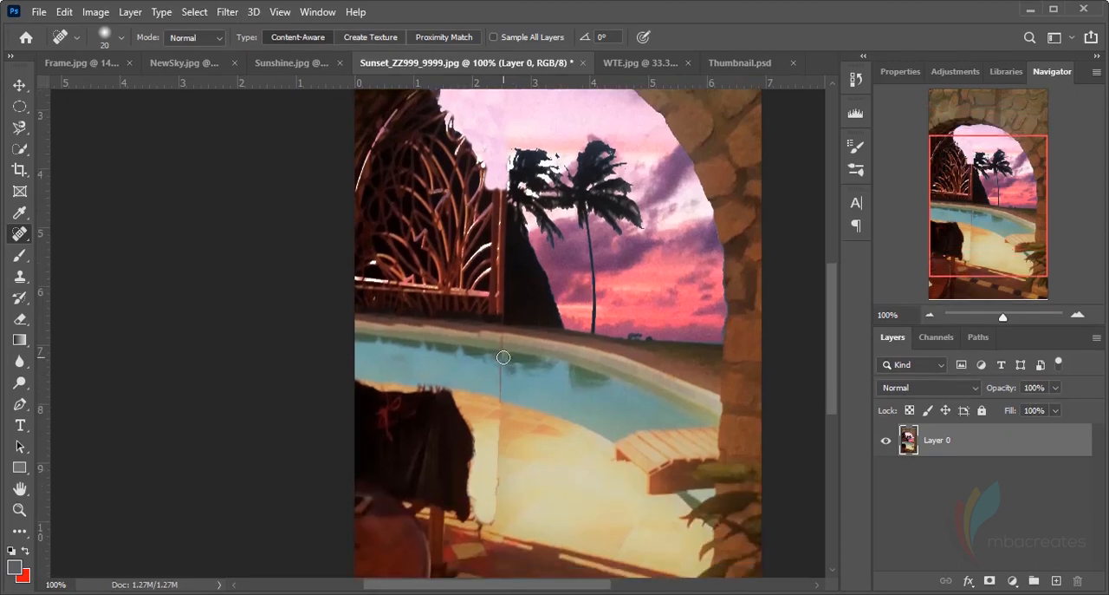
mouse_move(503, 351)
left_mouse_down()
mouse_move(494, 506)
mouse_move(480, 520)
left_mouse_up()
Start a Pen path at the gate's upper tip and trace the jagged sky boundary down to the hill beside the palm
scroll(548, 453, "up", 5)
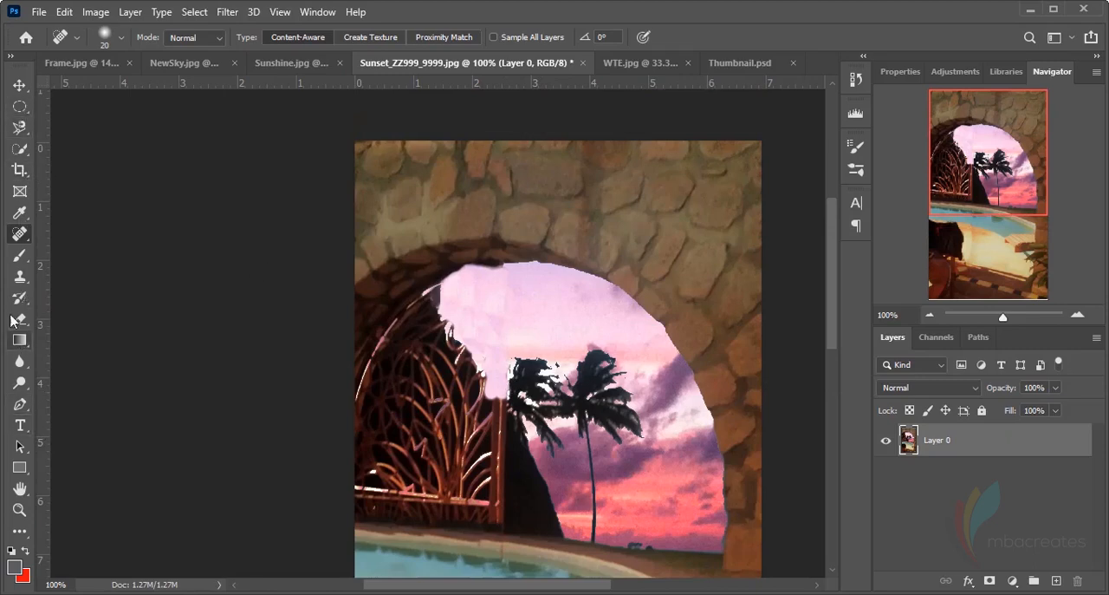
left_click(19, 404)
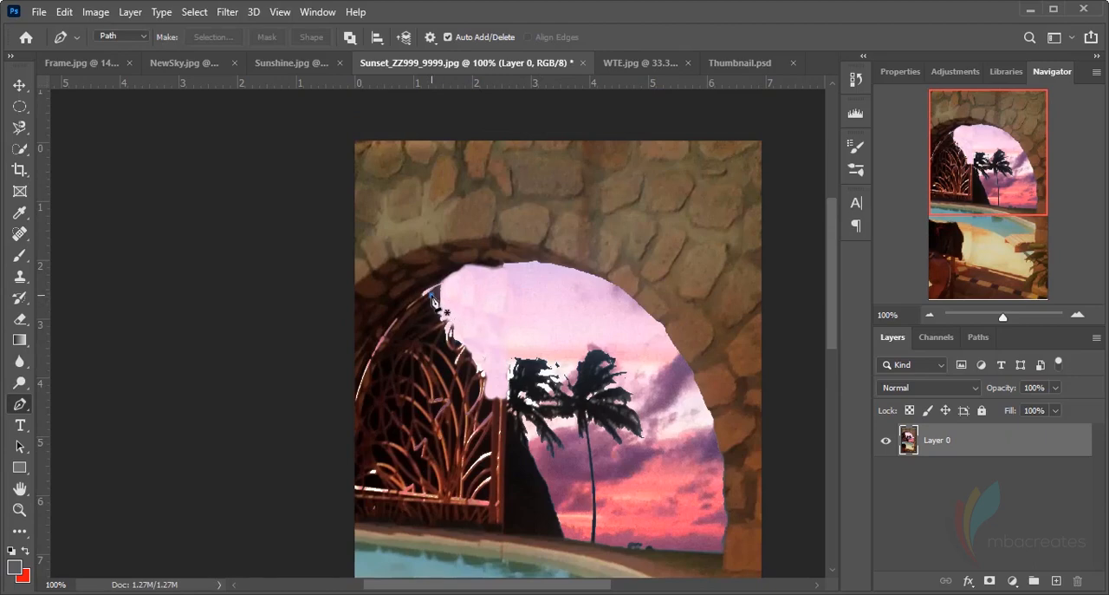
left_click_drag(432, 296, 445, 321)
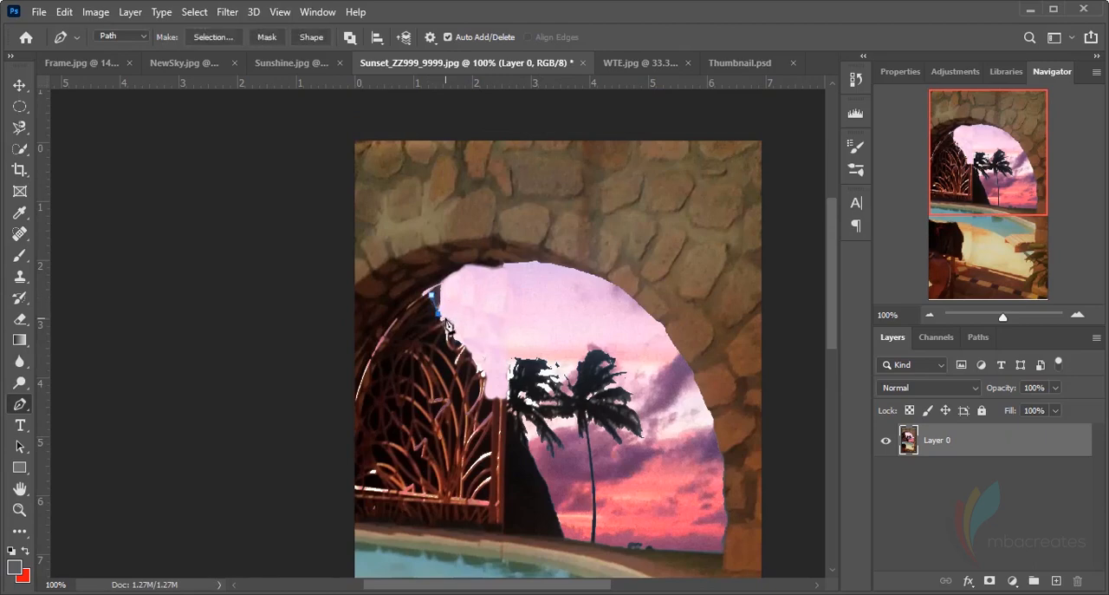
left_click(450, 321)
left_click(453, 334)
left_click(463, 346)
left_click(471, 356)
left_click(480, 370)
left_click(489, 387)
left_click(499, 392)
left_click(515, 414)
Continue the path down the hill, along the gate's base above the curb, and up the arch curve to close it
left_click(517, 521)
left_click(486, 531)
left_click(429, 526)
left_click(395, 524)
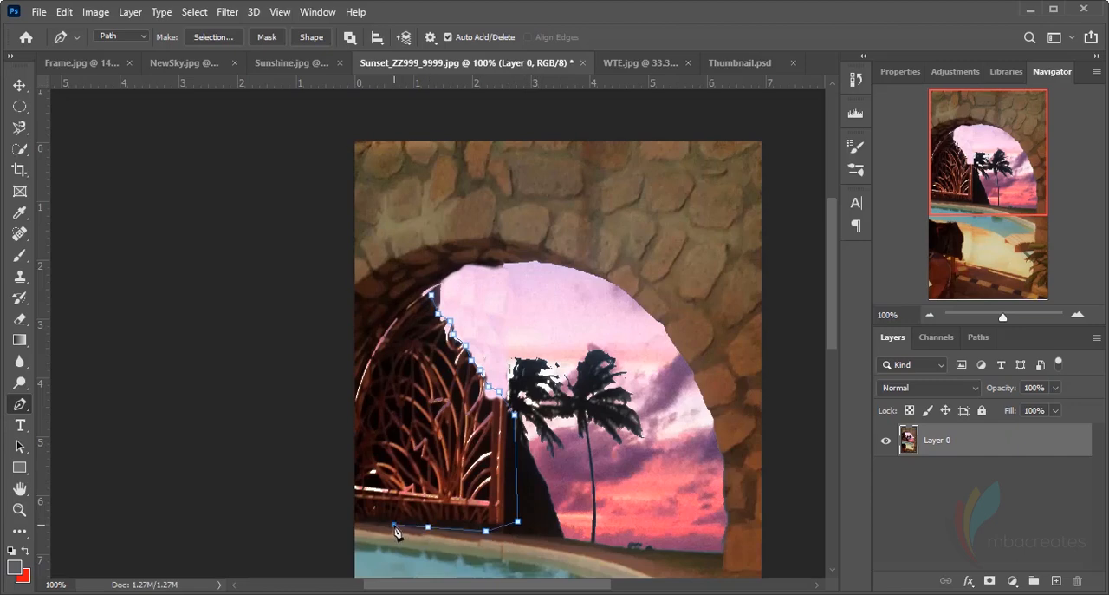
left_click(364, 521)
left_click(348, 521)
left_click(349, 405)
left_click_drag(392, 331, 416, 307)
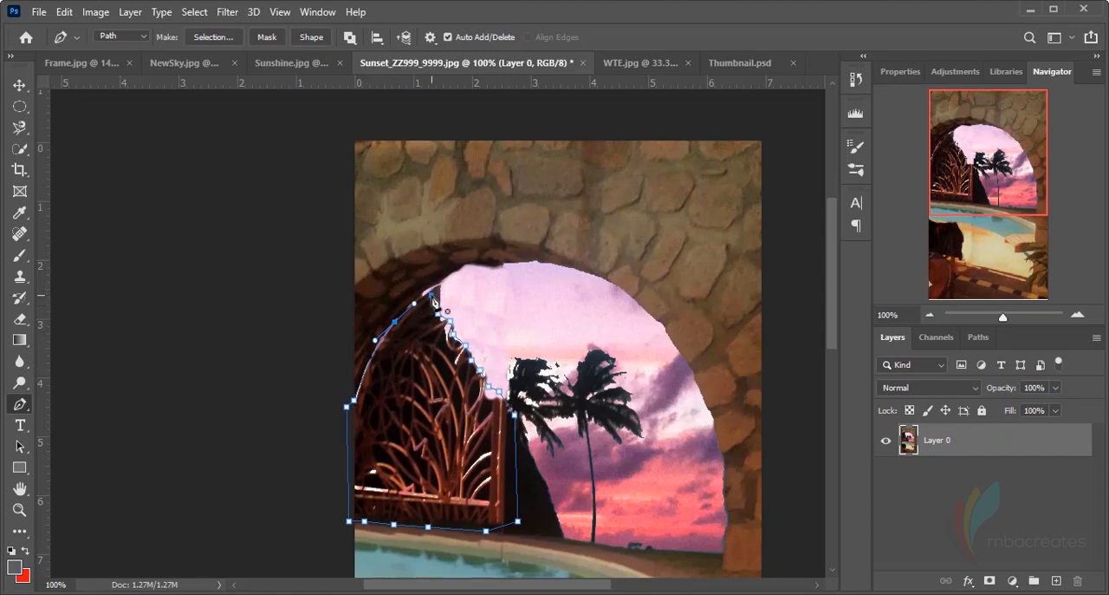
left_click(432, 296)
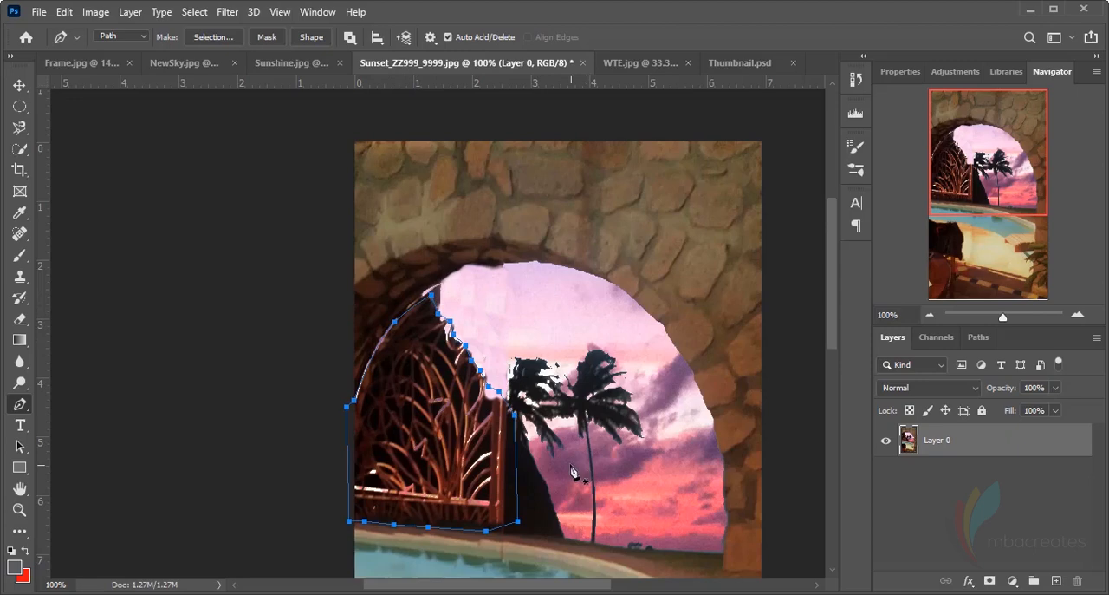
Convert the closed path around the gate into a selection
right_click(425, 440)
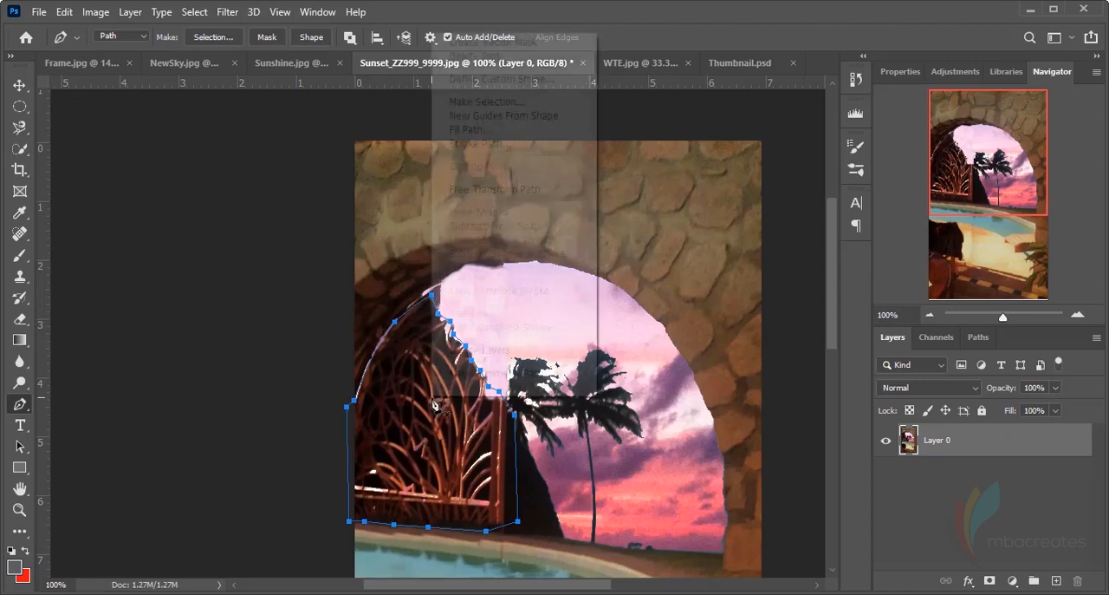
left_click(503, 103)
left_click(649, 147)
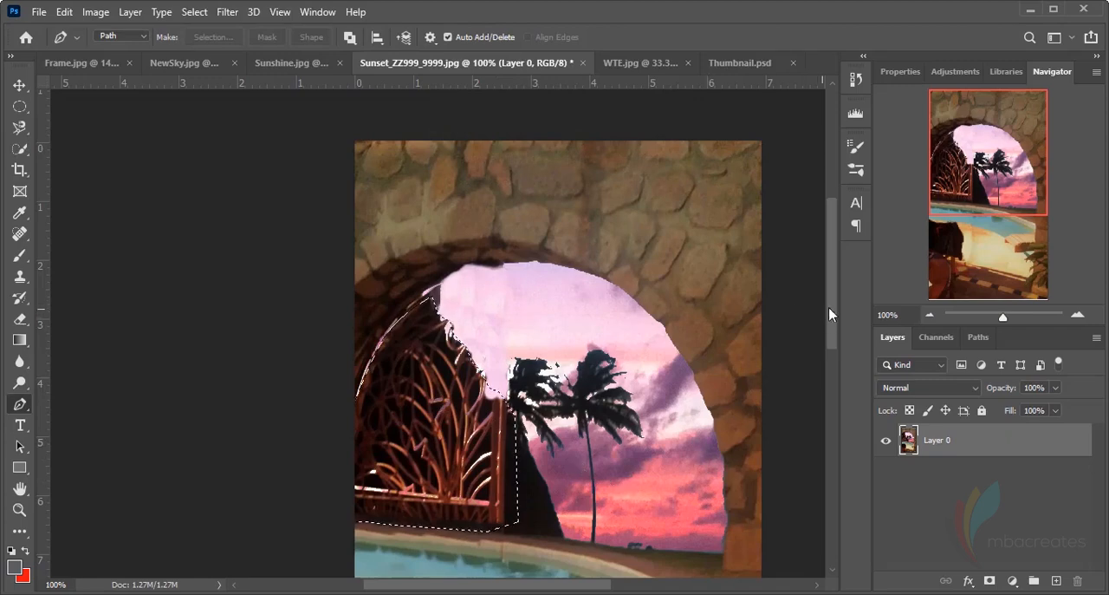
Set the foreground colour to the very dark blue #080d13
left_click_drag(833, 307, 833, 365)
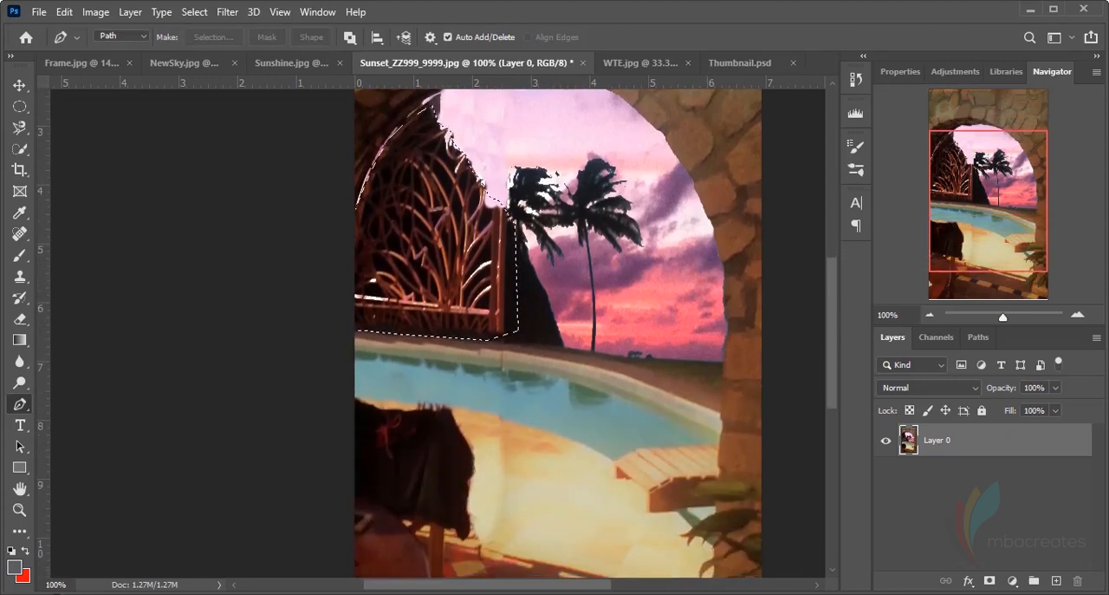
left_click(15, 568)
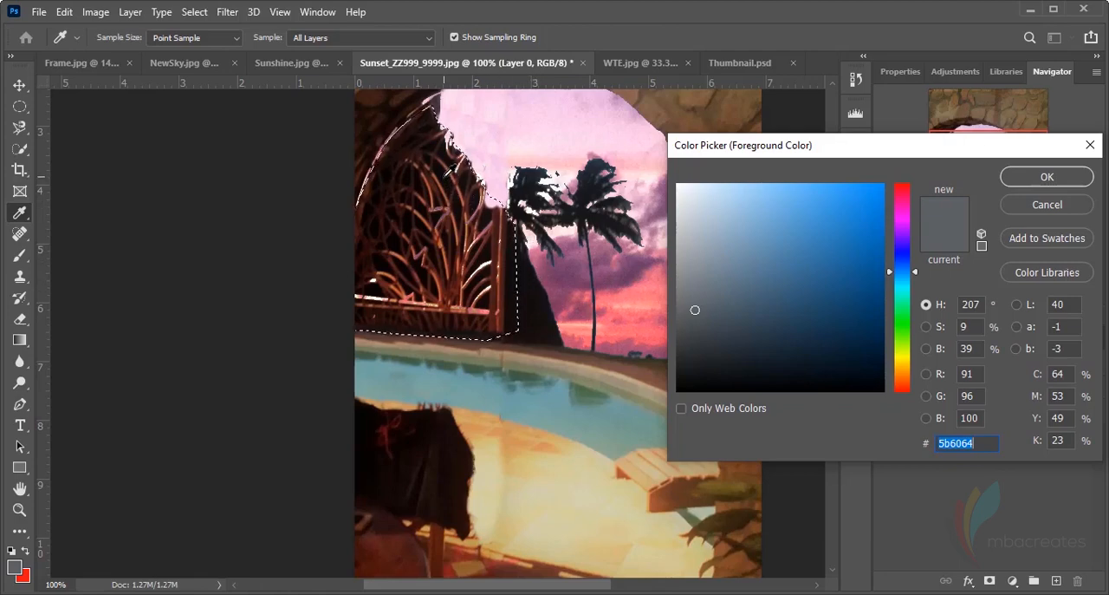
left_click(797, 375)
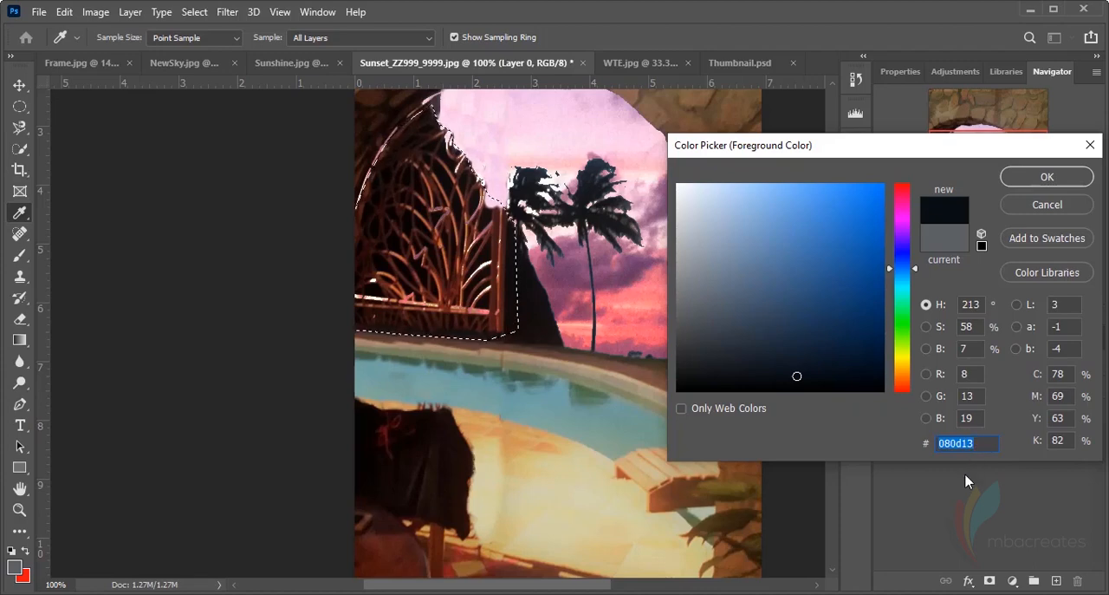
left_click_drag(886, 154, 826, 154)
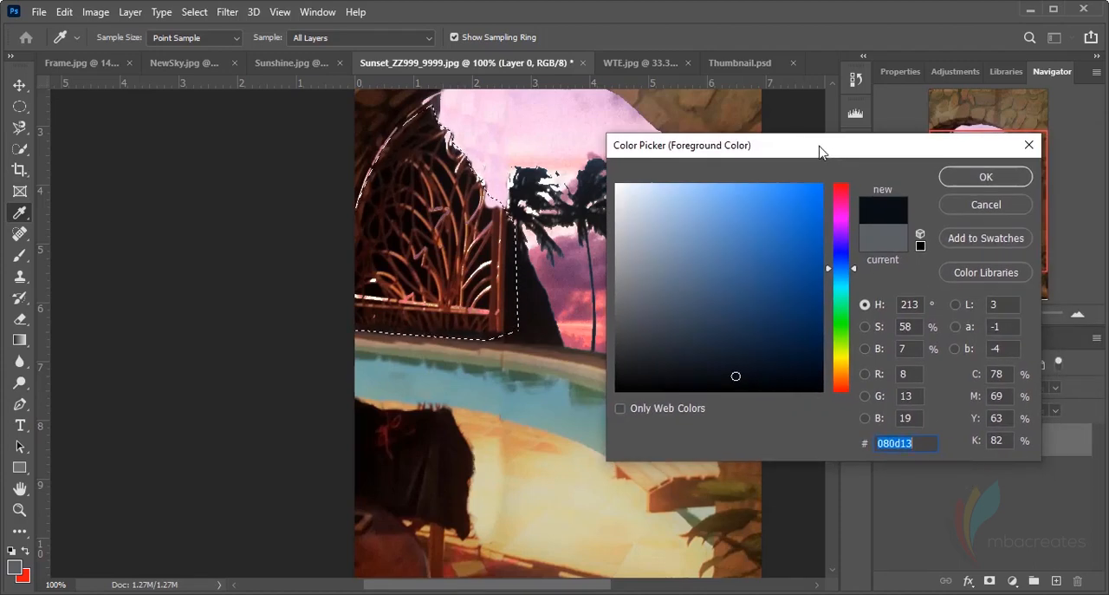
left_click(986, 177)
key("p")
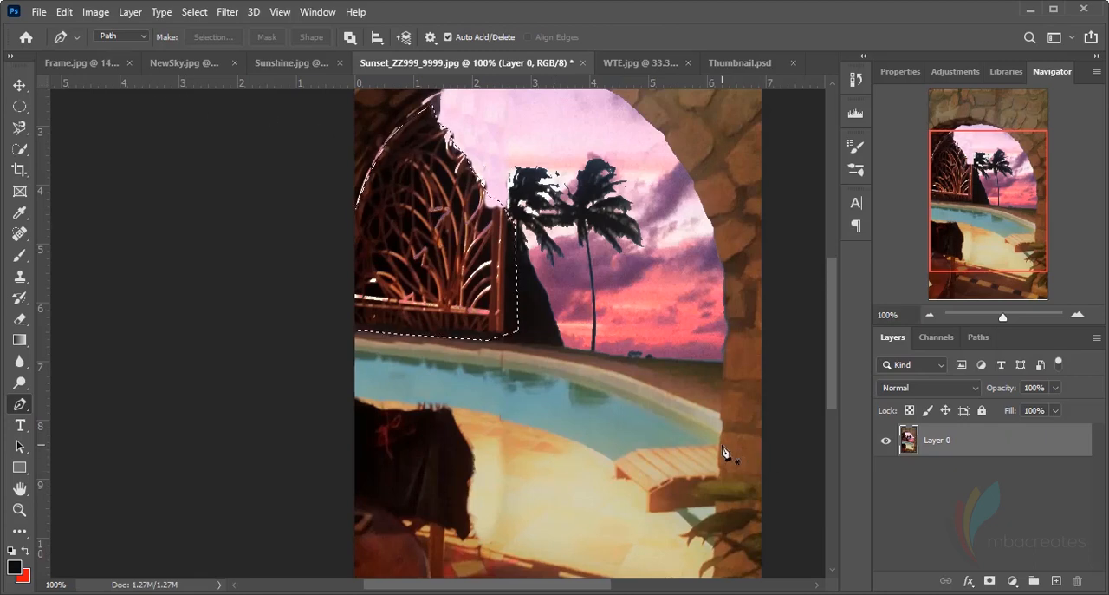
Try filling the gate selection with the foreground colour in Normal mode at 100% opacity, and undo back to the unfilled selection
key("shift+F5")
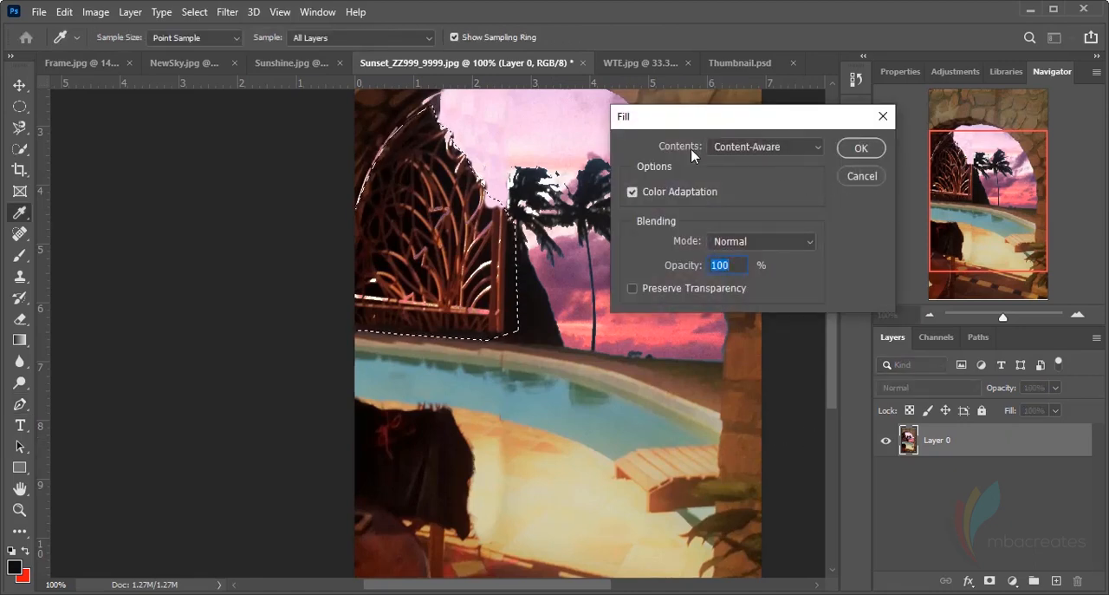
left_click(815, 151)
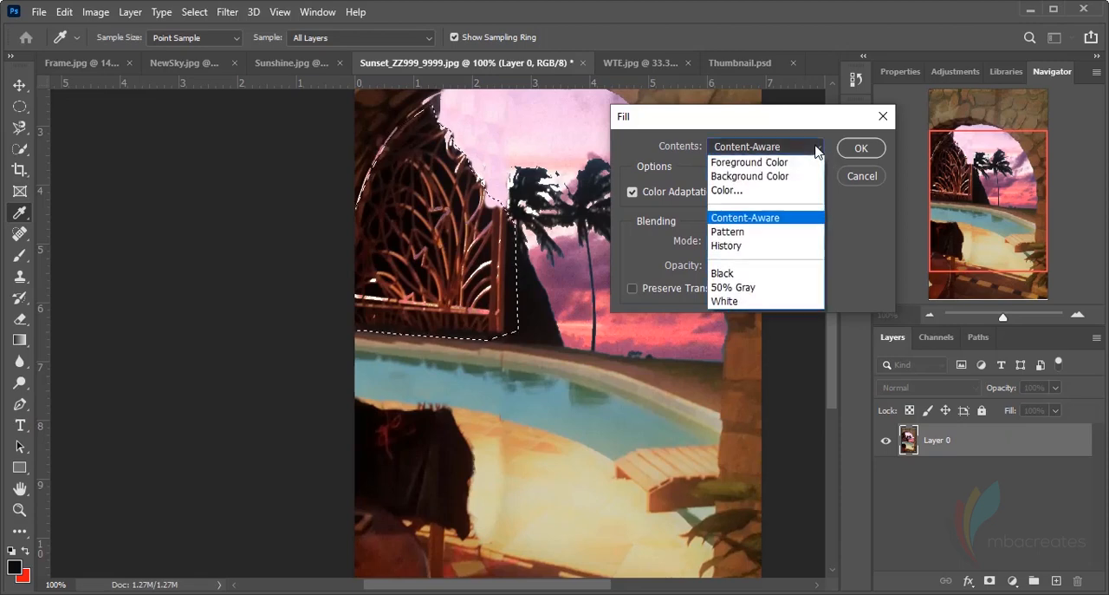
left_click(735, 164)
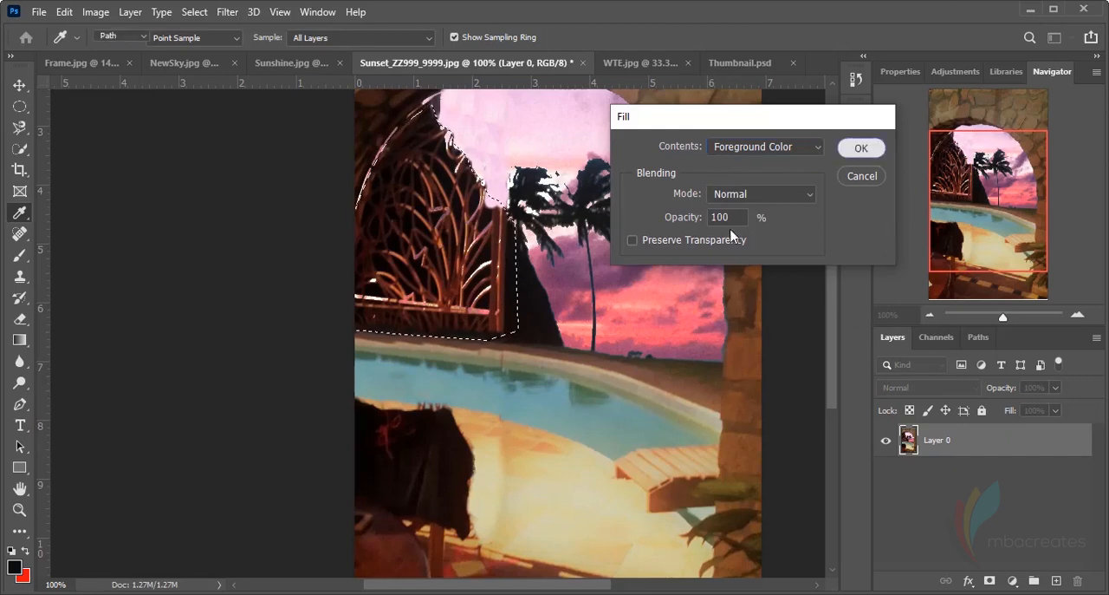
key("Return")
key("p")
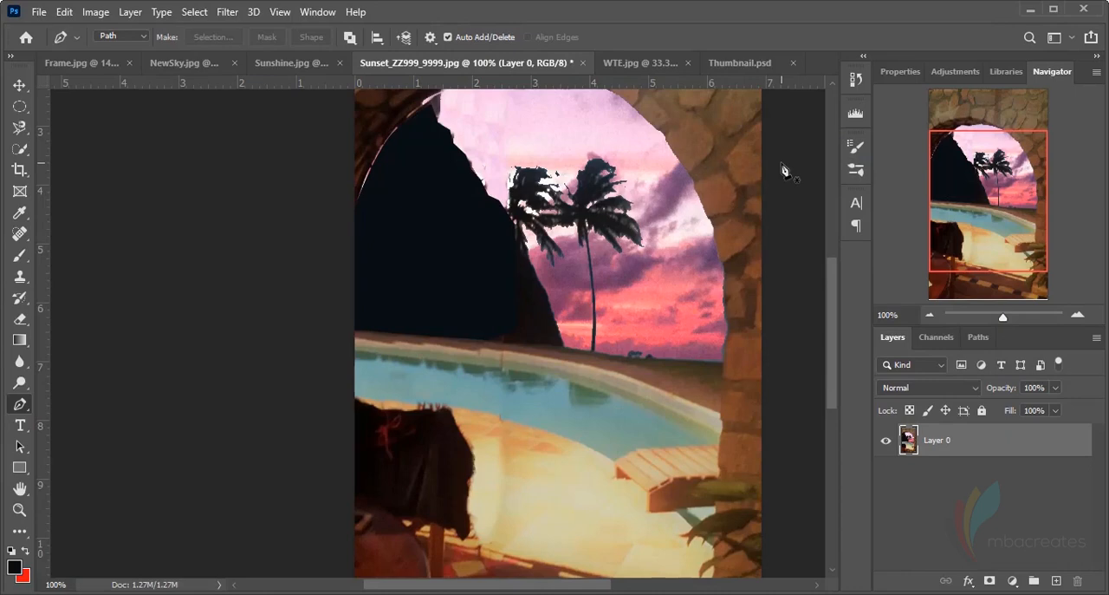
key("ctrl+z")
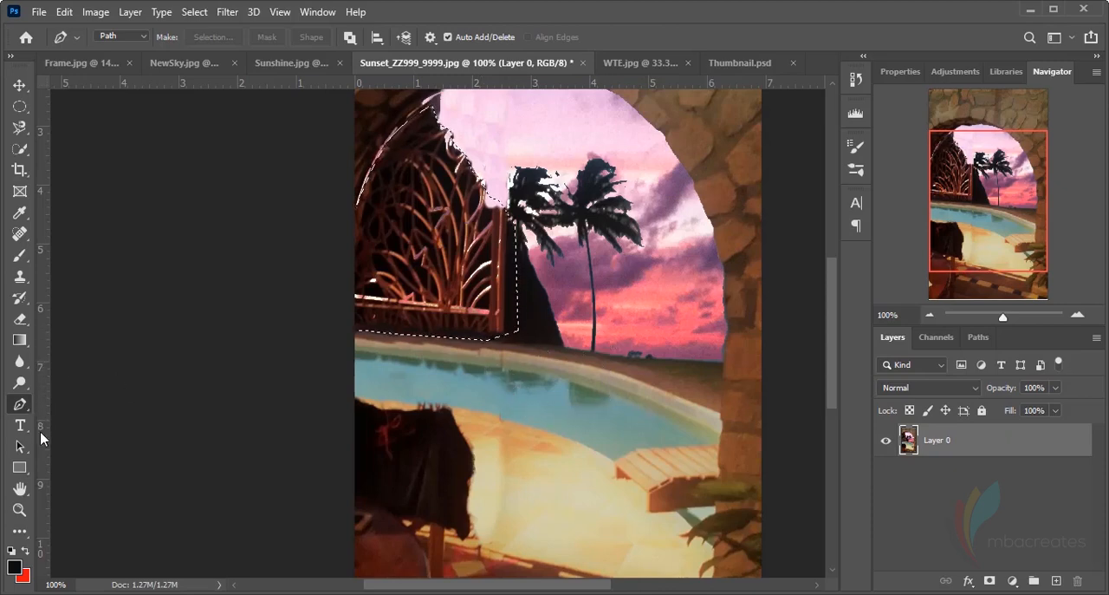
Set up the Clone Stamp tool with a 47 px brush at 12% hardness
left_click(20, 87)
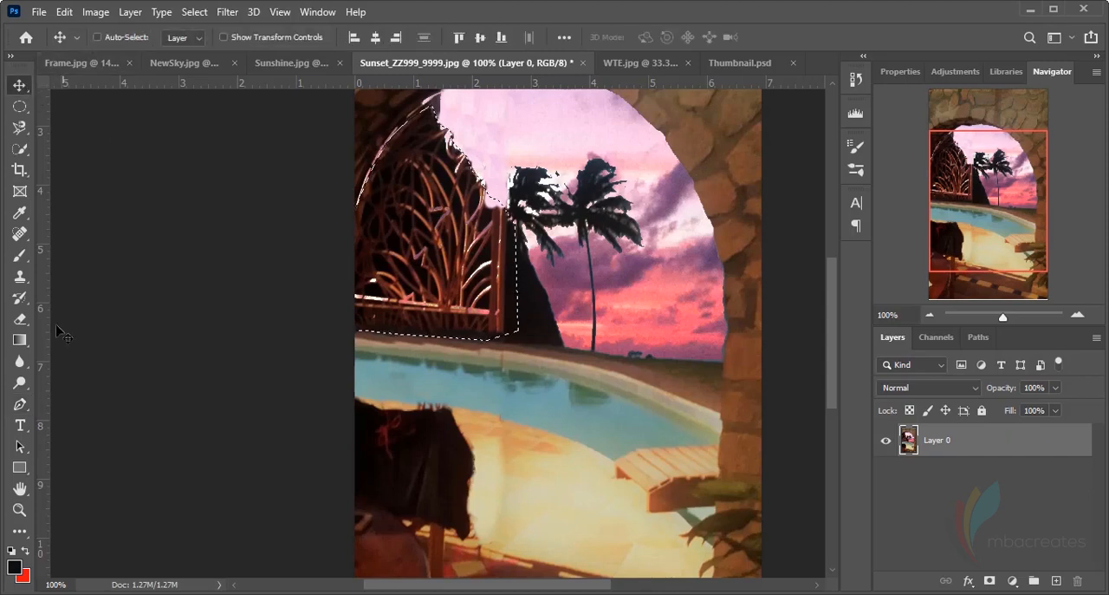
left_click(20, 276)
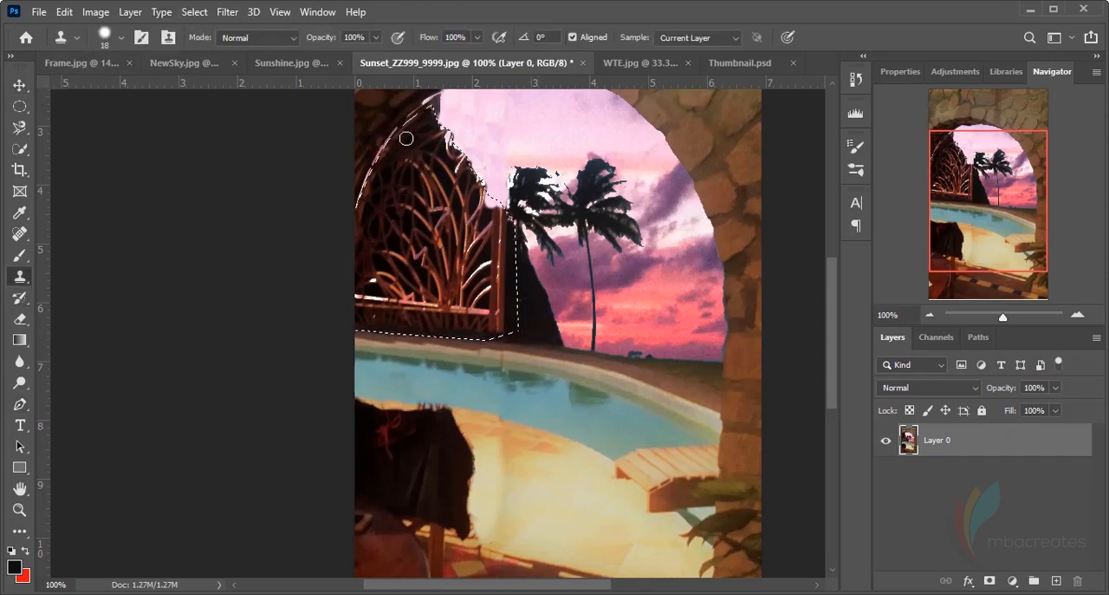
left_click(122, 37)
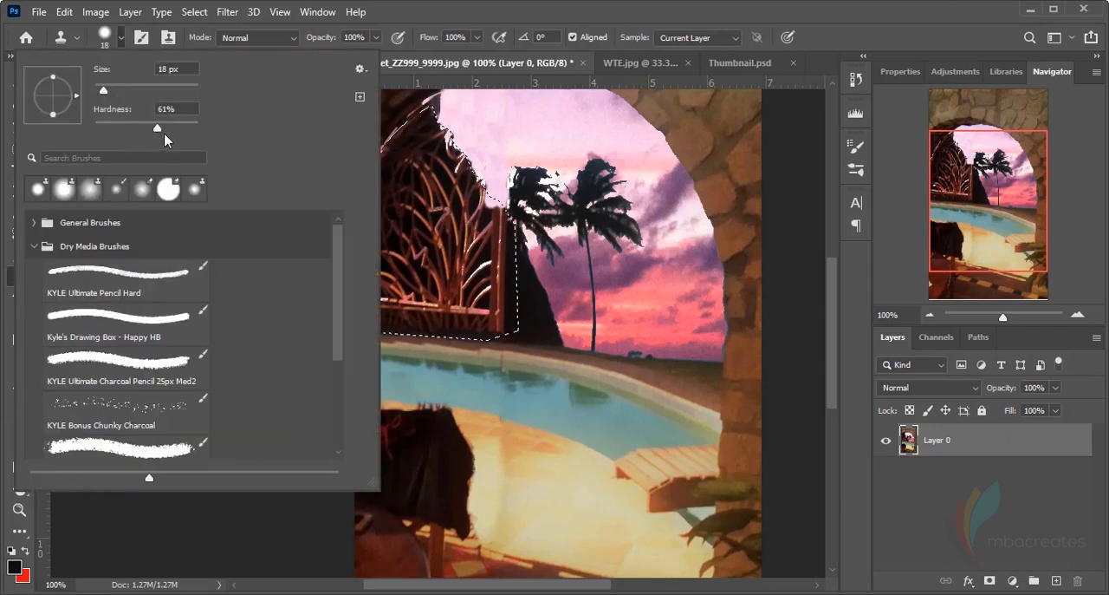
left_click_drag(158, 128, 107, 128)
left_click_drag(102, 88, 115, 89)
left_click(490, 5)
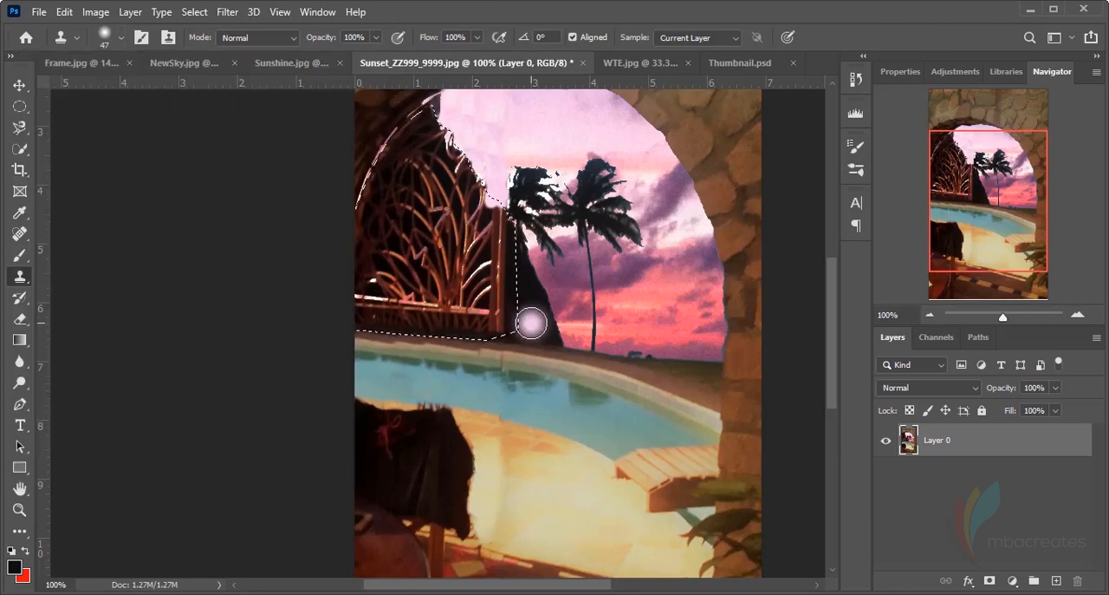
Clone the dark hill across the bottom of the gate inside the selection, undoing strokes that pick up light areas
left_click(535, 332, "alt")
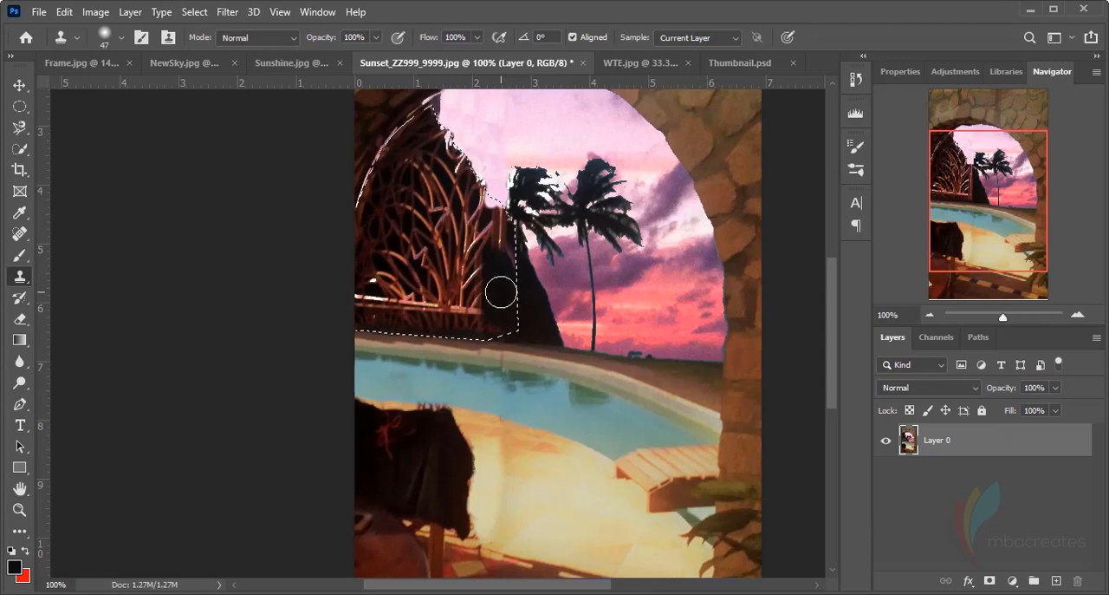
left_click_drag(559, 312, 551, 322)
key("ctrl+z")
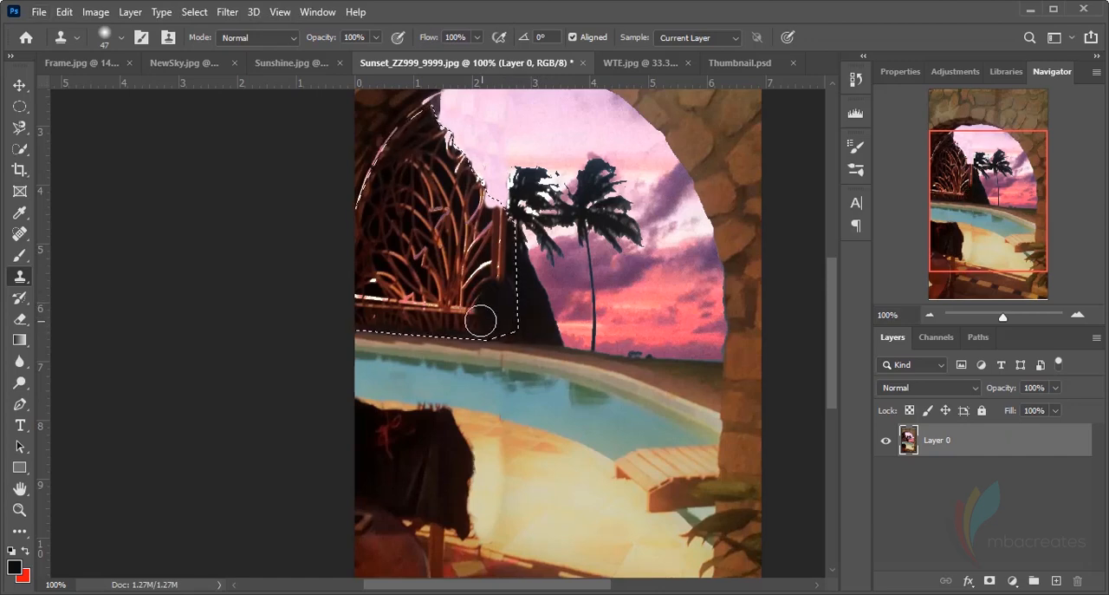
mouse_move(481, 320)
left_mouse_down()
mouse_move(456, 300)
mouse_move(466, 319)
left_mouse_up()
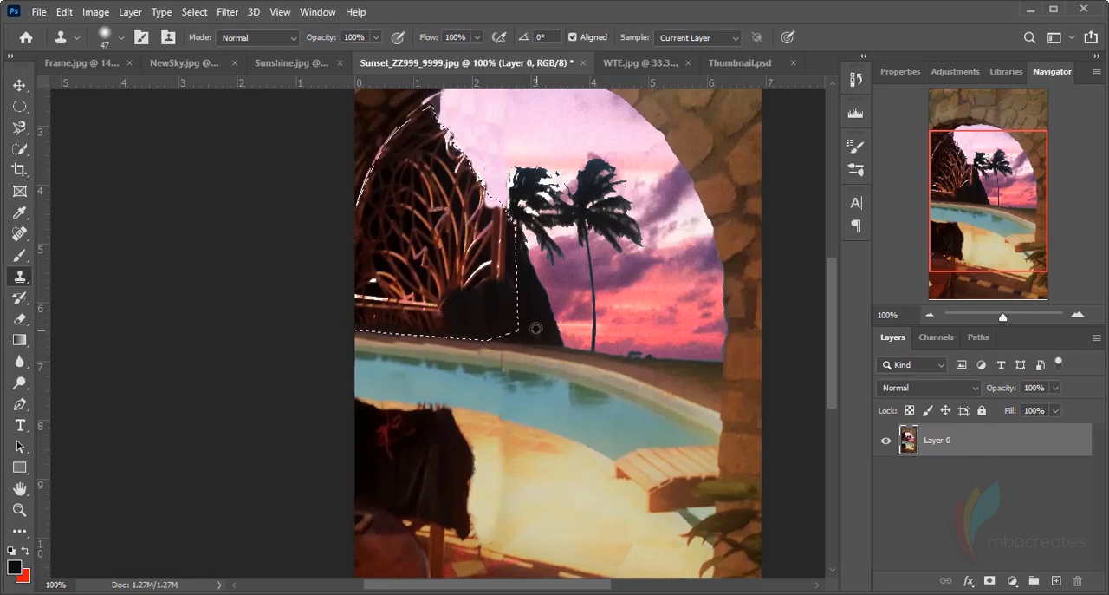
mouse_move(504, 322)
left_mouse_down()
mouse_move(433, 310)
mouse_move(458, 318)
left_mouse_up()
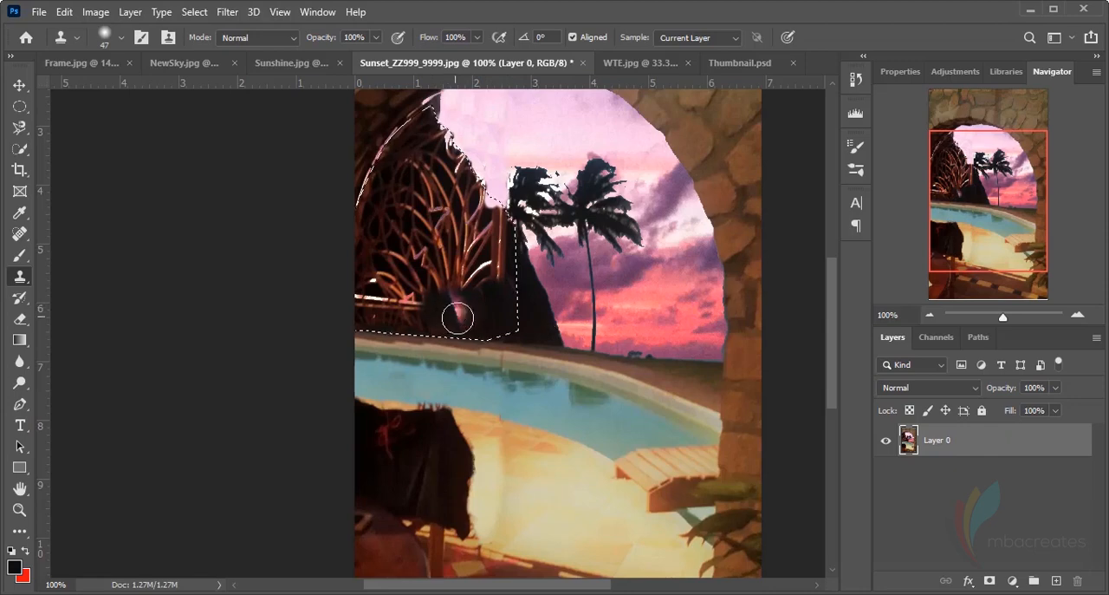
key("ctrl+z")
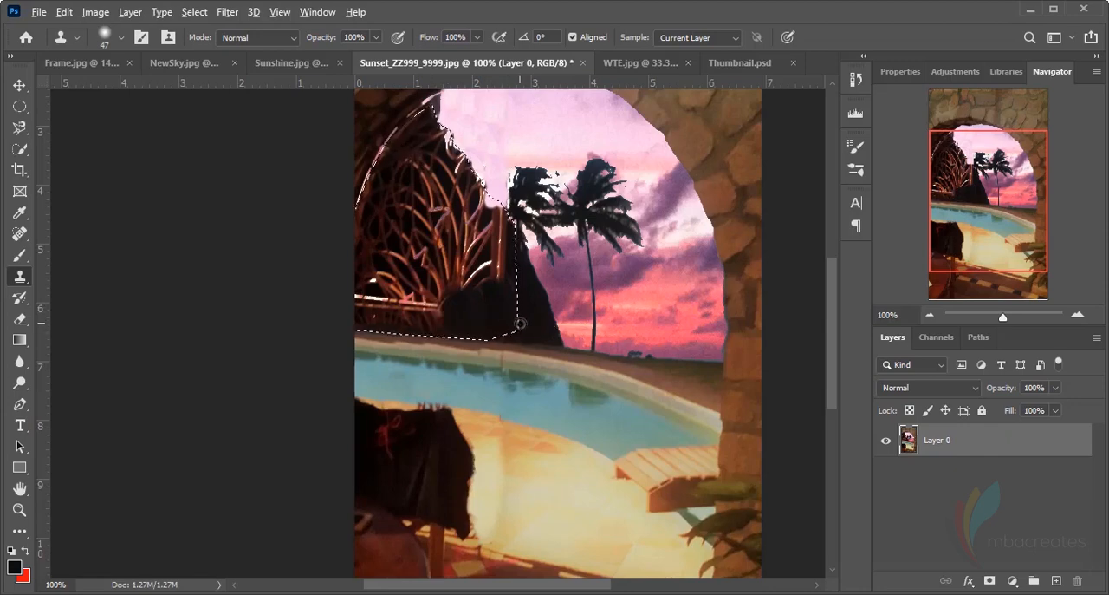
mouse_move(459, 315)
left_mouse_down()
mouse_move(399, 308)
mouse_move(394, 291)
mouse_move(370, 319)
mouse_move(381, 295)
left_mouse_up()
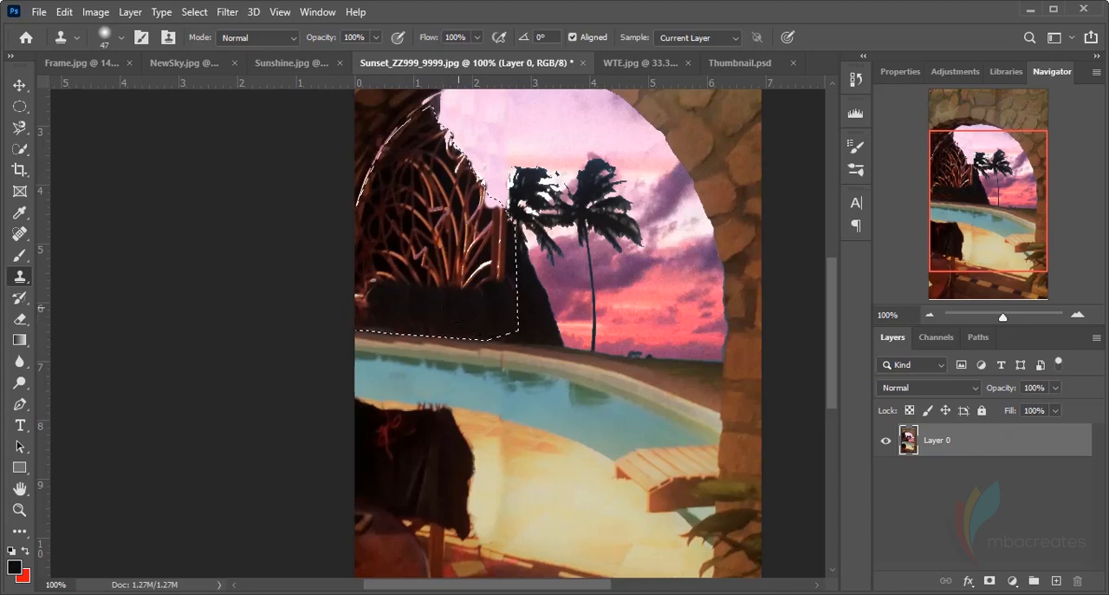
Clone the dark hill upward over the middle of the gate and out to the left image edge, undoing stray light patches
left_click_drag(465, 276, 449, 272)
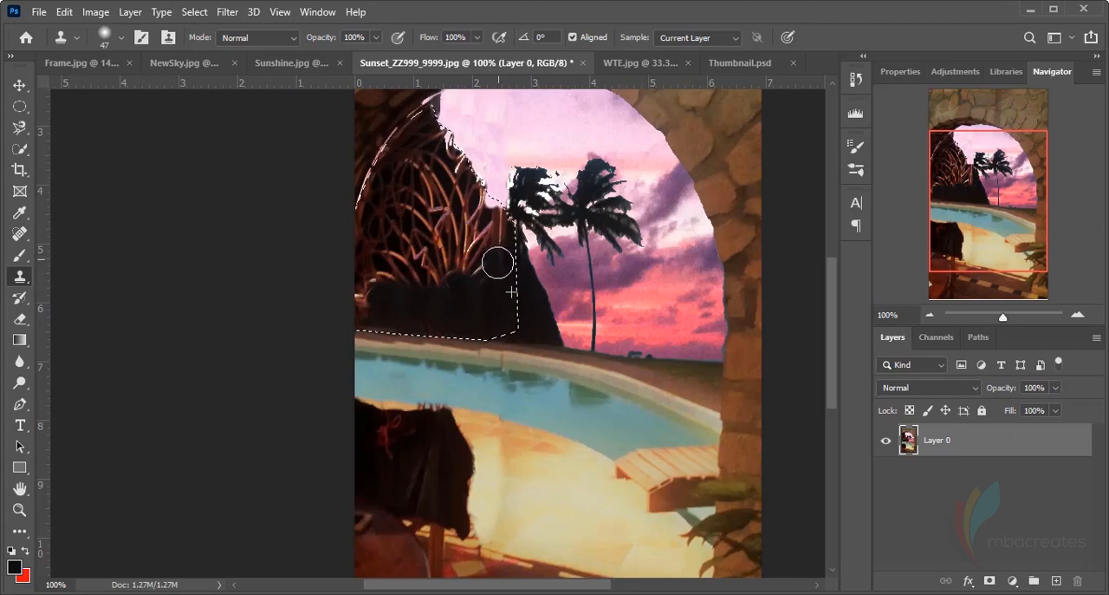
mouse_move(498, 263)
left_mouse_down()
mouse_move(448, 293)
mouse_move(422, 280)
mouse_move(473, 259)
mouse_move(414, 275)
mouse_move(470, 303)
left_mouse_up()
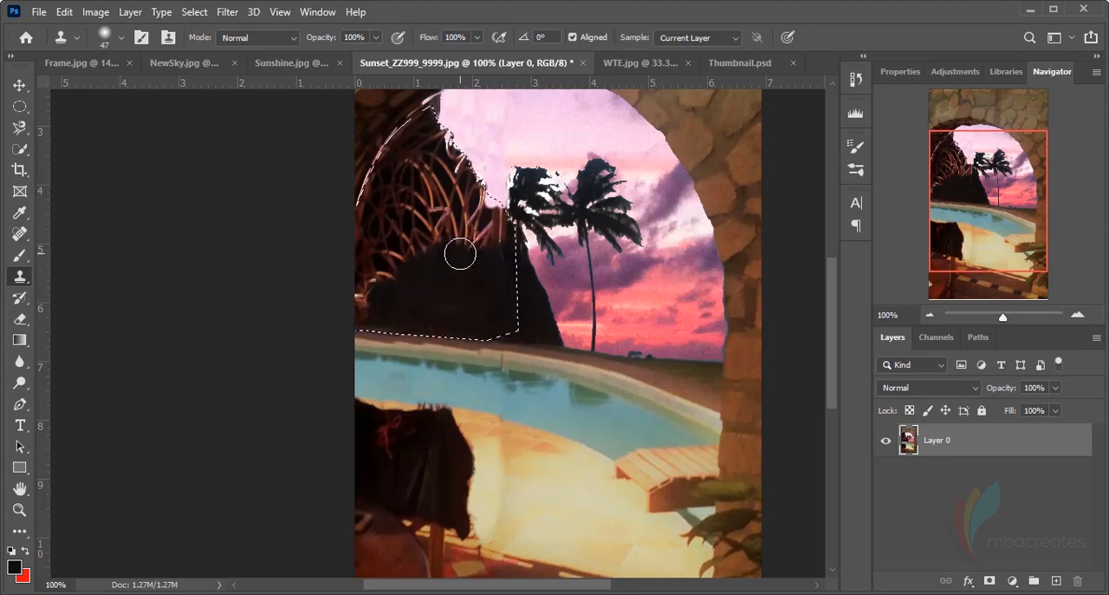
mouse_move(460, 254)
left_mouse_down()
mouse_move(416, 252)
mouse_move(372, 285)
mouse_move(473, 280)
left_mouse_up()
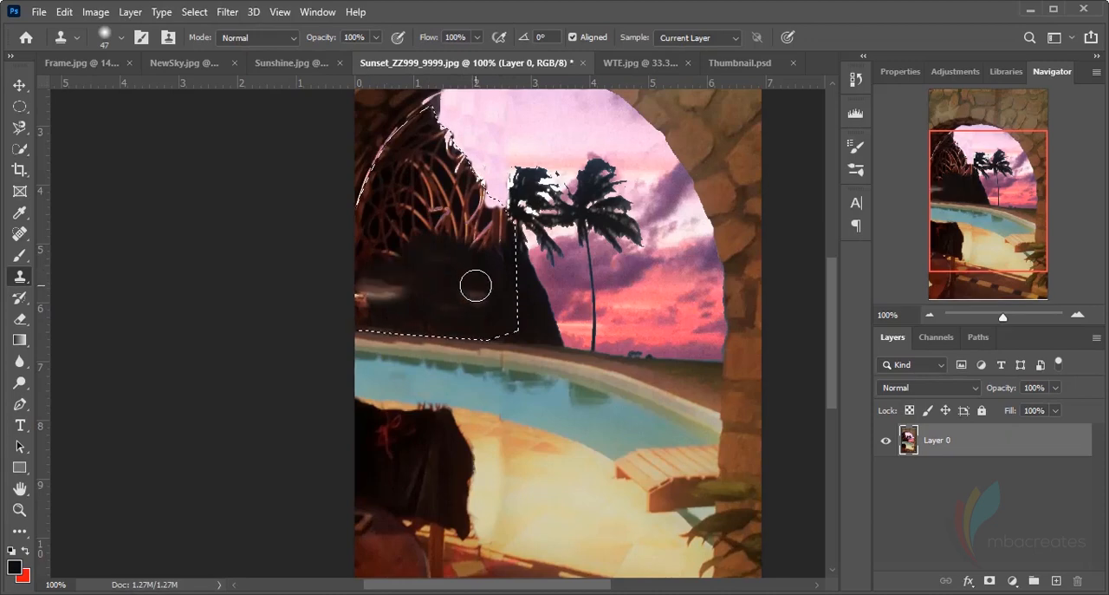
key("ctrl+z")
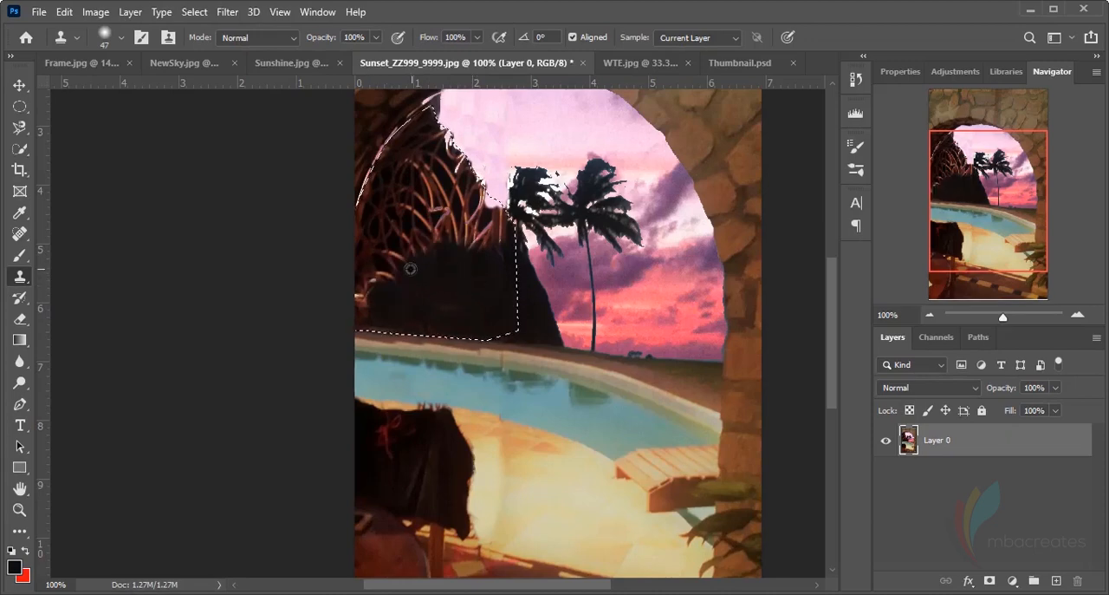
mouse_move(411, 269)
left_mouse_down()
mouse_move(384, 268)
mouse_move(356, 295)
left_mouse_up()
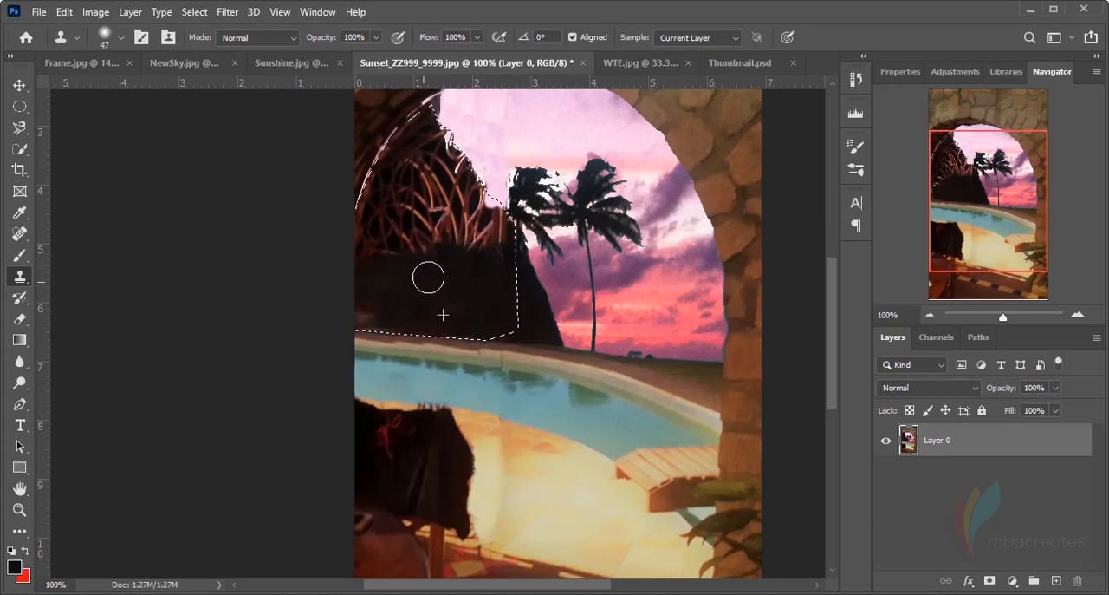
mouse_move(437, 227)
left_mouse_down()
mouse_move(396, 248)
mouse_move(434, 246)
mouse_move(425, 233)
mouse_move(392, 231)
mouse_move(367, 259)
mouse_move(388, 202)
mouse_move(394, 255)
mouse_move(495, 320)
mouse_move(377, 280)
mouse_move(420, 255)
left_mouse_up()
left_click(490, 317, "alt")
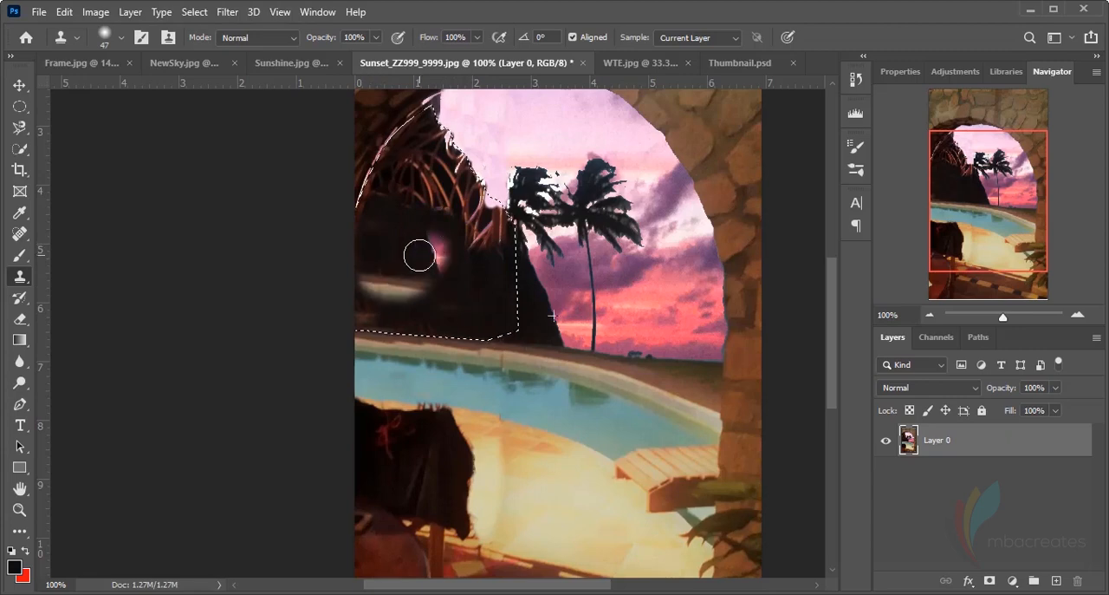
key("ctrl+z")
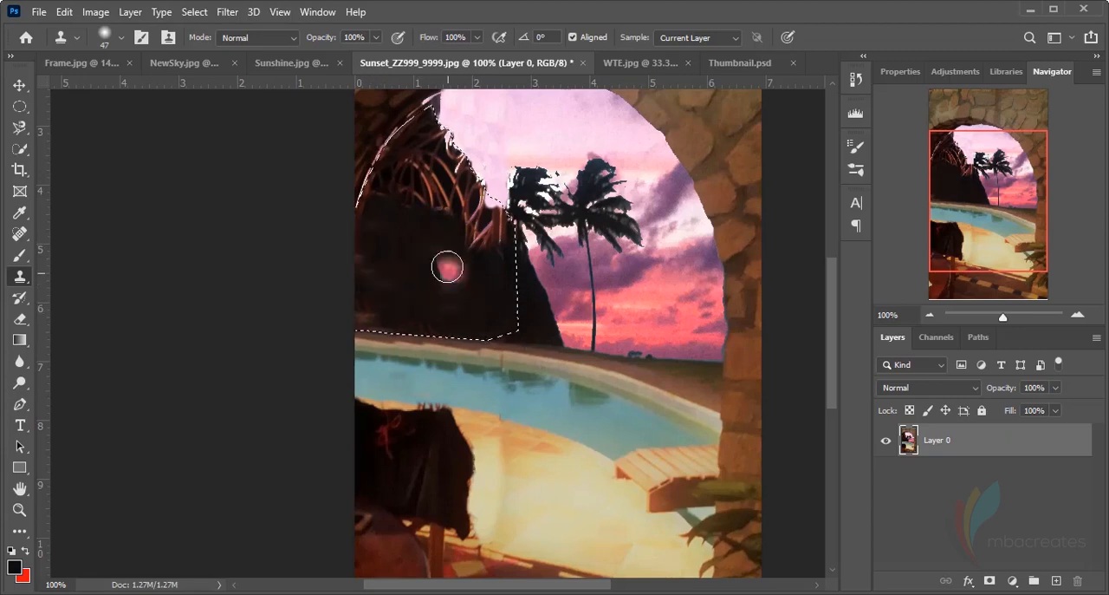
Reduce the clone brush to 28 px and clone dark hill over the remaining upper gate bars within the selection
left_click(122, 37)
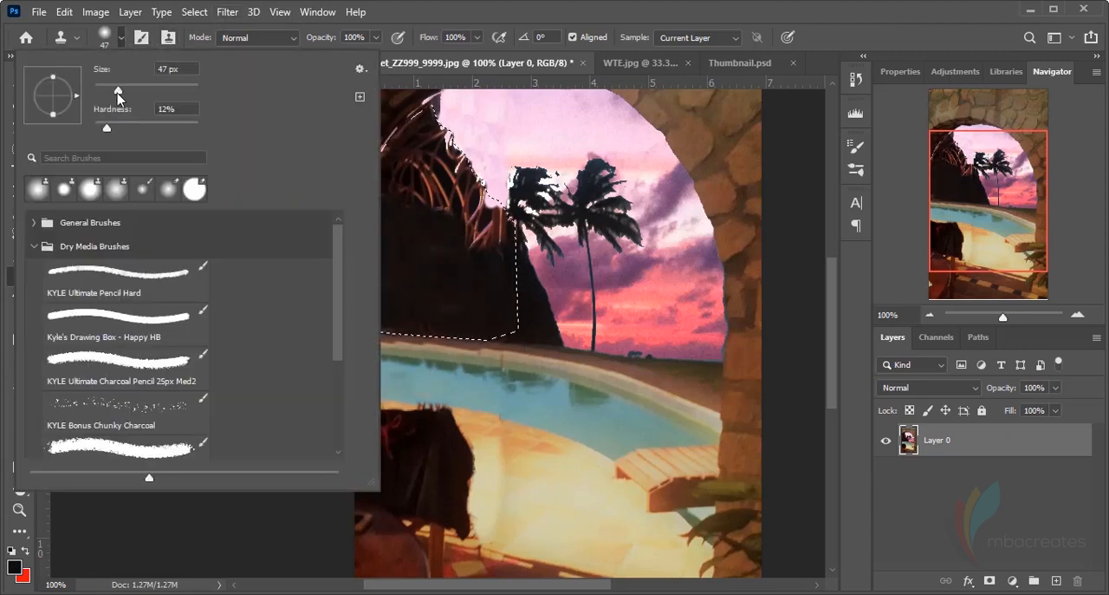
left_click_drag(118, 92, 112, 92)
key("Return")
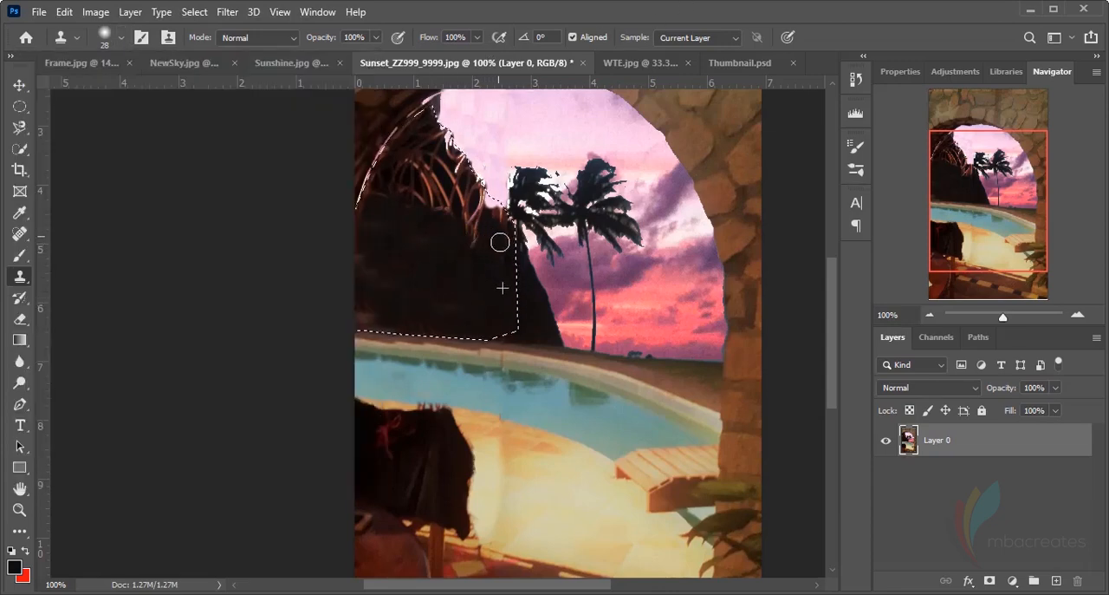
left_click_drag(474, 222, 491, 210)
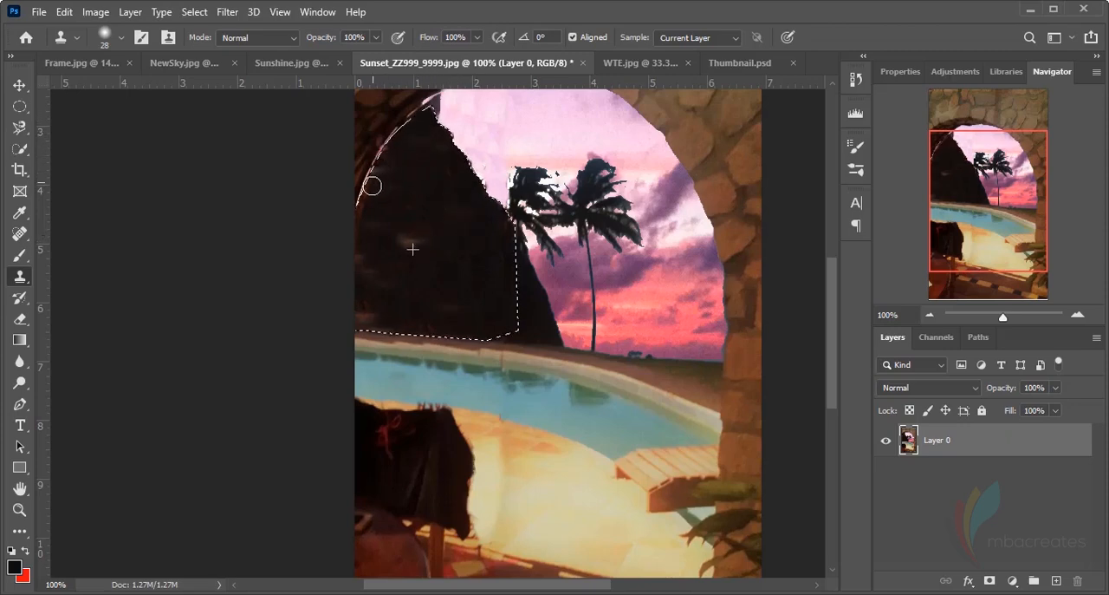
Clone dark texture over the leftover light smudges in the hill and along its base, undoing the stray bright stroke
left_click(493, 318, "alt")
left_click_drag(431, 240, 437, 229)
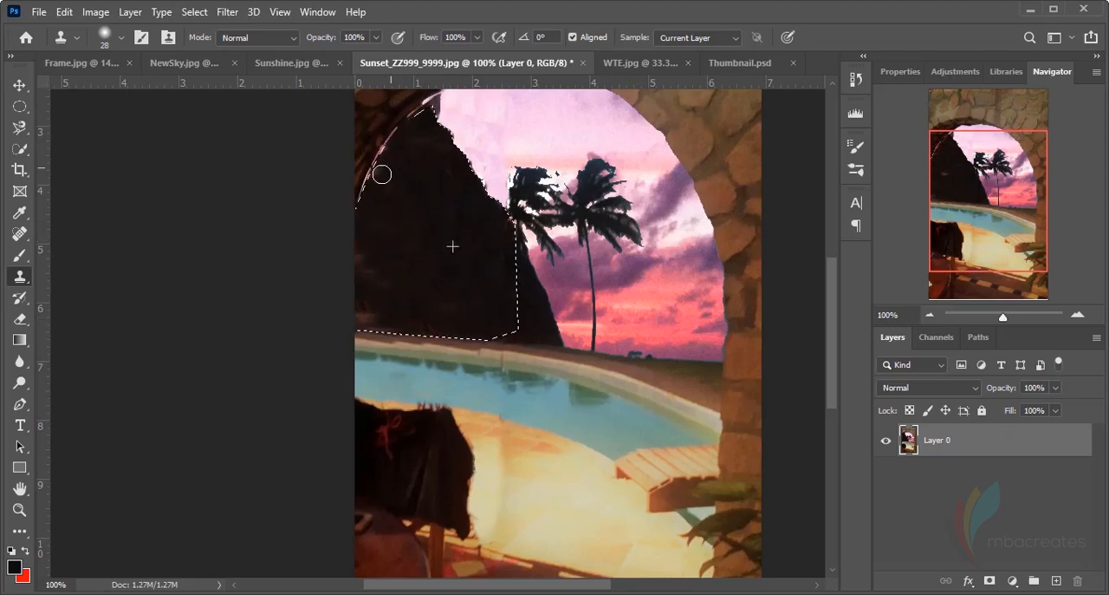
left_click_drag(365, 265, 365, 243)
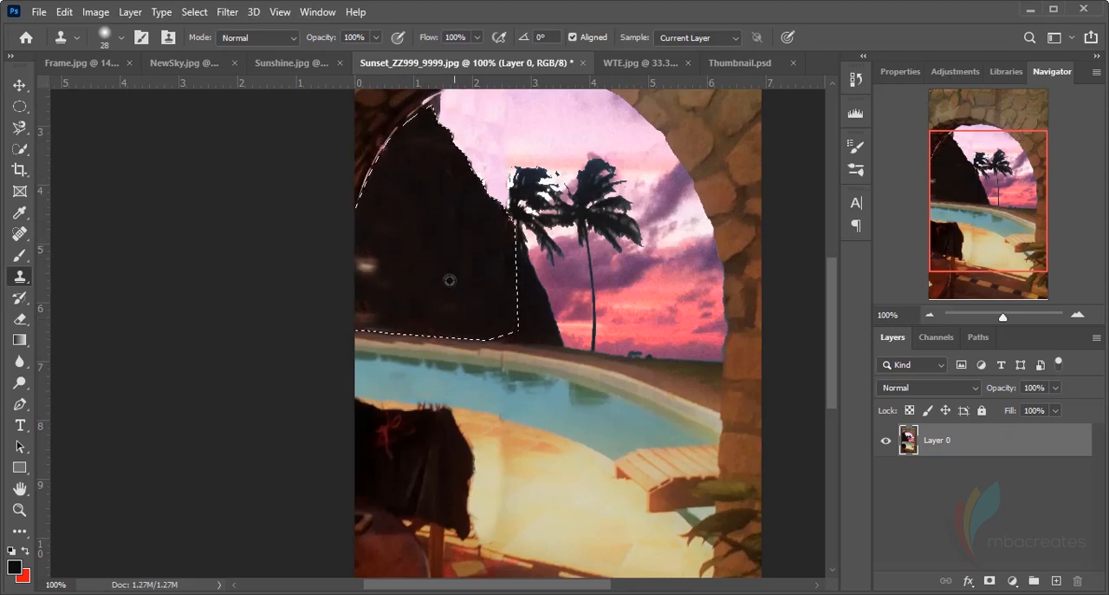
mouse_move(449, 280)
left_mouse_down()
mouse_move(428, 294)
mouse_move(365, 260)
mouse_move(384, 287)
left_mouse_up()
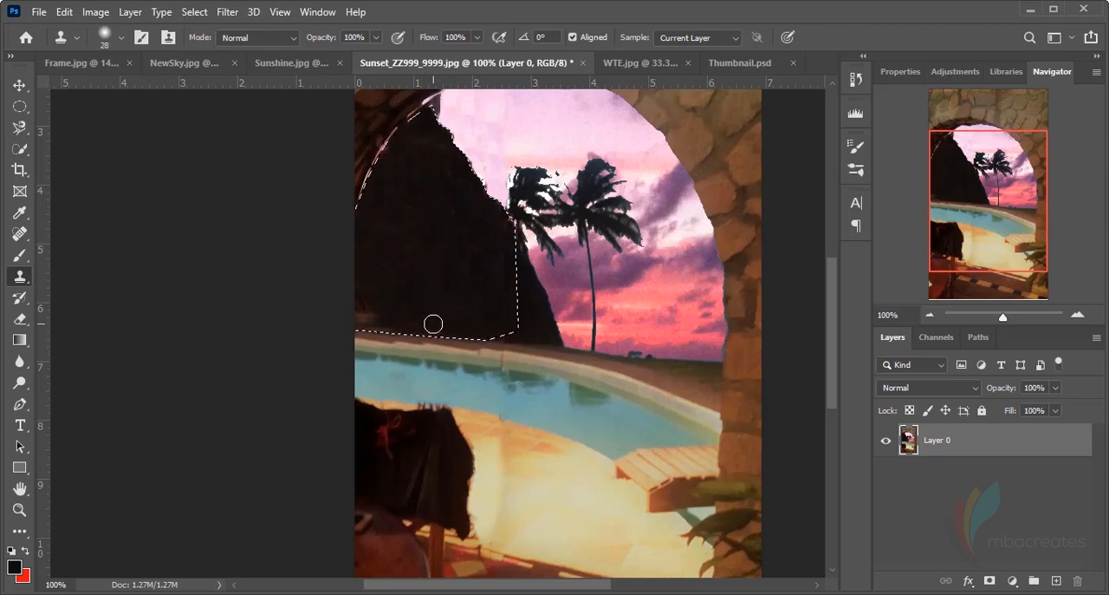
left_click_drag(452, 301, 457, 323)
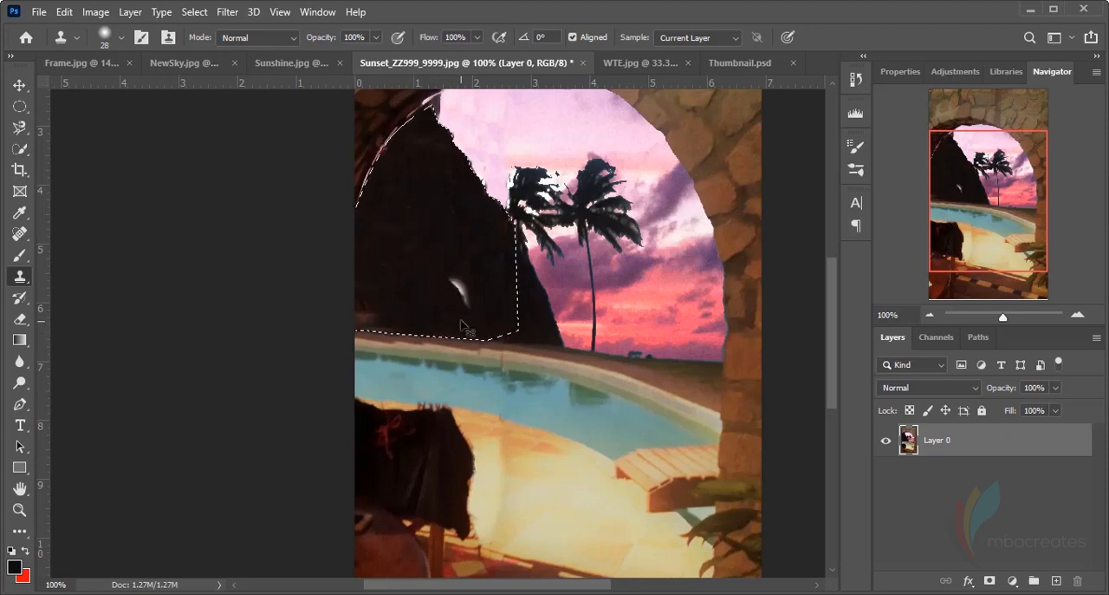
key("ctrl+z")
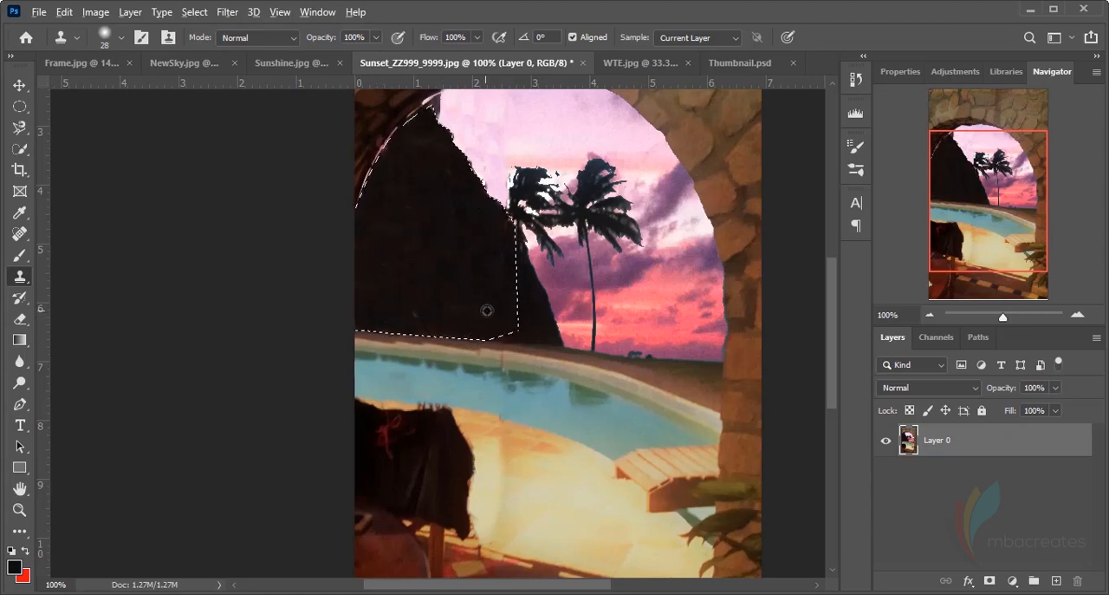
mouse_move(415, 302)
left_mouse_down()
mouse_move(412, 292)
mouse_move(423, 291)
left_mouse_up()
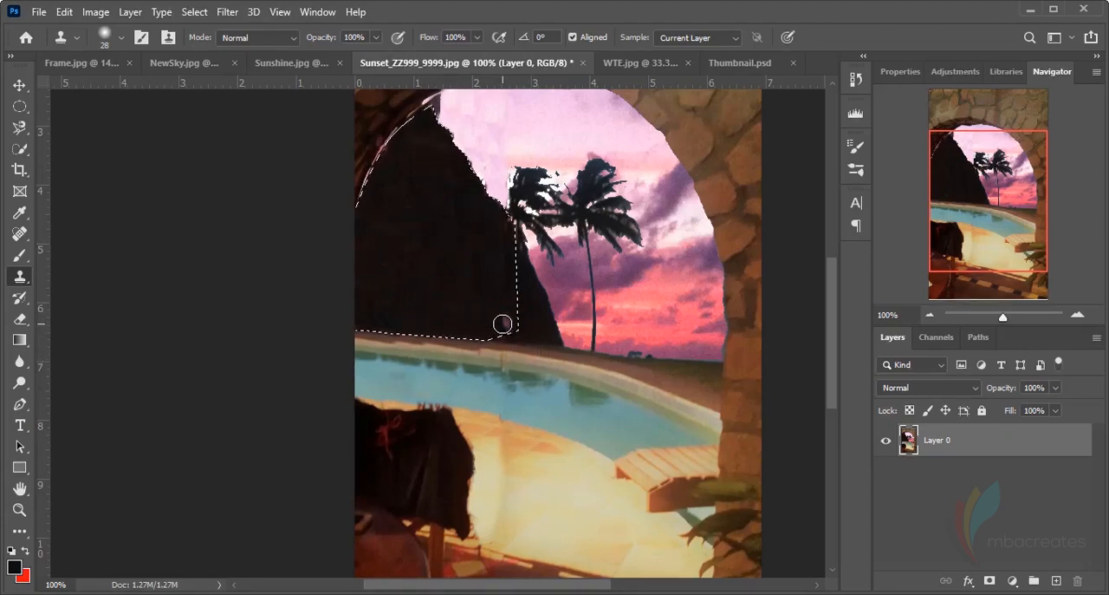
Deselect the area around the cloned hill
key("ctrl+d")
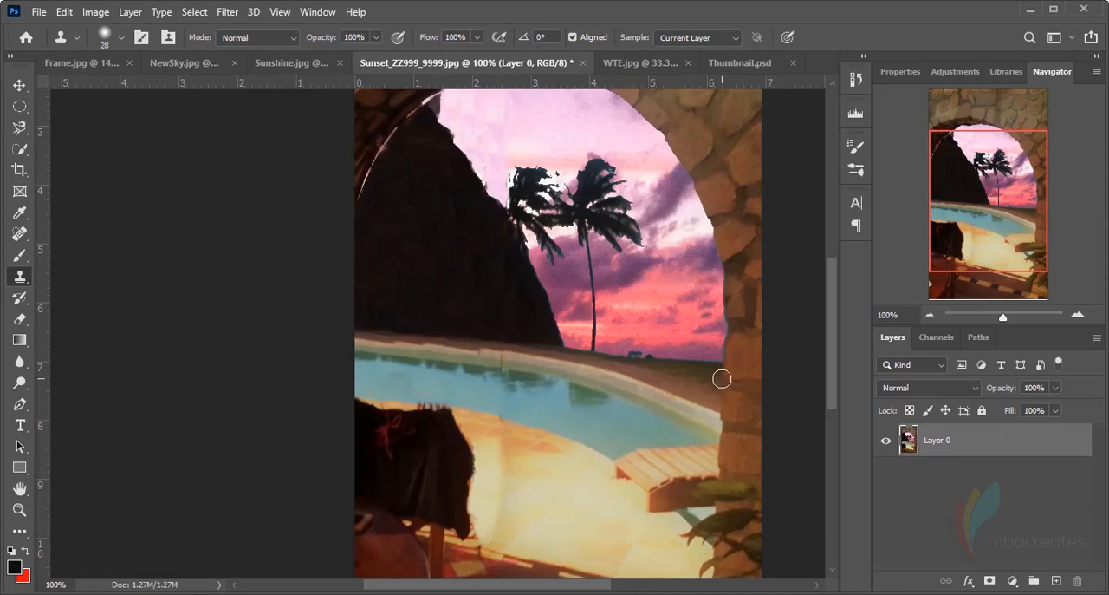
scroll(637, 310, "up", 1)
scroll(638, 309, "up", 4)
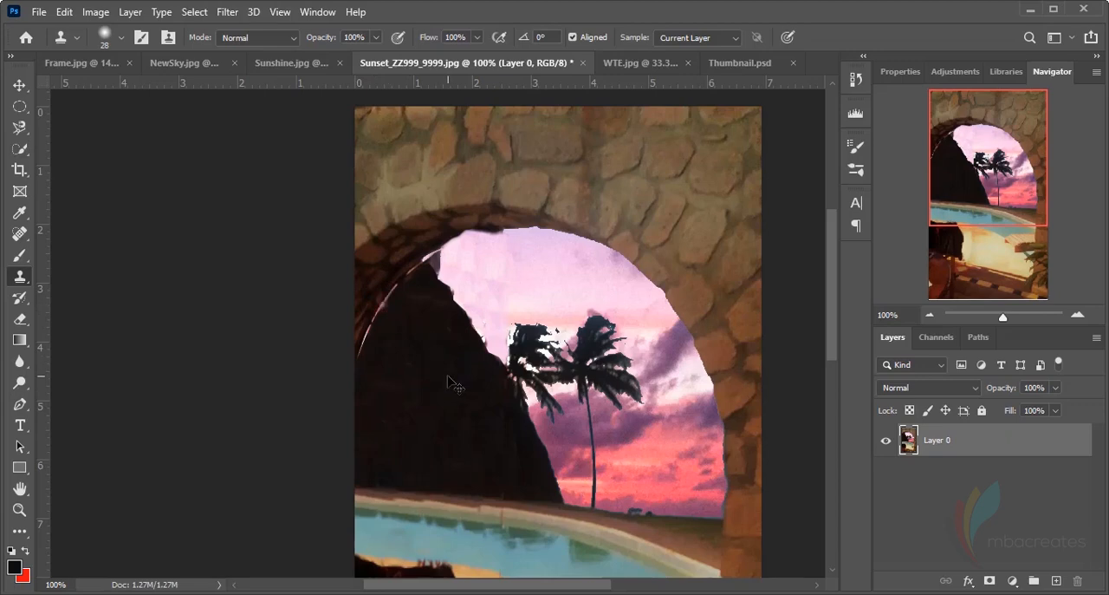
key("ctrl+z")
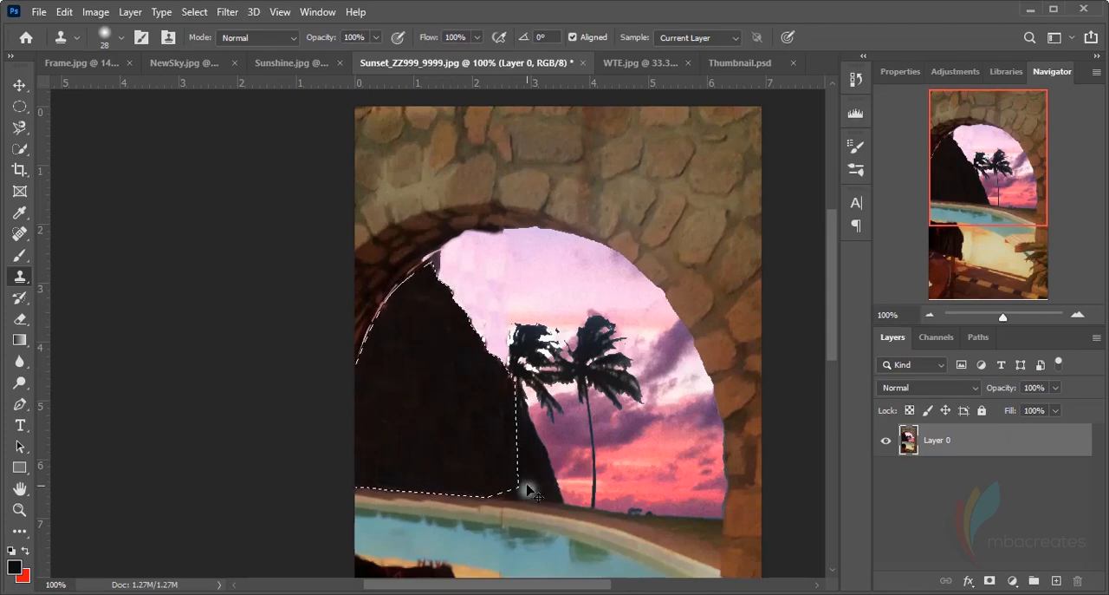
key("ctrl+d")
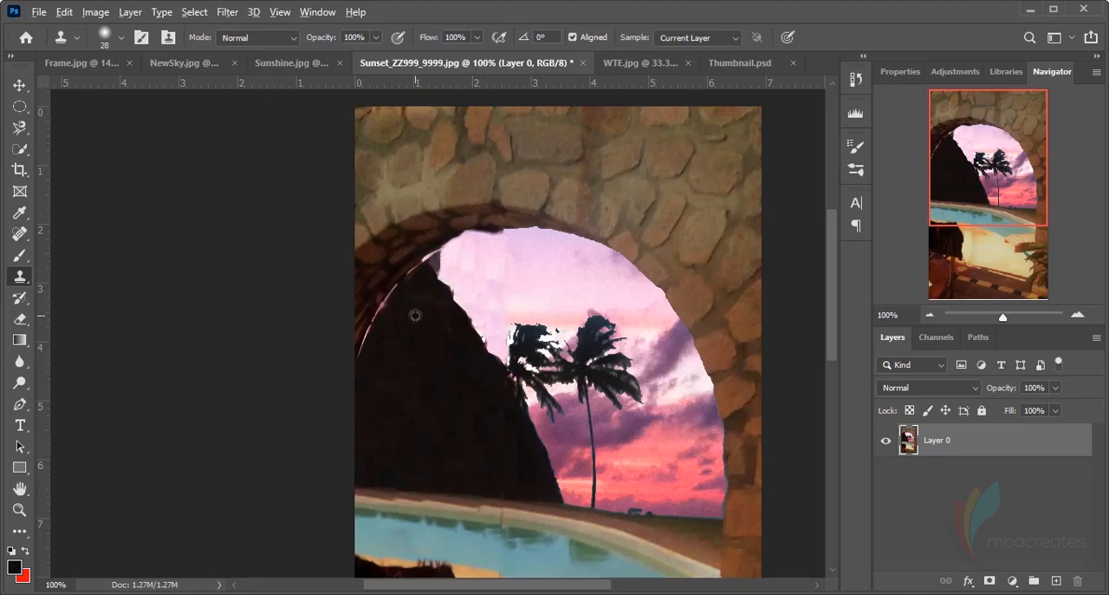
Try a clone stroke across the middle of the dark hill and undo it
mouse_move(414, 376)
left_mouse_down()
mouse_move(439, 359)
mouse_move(449, 374)
left_mouse_up()
key("ctrl+z")
scroll(535, 373, "down", 1)
scroll(535, 372, "down", 2)
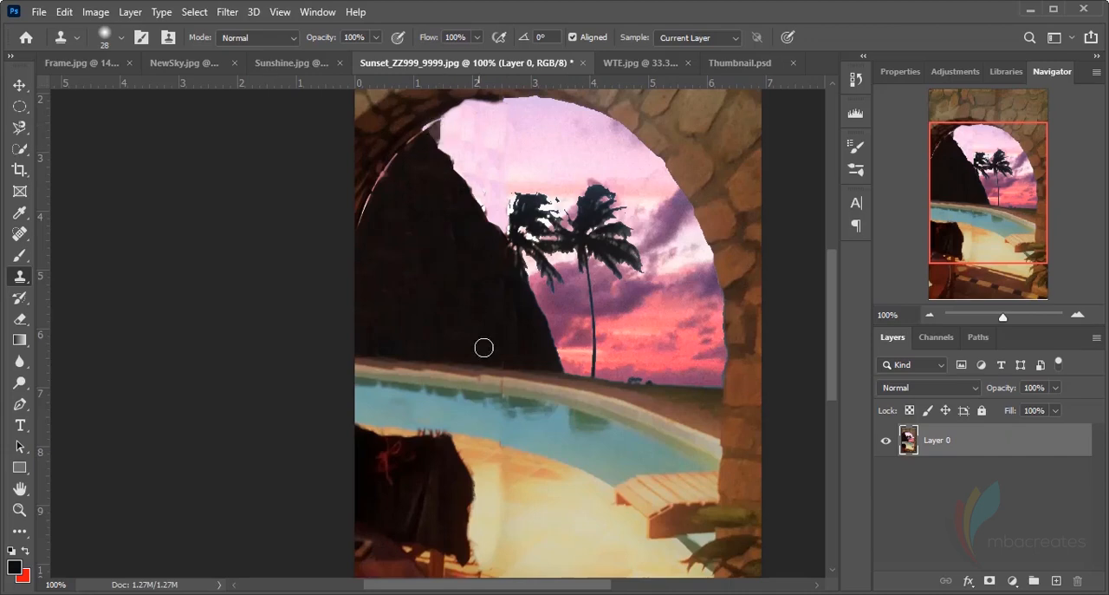
scroll(505, 476, "down", 5)
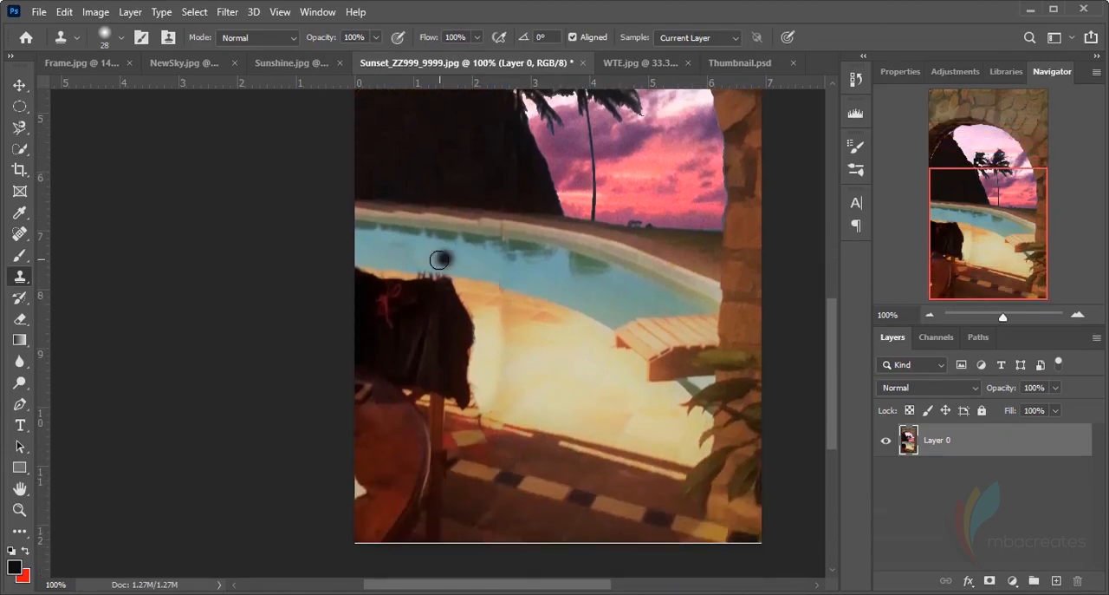
scroll(508, 260, "up", 7)
scroll(503, 274, "up", 1)
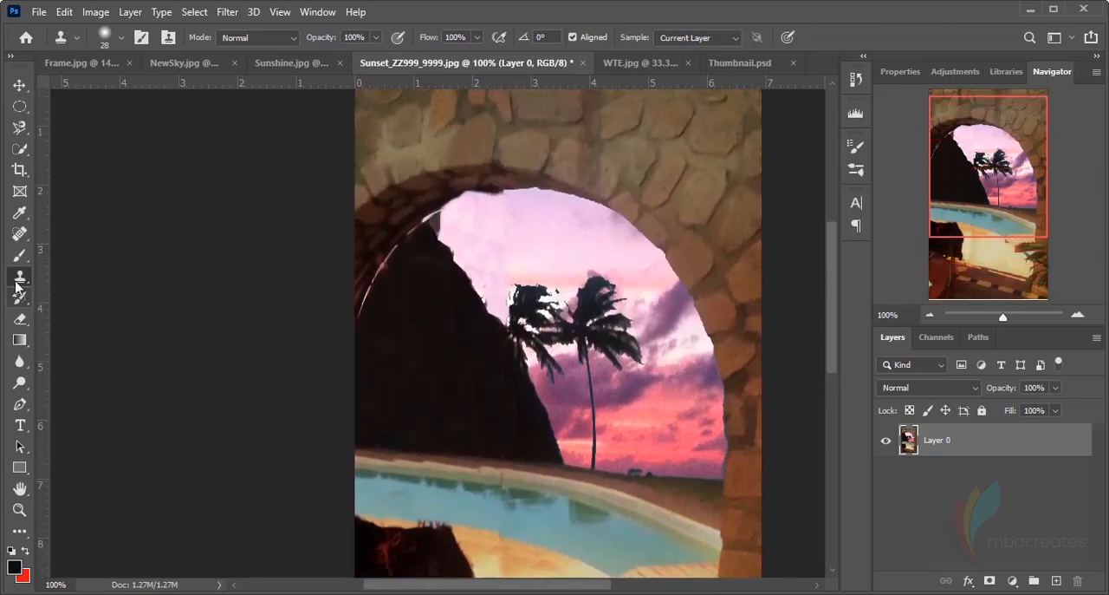
Heal the uneven patches across the middle of the dark hill using the Spot Healing Brush at 46 px and 9% hardness
left_click(19, 234)
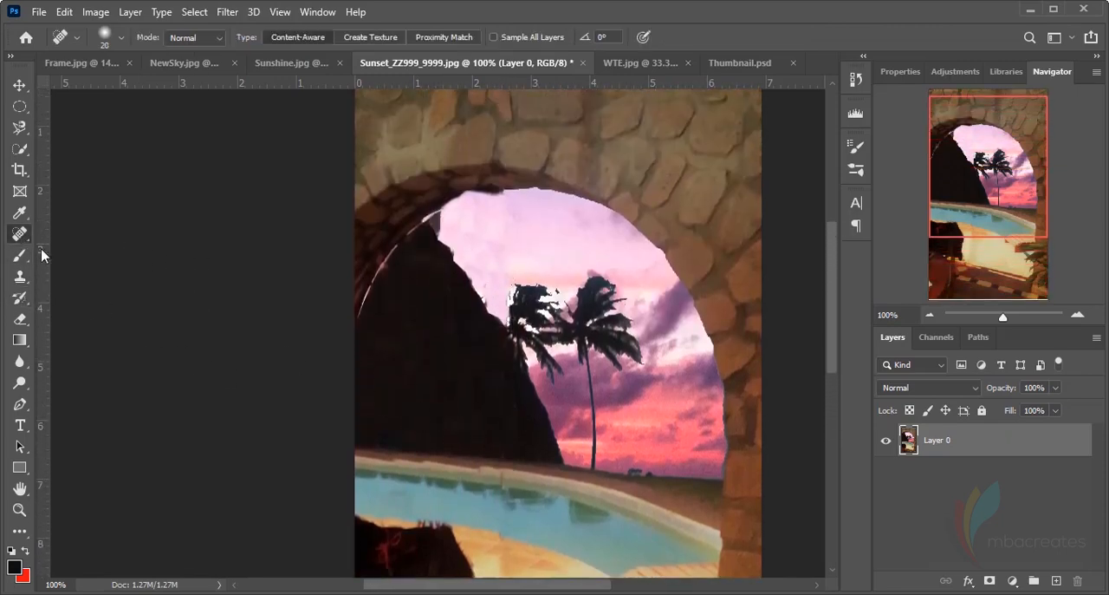
left_click(121, 37)
left_click_drag(48, 84, 65, 84)
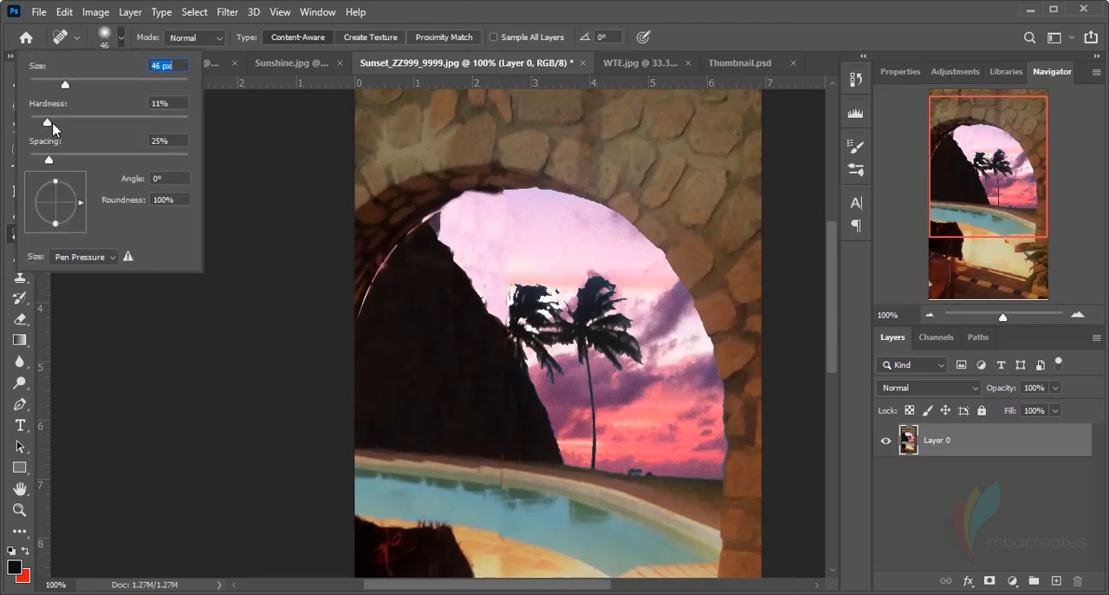
left_click_drag(46, 124, 44, 124)
left_click(533, 4)
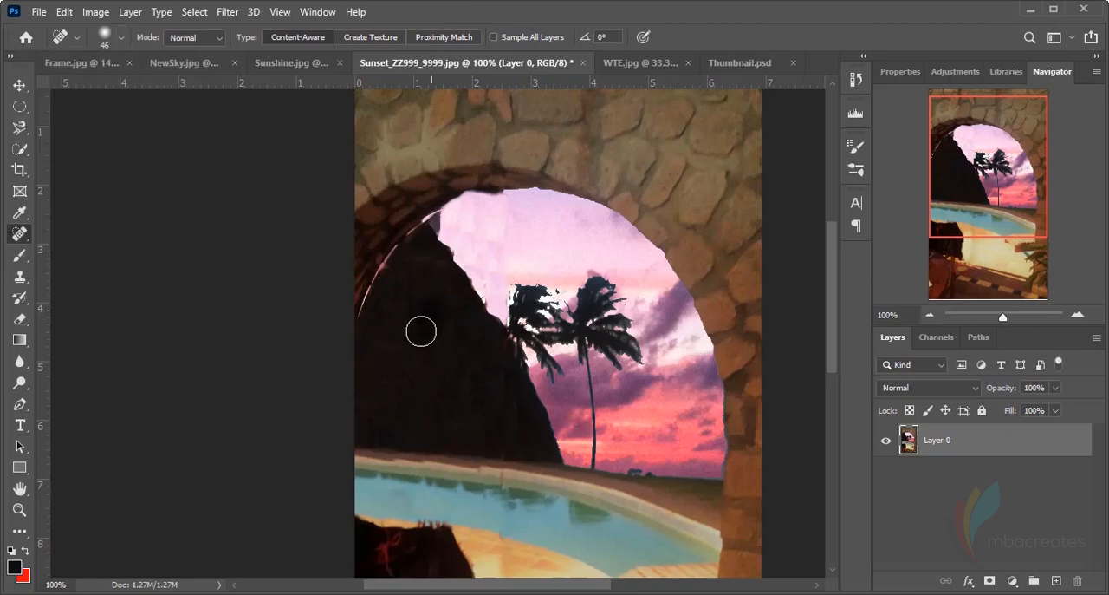
left_click_drag(421, 330, 398, 357)
mouse_move(467, 361)
left_mouse_down()
mouse_move(402, 377)
mouse_move(440, 364)
left_mouse_up()
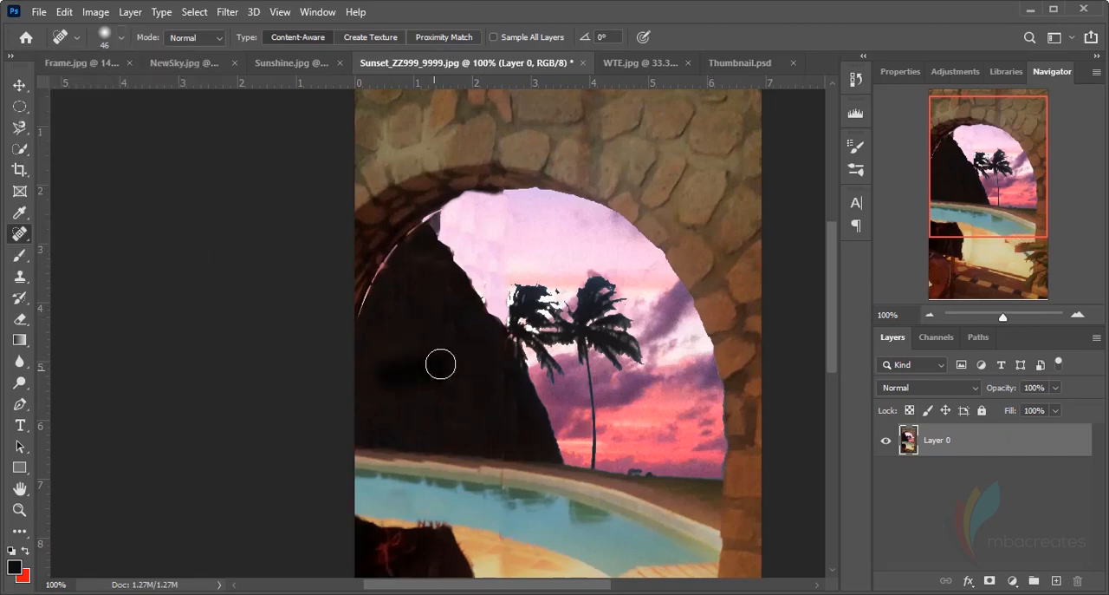
mouse_move(433, 310)
left_mouse_down()
mouse_move(476, 380)
mouse_move(448, 293)
mouse_move(383, 359)
mouse_move(382, 380)
left_mouse_up()
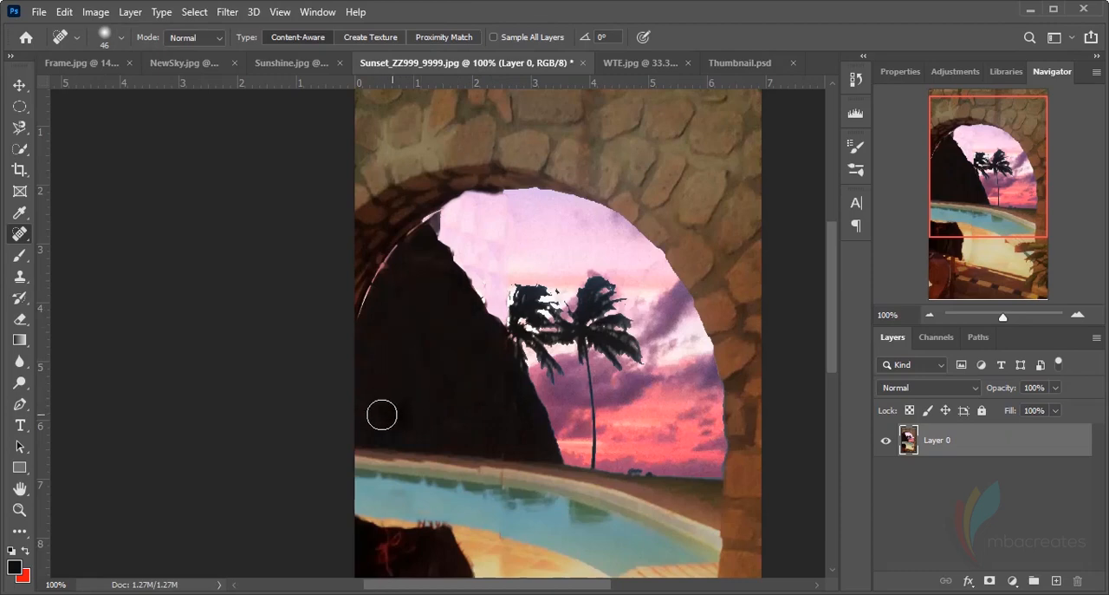
Blend the remaining streaks along the base, sides and centre of the dark hill with the Spot Healing Brush
mouse_move(481, 430)
left_mouse_down()
mouse_move(508, 442)
mouse_move(500, 416)
mouse_move(503, 425)
left_mouse_up()
left_click_drag(479, 374, 481, 425)
mouse_move(374, 351)
left_mouse_down()
mouse_move(414, 321)
mouse_move(382, 365)
left_mouse_up()
left_click_drag(497, 442, 389, 406)
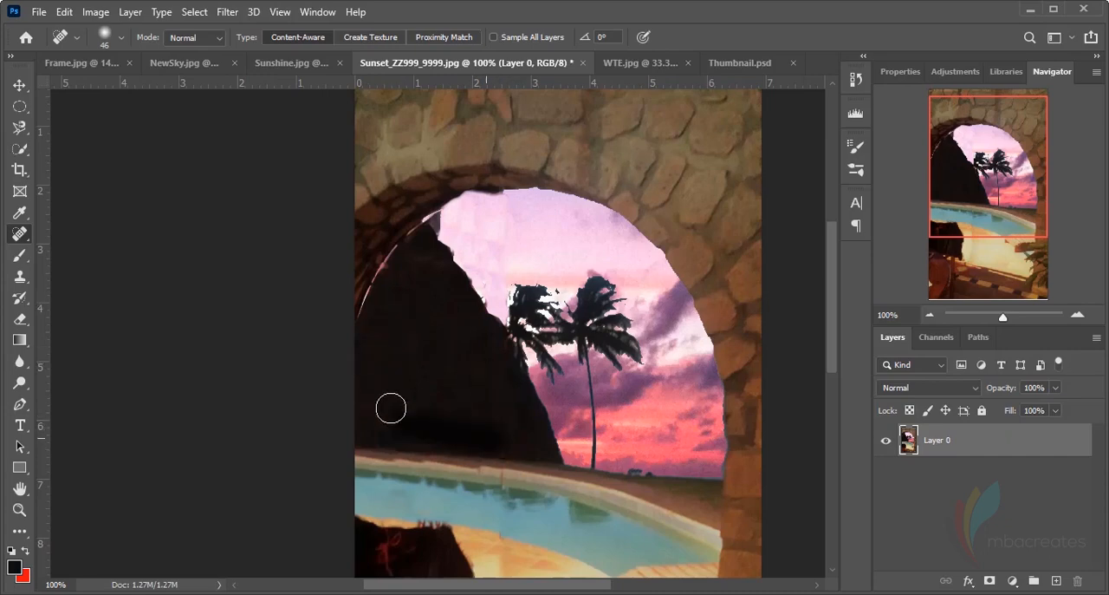
left_click_drag(440, 313, 456, 340)
left_click_drag(456, 405, 418, 409)
left_click_drag(433, 322, 417, 347)
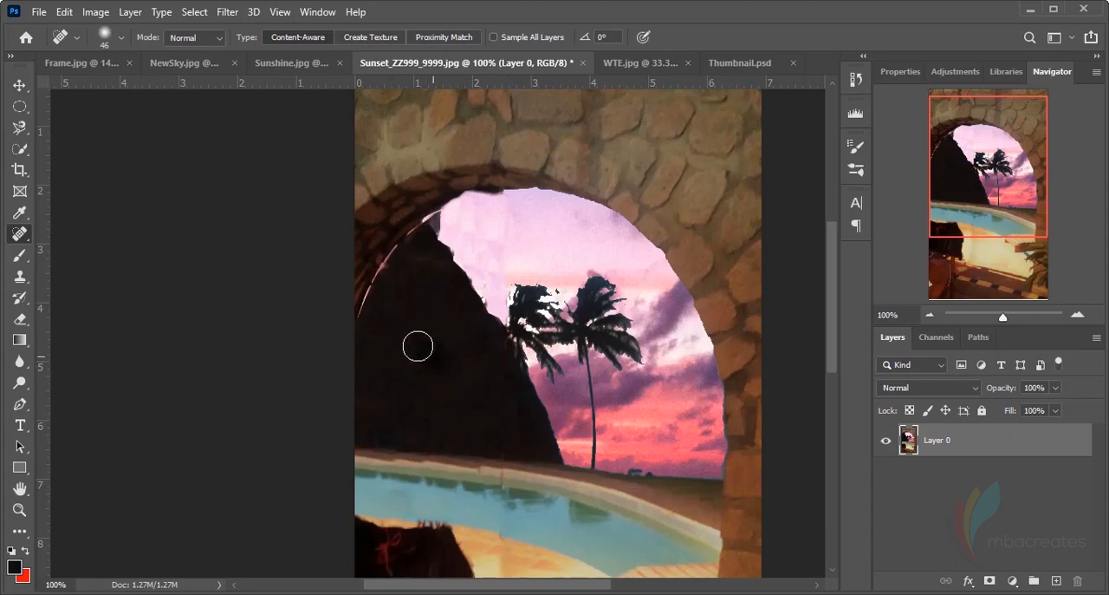
left_click(385, 419)
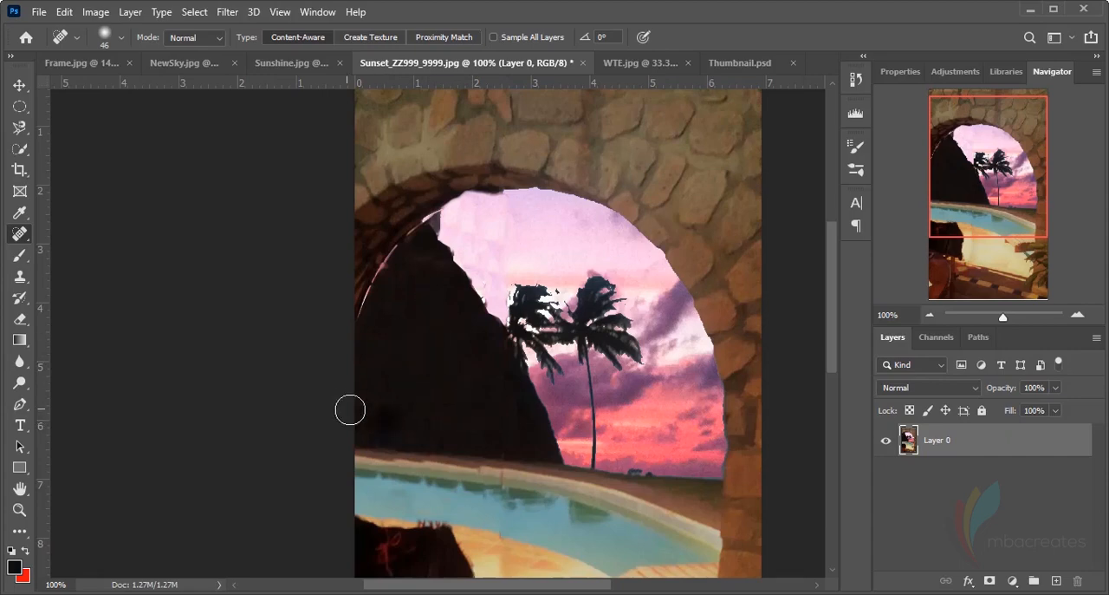
Reduce the healing brush to 18 px with 28% hardness and heal the edge around the hill's peak
left_click(120, 40)
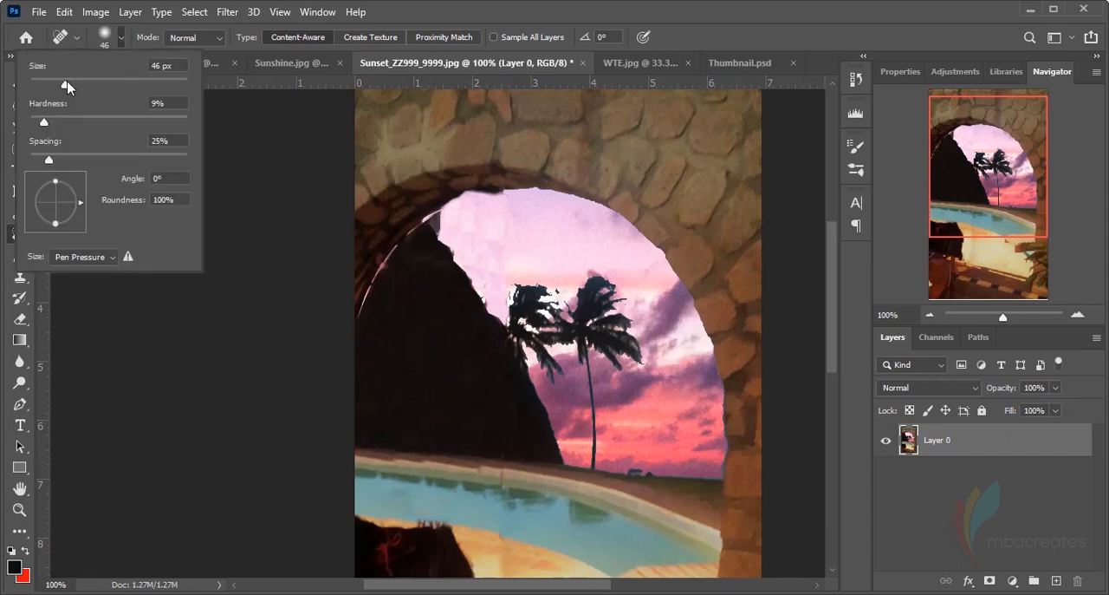
mouse_move(66, 87)
left_mouse_down()
mouse_move(49, 91)
mouse_move(76, 129)
left_mouse_up()
left_click_drag(442, 232, 437, 213)
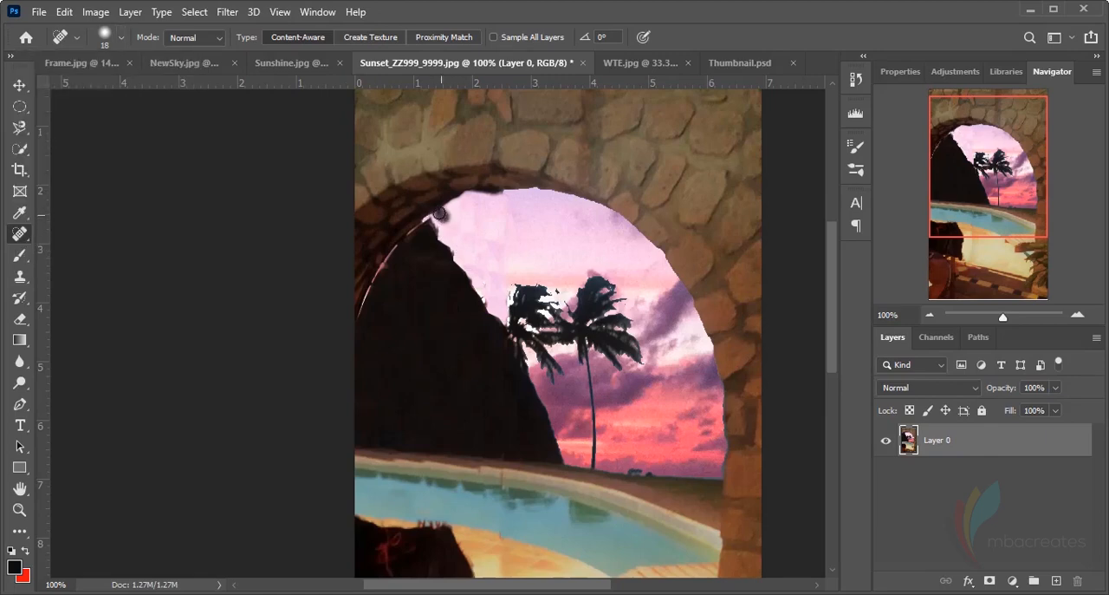
left_click(445, 236)
left_click(441, 232)
Raise the healing brush hardness and heal away the fringe spikes along the upper edge of the dark cloth on the chair
scroll(492, 260, "down", 5)
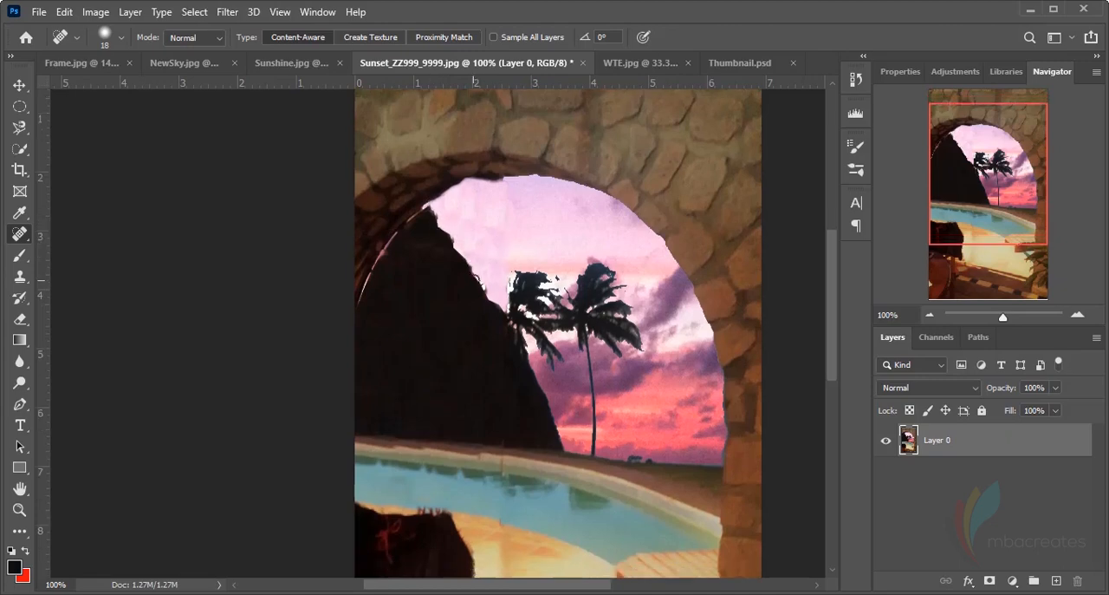
scroll(470, 274, "down", 2)
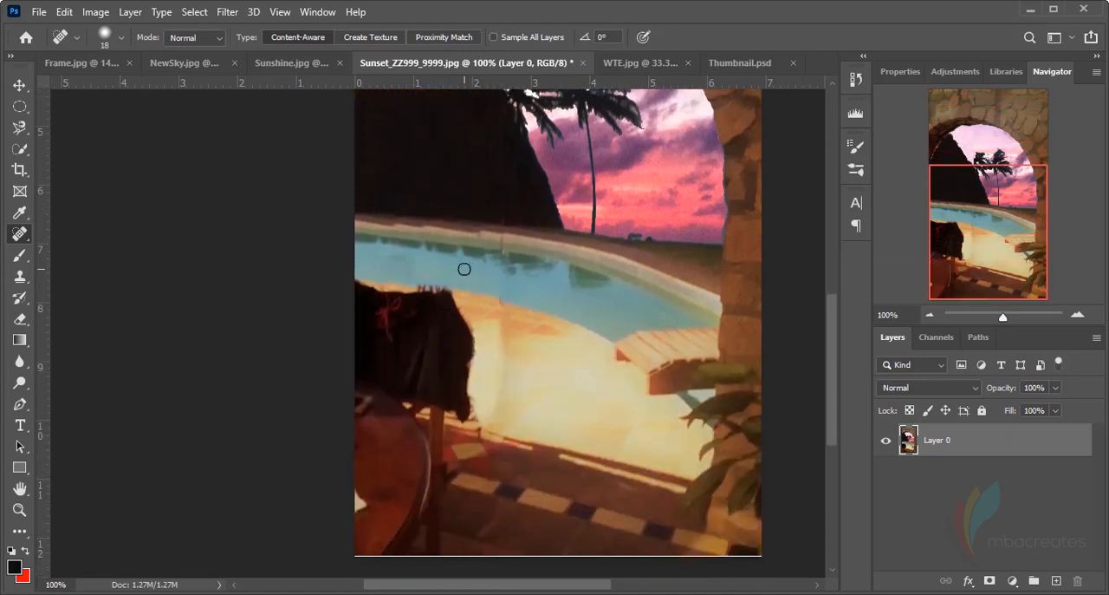
key("ctrl+plus")
key("ctrl+plus")
key("ctrl+plus")
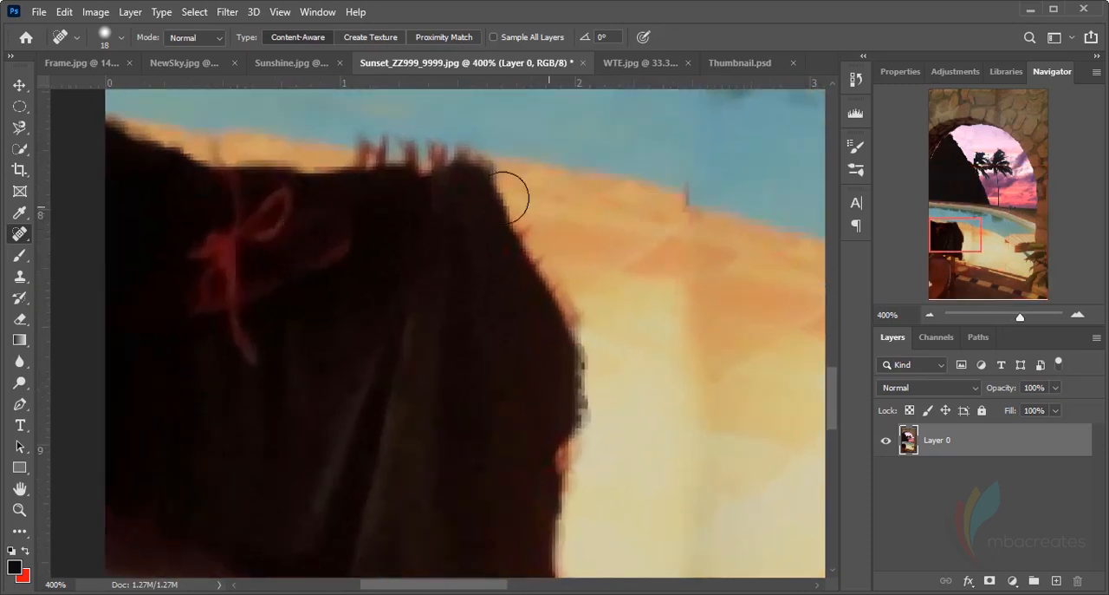
left_click(122, 38)
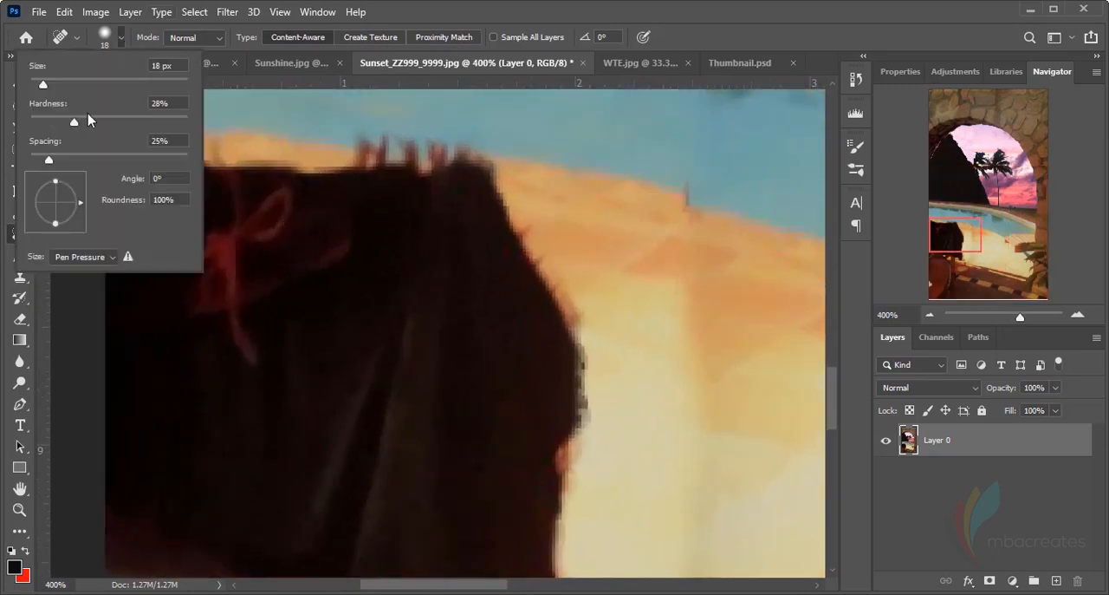
left_click_drag(78, 121, 96, 122)
left_click(698, 6)
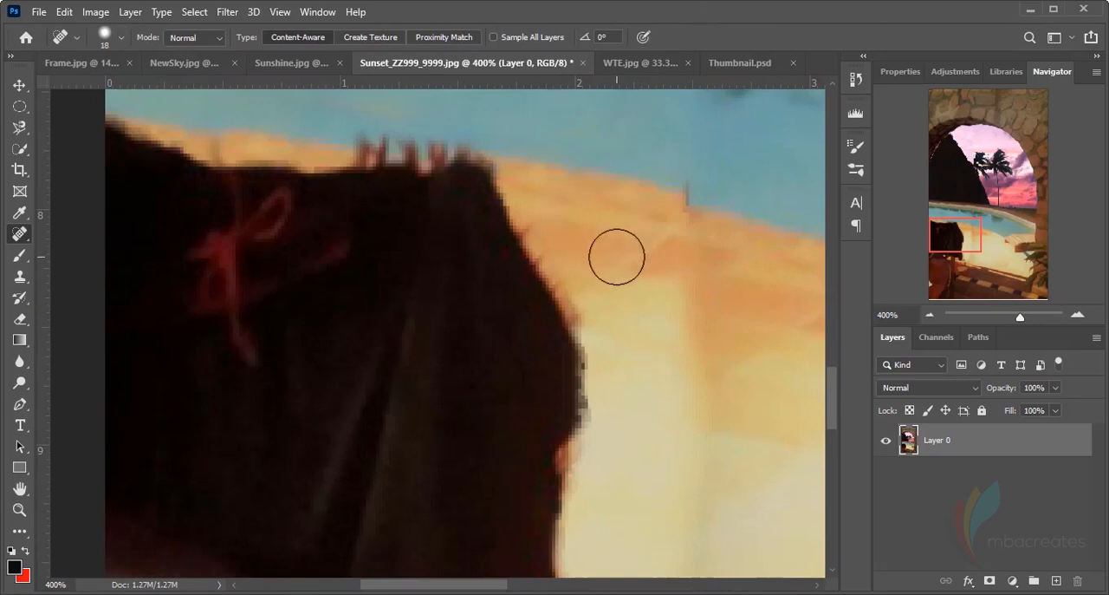
mouse_move(302, 115)
left_mouse_down()
mouse_move(352, 132)
mouse_move(460, 129)
mouse_move(353, 130)
left_mouse_up()
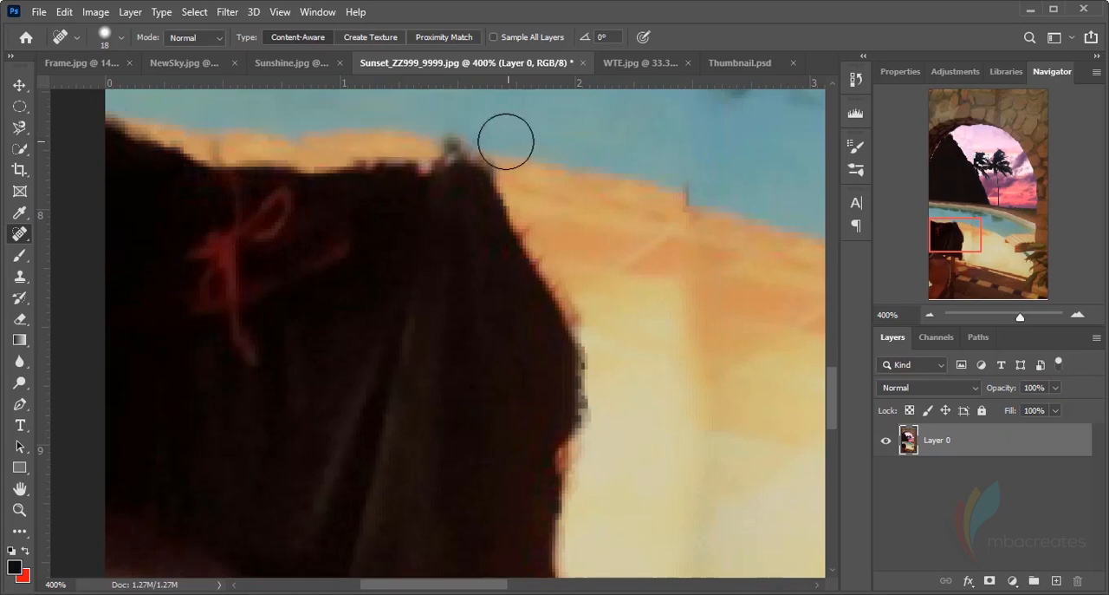
left_click(455, 125)
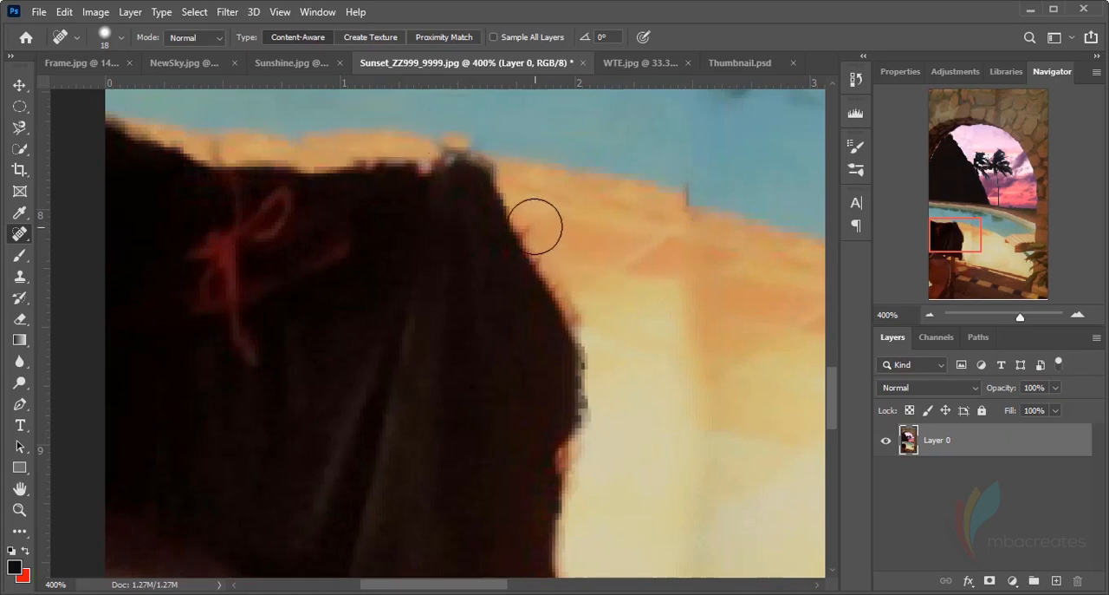
Smooth the frayed outer edge of the dark cloth down to its lower tip with the Spot Healing Brush
mouse_move(540, 228)
left_mouse_down()
mouse_move(542, 217)
mouse_move(592, 316)
left_mouse_up()
scroll(639, 314, "down", 2)
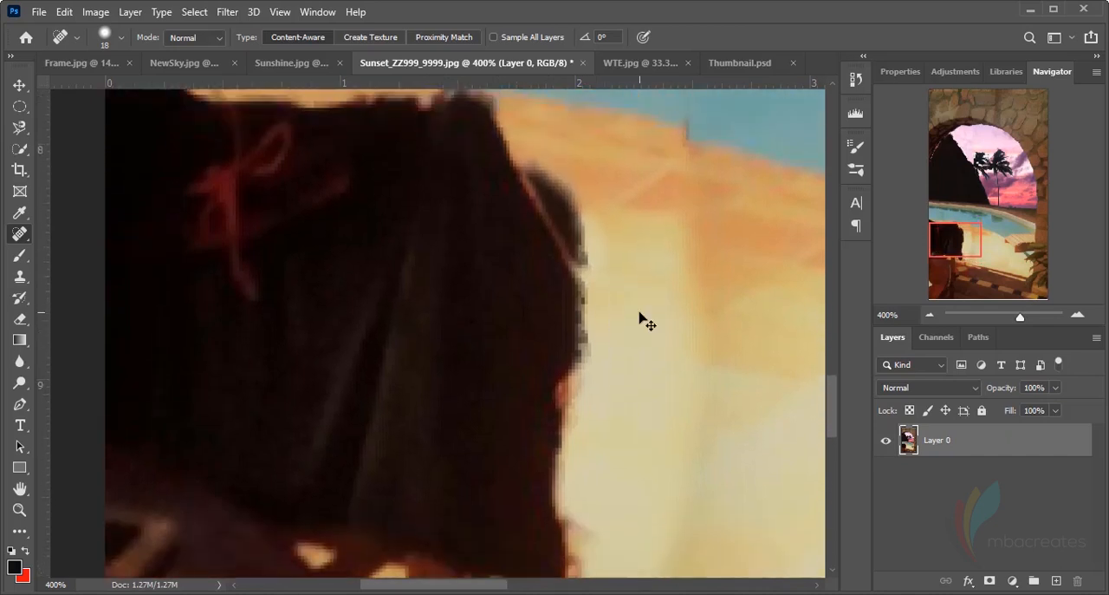
scroll(664, 310, "up", 1)
scroll(665, 311, "down", 4)
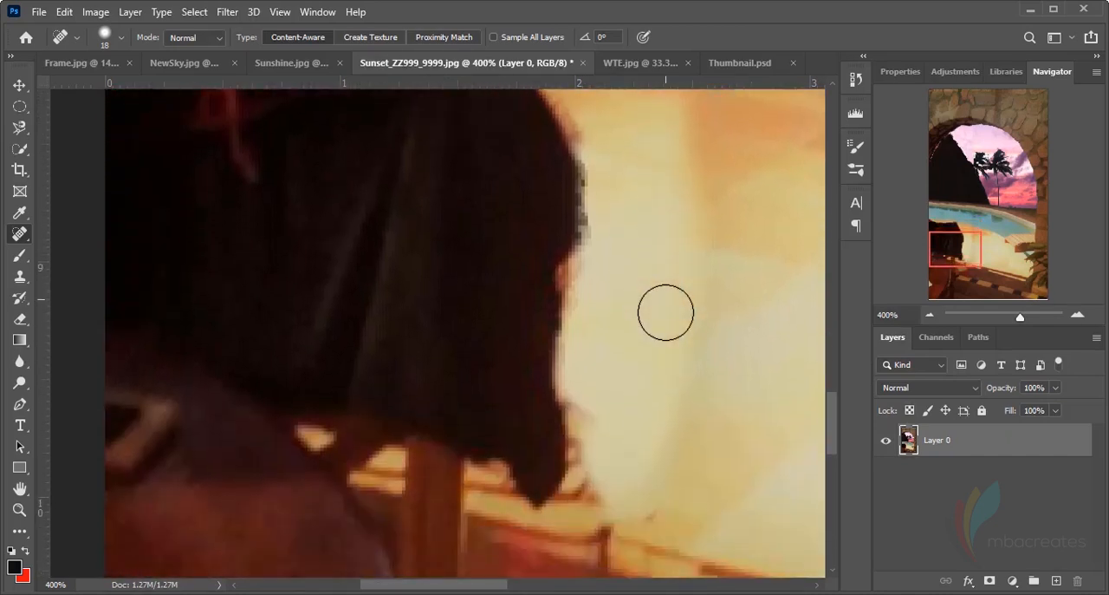
scroll(666, 312, "down", 4)
scroll(643, 369, "up", 1)
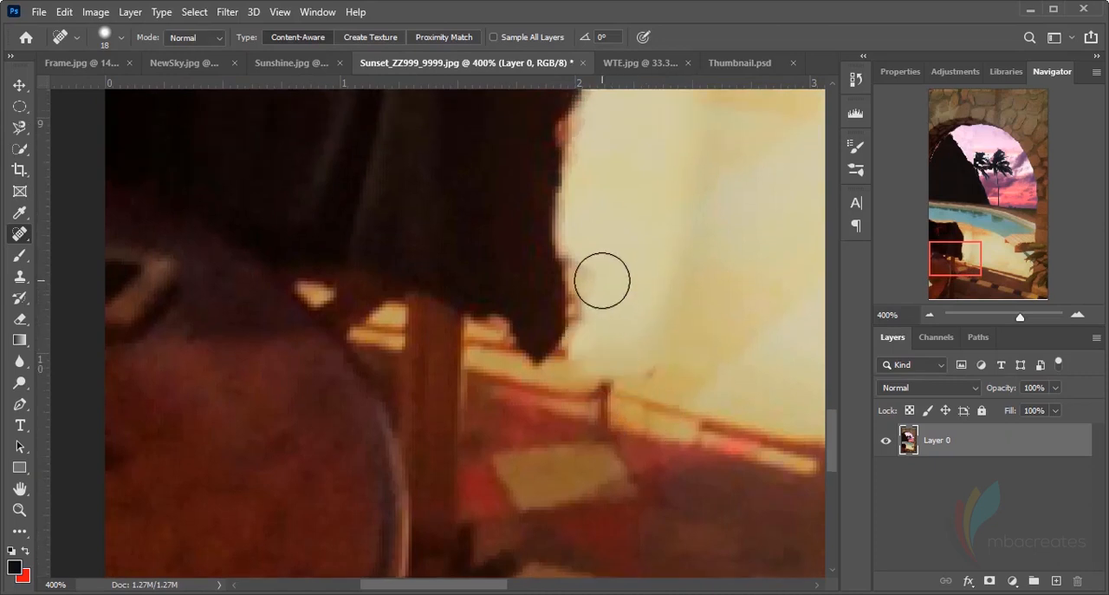
mouse_move(598, 275)
left_mouse_down()
mouse_move(624, 358)
mouse_move(584, 364)
left_mouse_up()
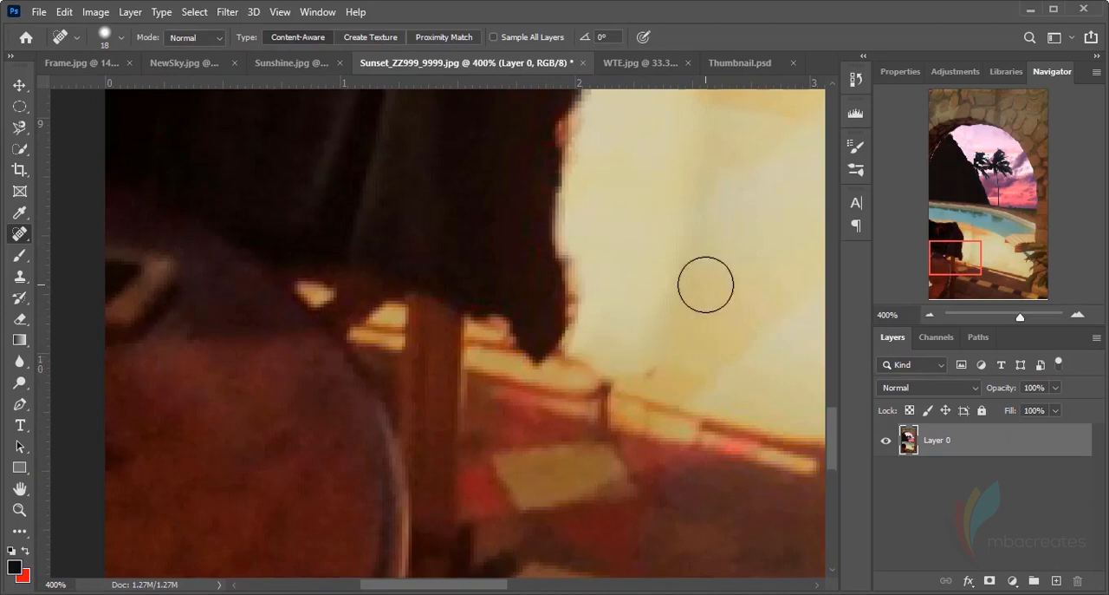
scroll(693, 308, "up", 3)
left_click_drag(597, 323, 591, 370)
Heal the thin bright line between the dark hill and the inner edge of the stone arch, up to the hill's peak
scroll(677, 333, "up", 2)
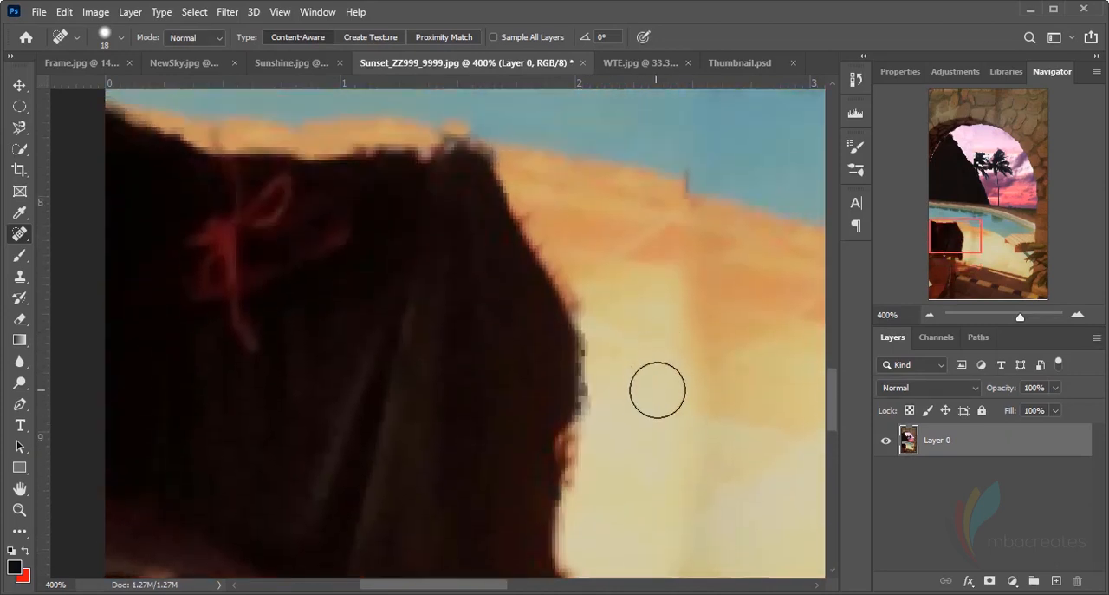
scroll(621, 364, "up", 7)
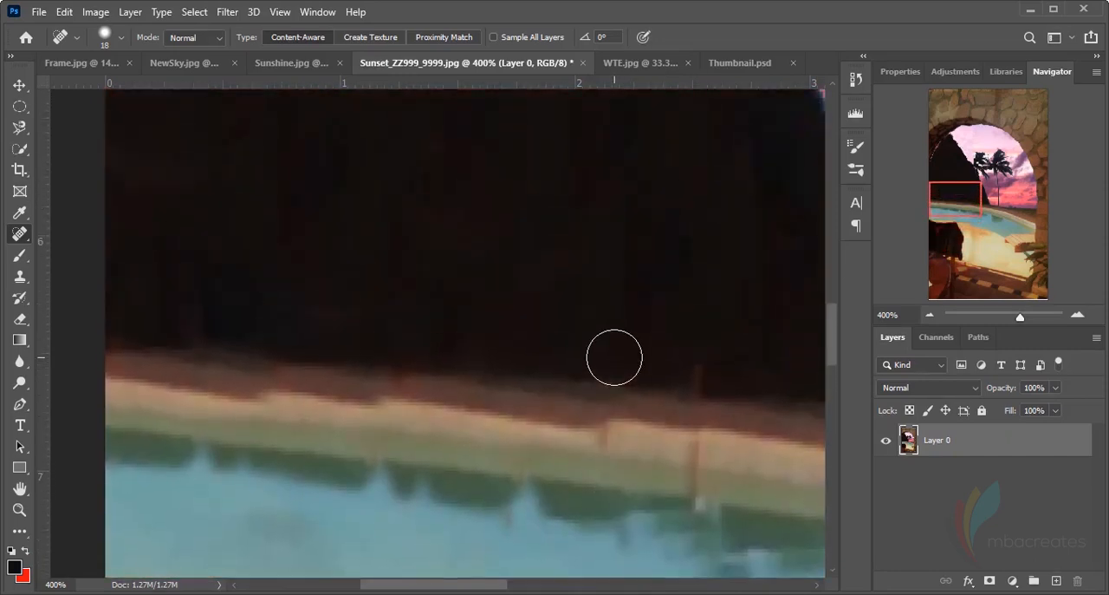
key("ctrl+0")
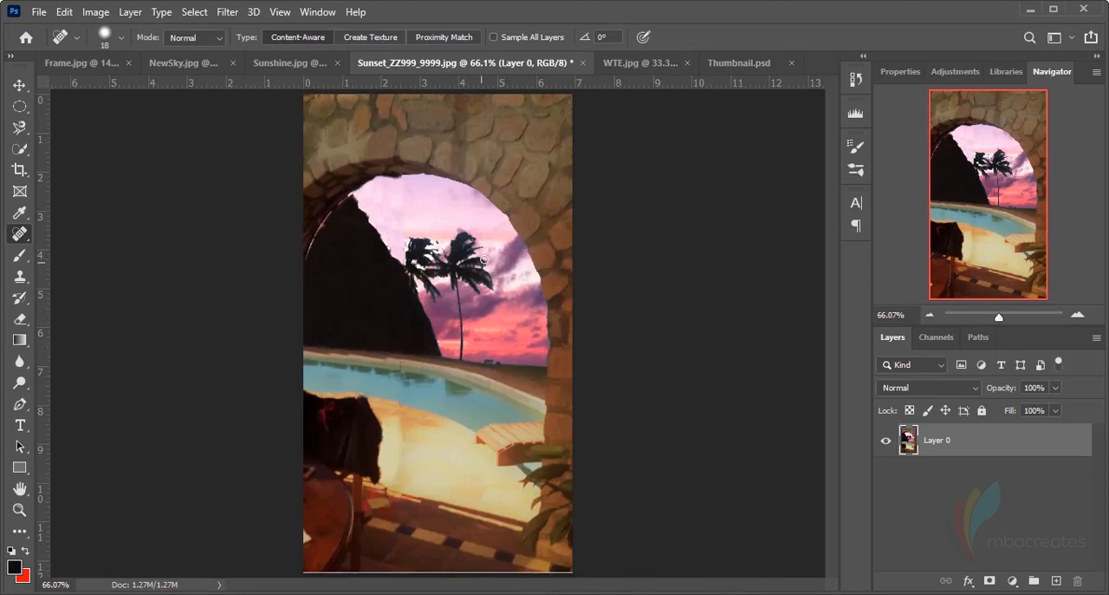
scroll(483, 258, "up", 3)
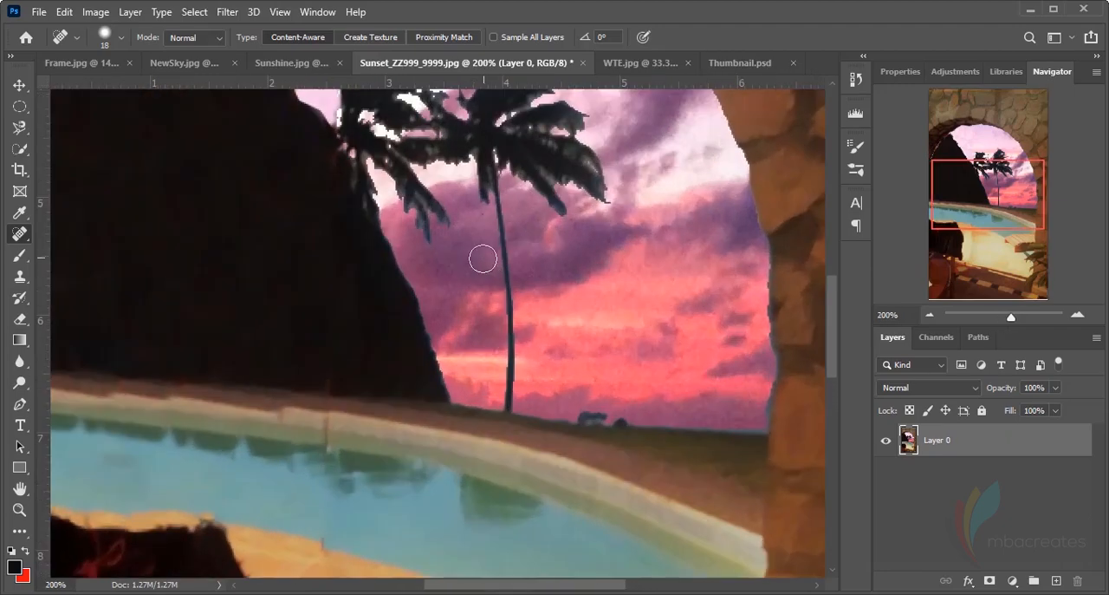
left_click_drag(537, 587, 457, 570)
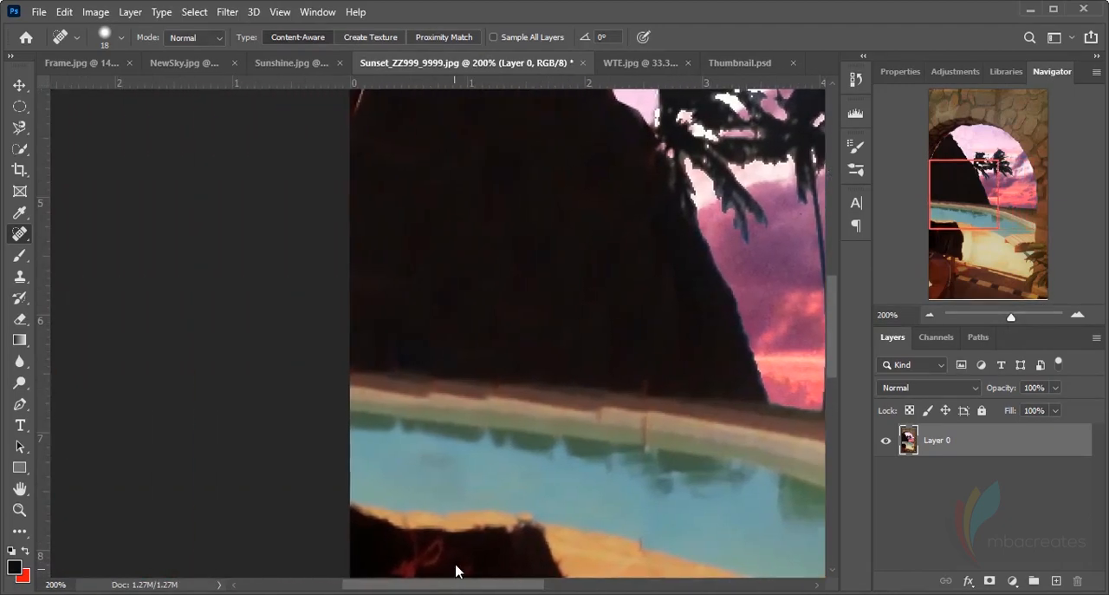
scroll(438, 367, "up", 5)
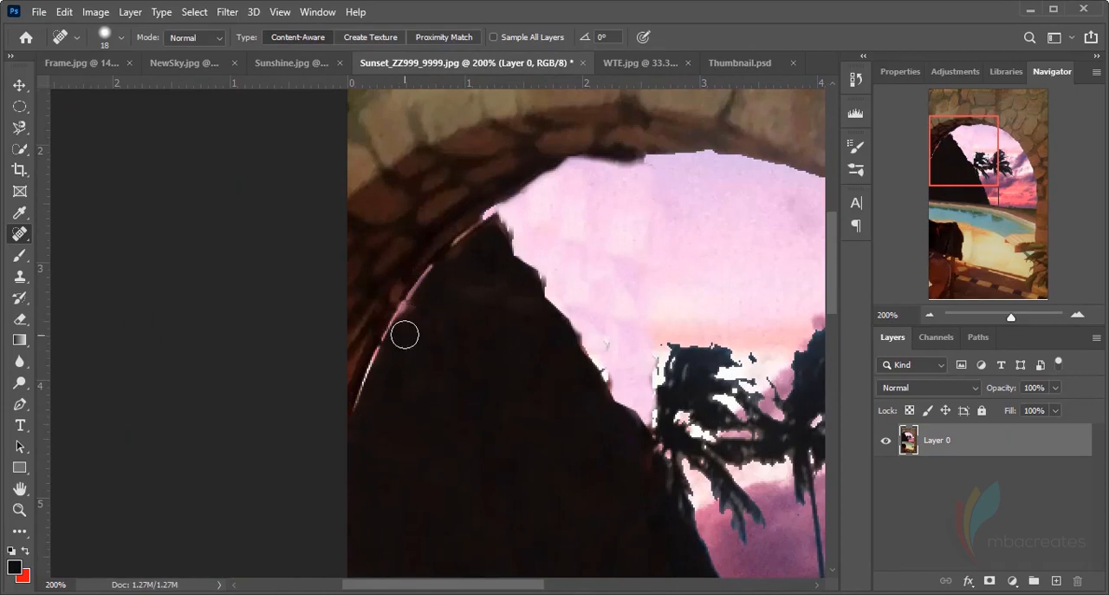
mouse_move(405, 334)
left_mouse_down()
mouse_move(389, 329)
mouse_move(385, 341)
left_mouse_up()
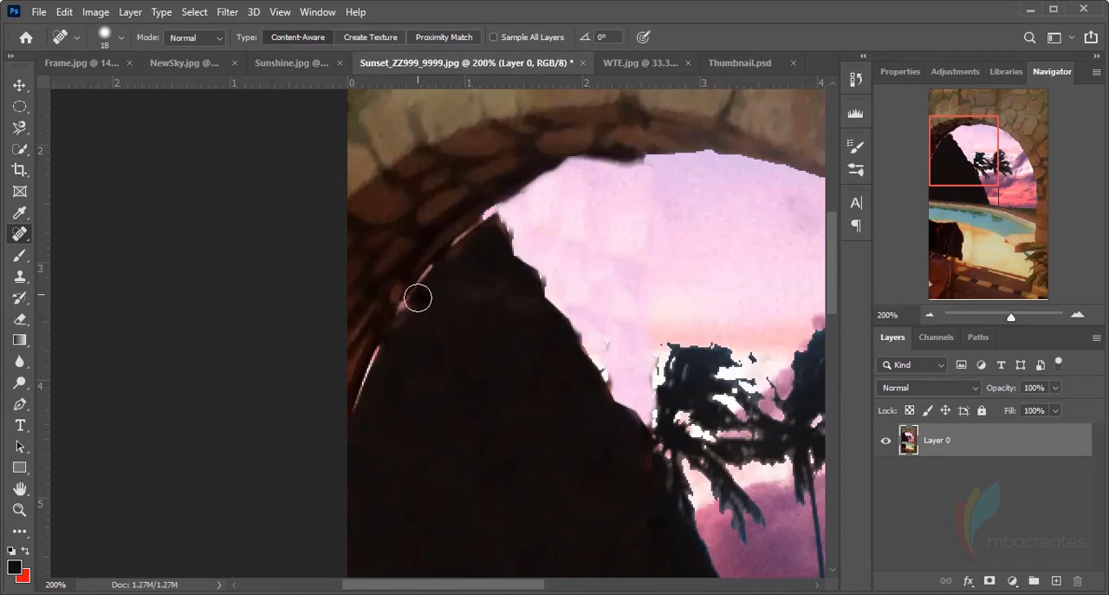
mouse_move(420, 295)
left_mouse_down()
mouse_move(455, 293)
mouse_move(438, 278)
mouse_move(396, 333)
left_mouse_up()
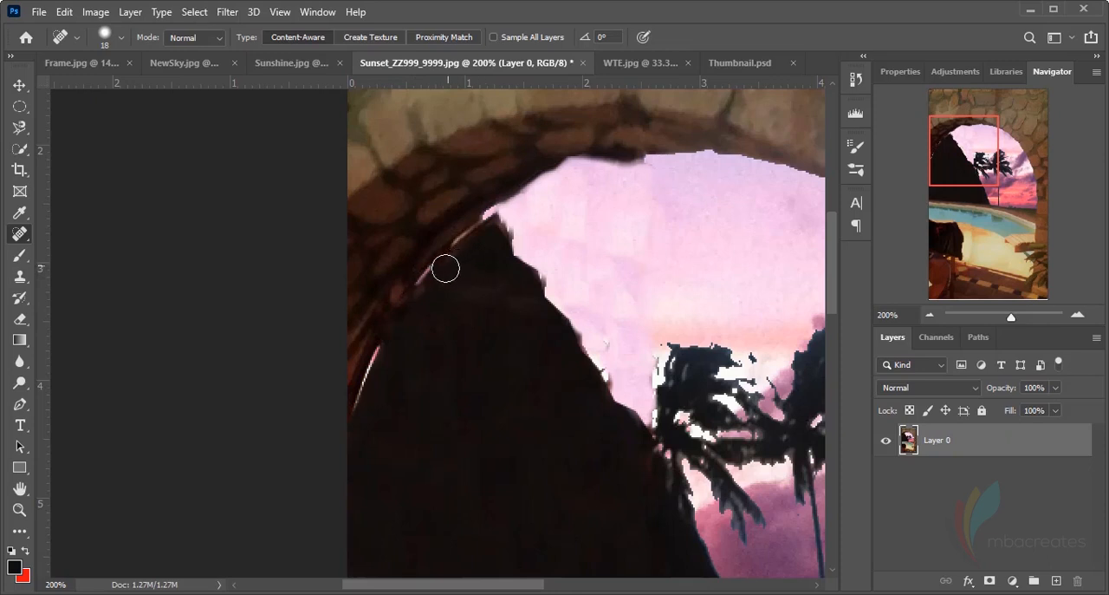
left_click_drag(476, 238, 436, 265)
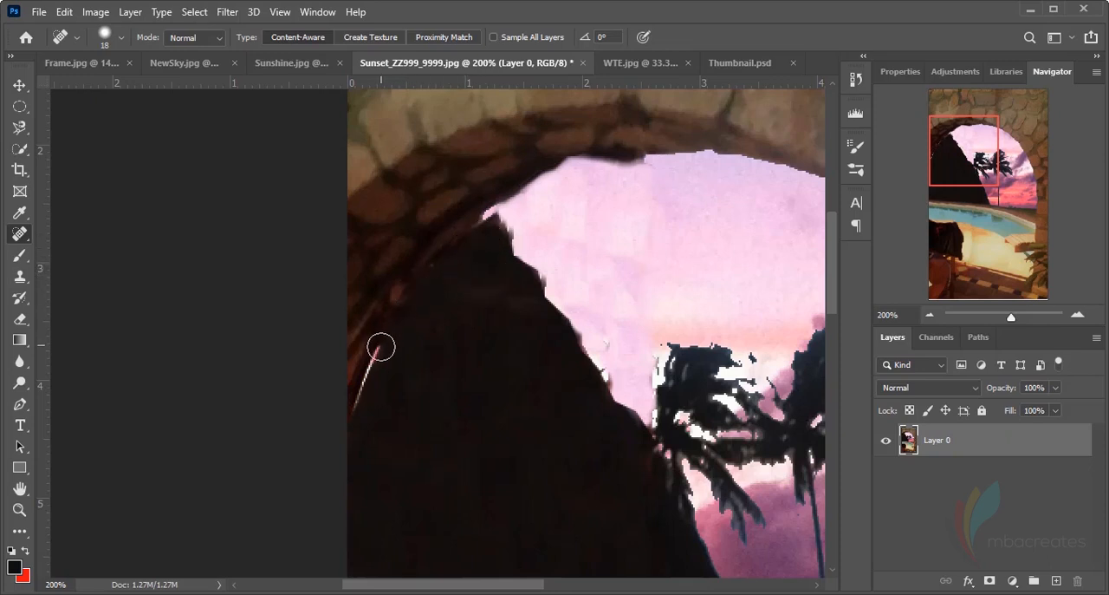
left_click_drag(382, 346, 370, 438)
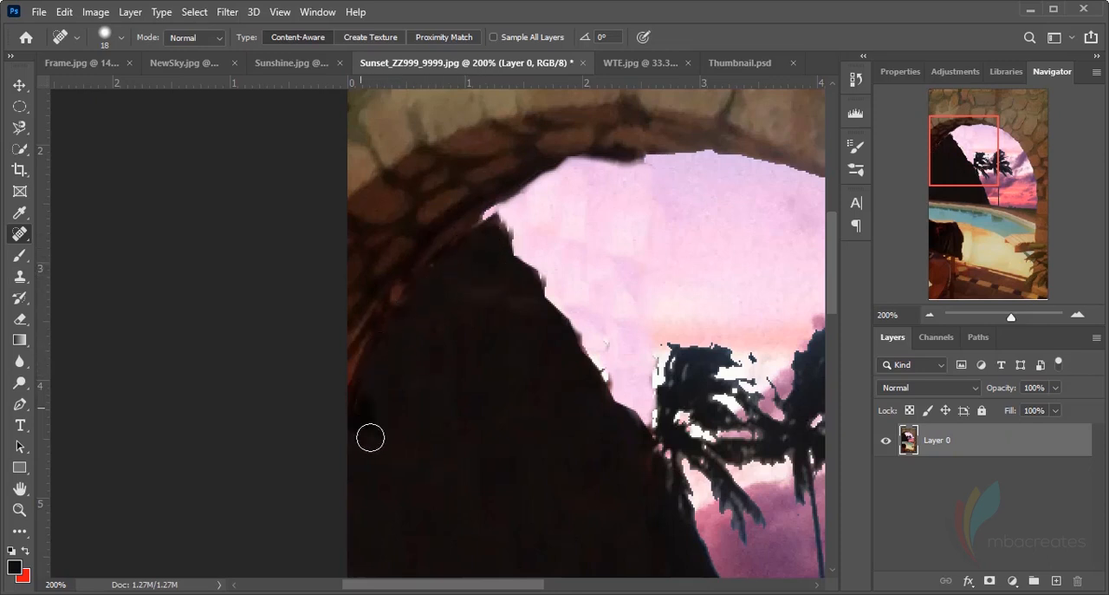
left_click(491, 216)
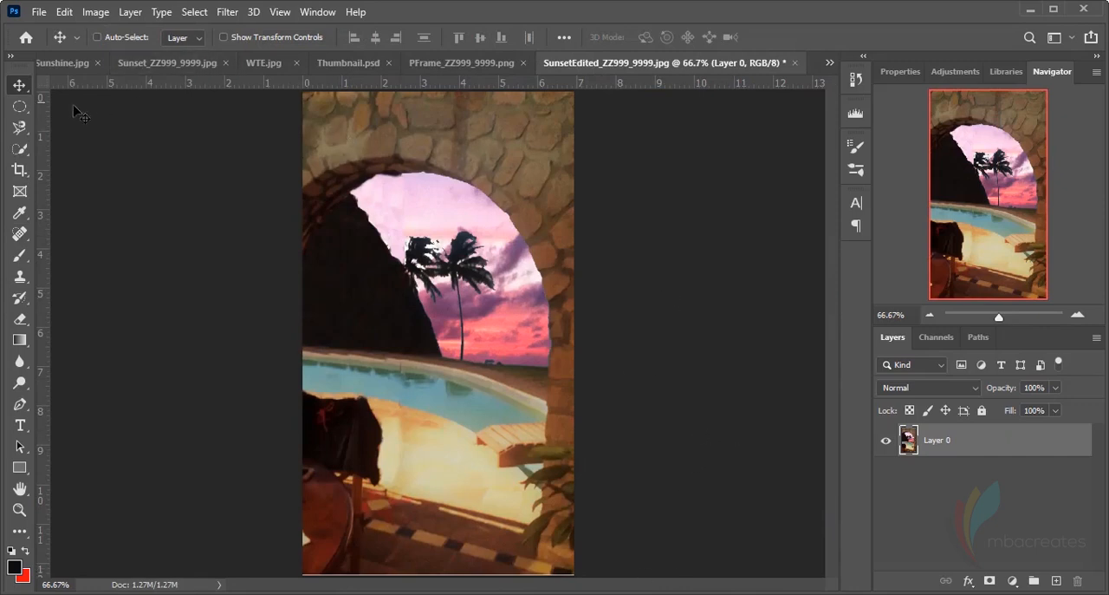
Save the edited image as a JPEG named SunsetEdited_ZZ999_9999.jpg, replacing the existing file
left_click(39, 12)
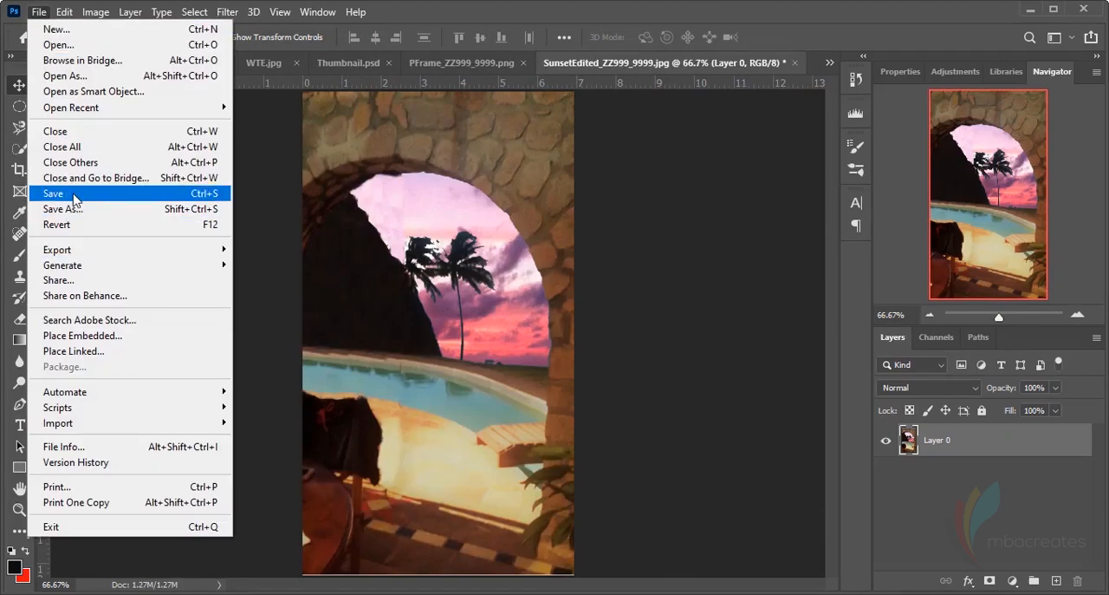
left_click(75, 211)
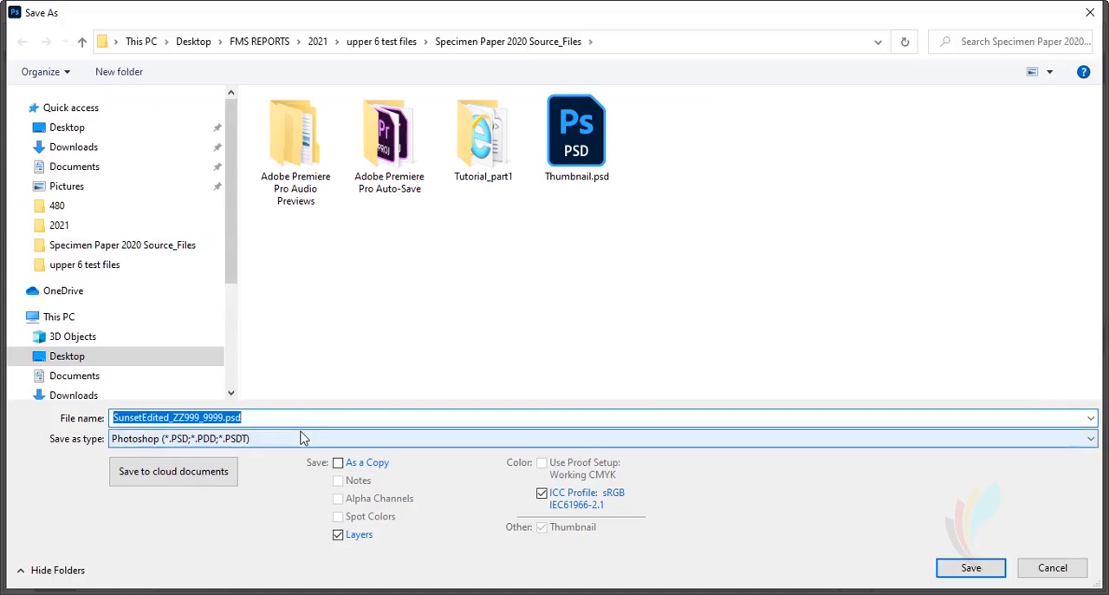
left_click(291, 439)
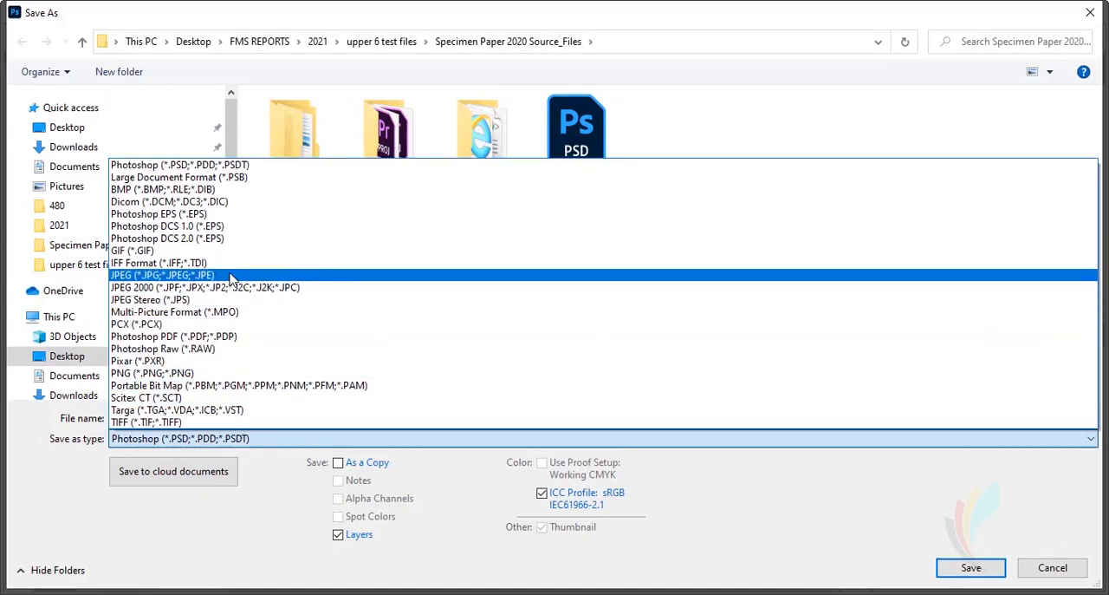
left_click(163, 275)
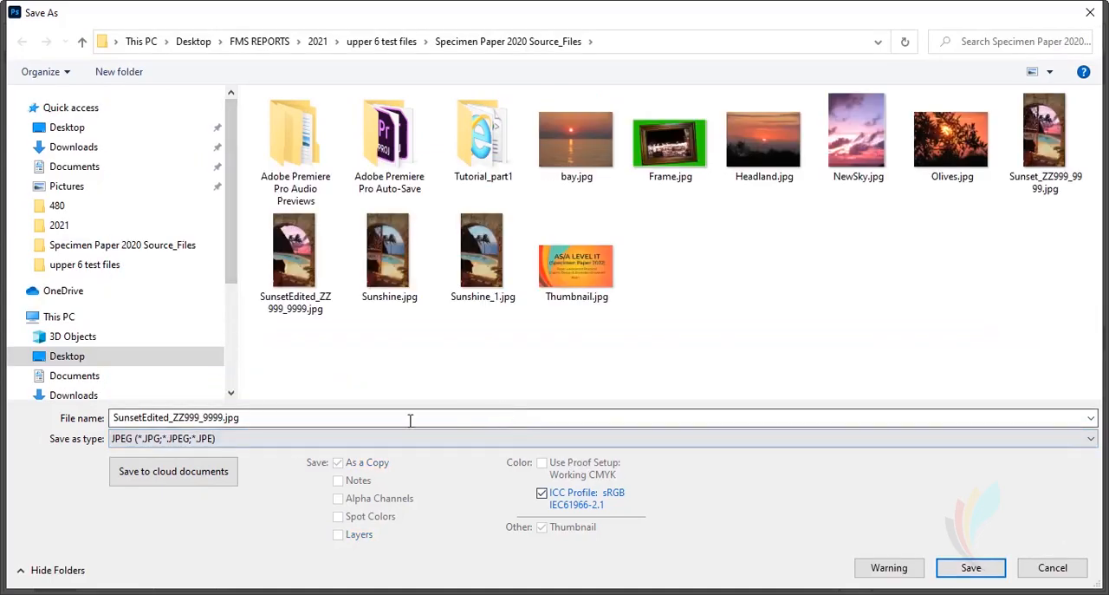
left_click(309, 421)
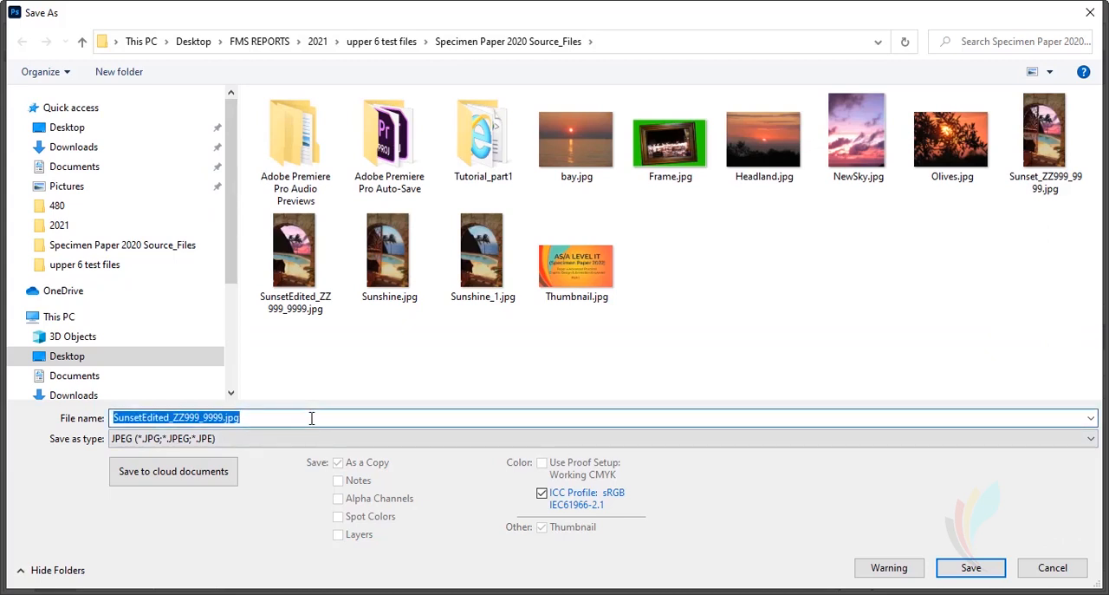
left_click(311, 417)
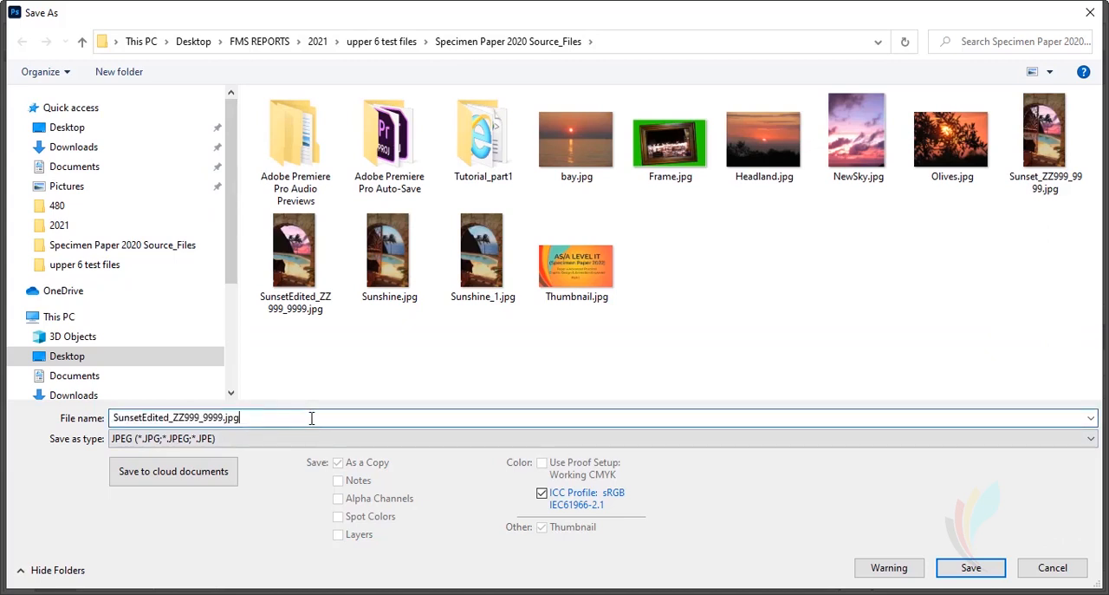
double_click(311, 417)
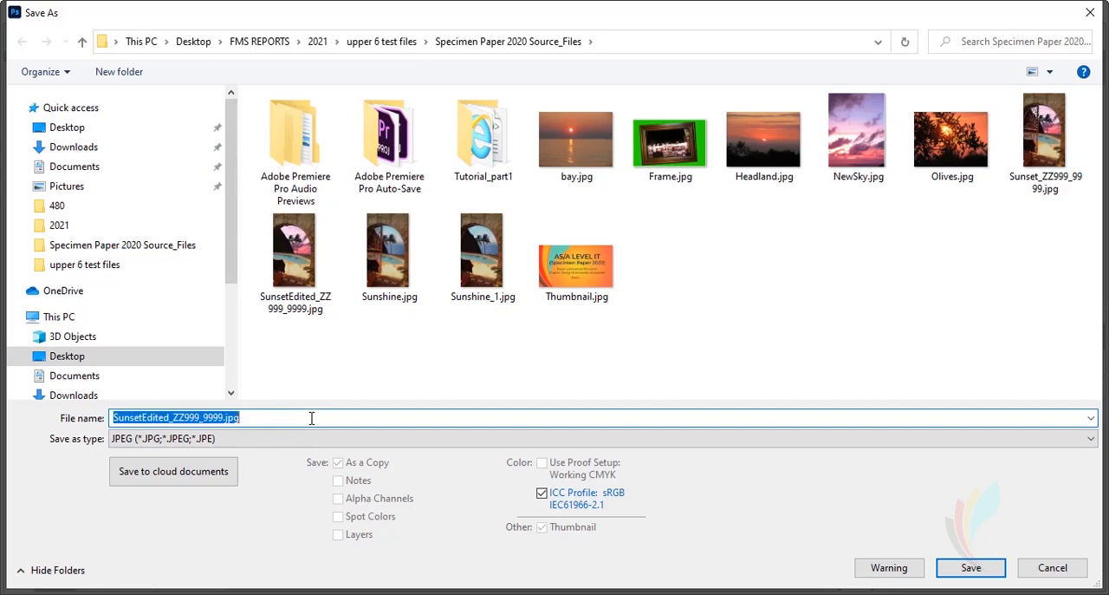
key("ctrl+c")
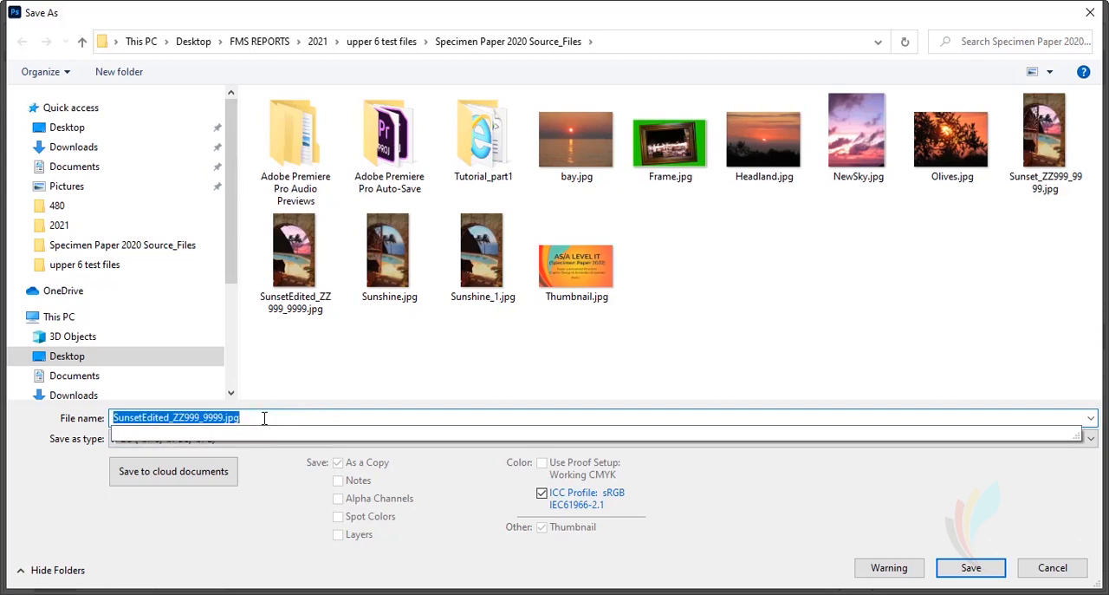
left_click(264, 417)
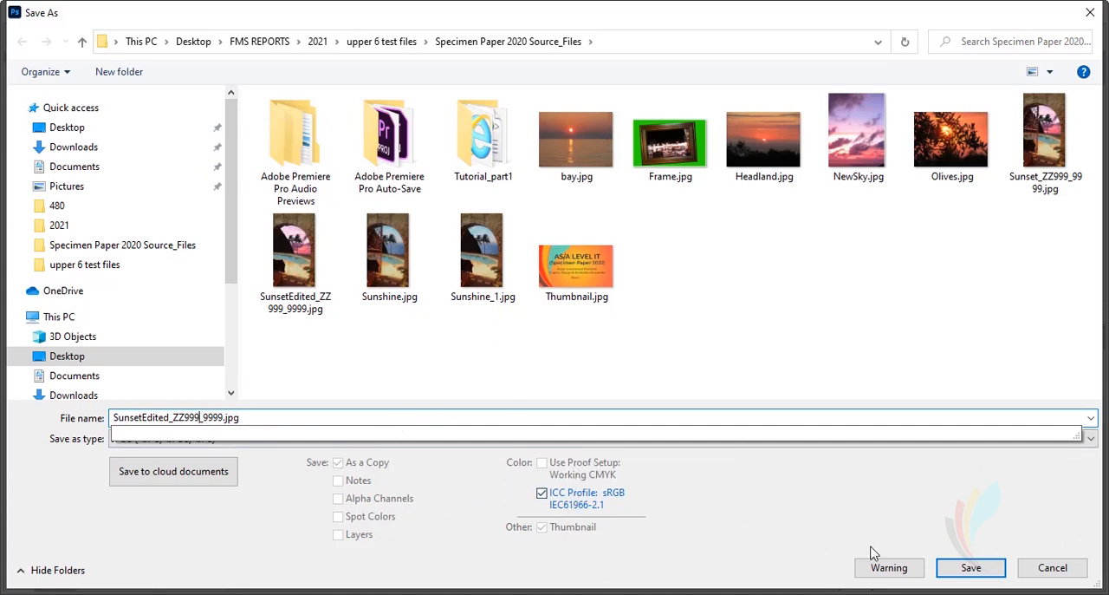
left_click(948, 574)
left_click(581, 305)
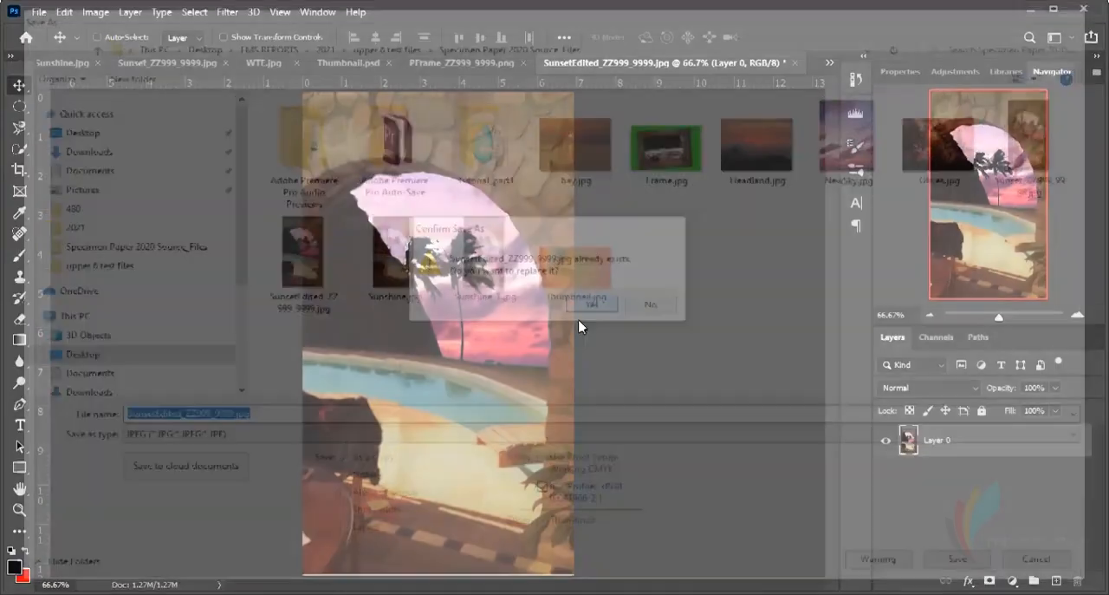
left_click(661, 132)
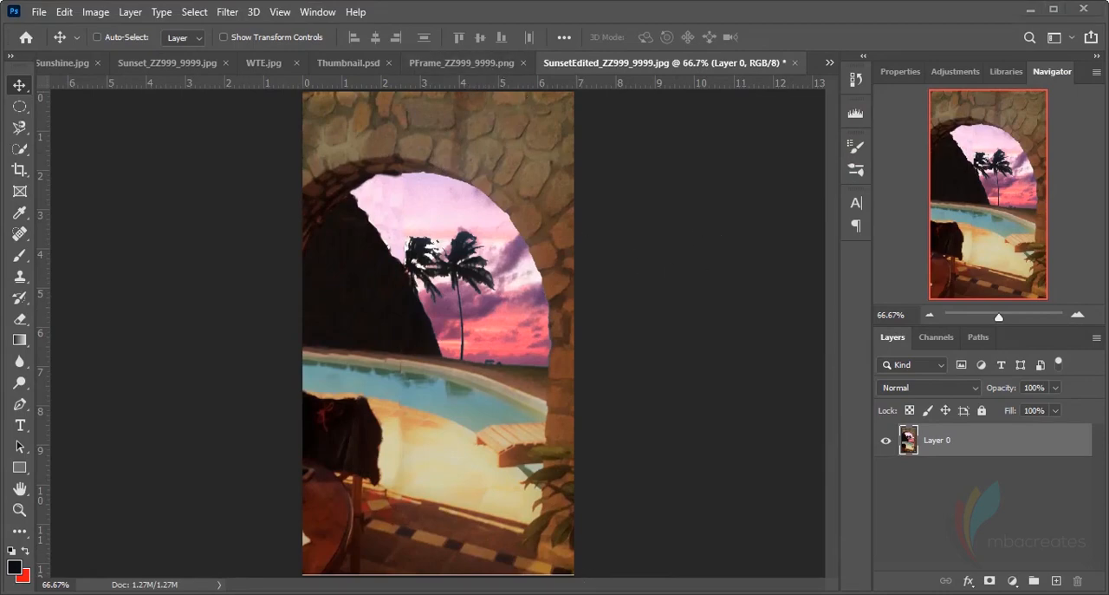
Switch to the Specimen Paper 2022 PDF in Acrobat and read the instructions for framing the SunsetEdited image
left_click(567, 593)
scroll(598, 442, "up", 2)
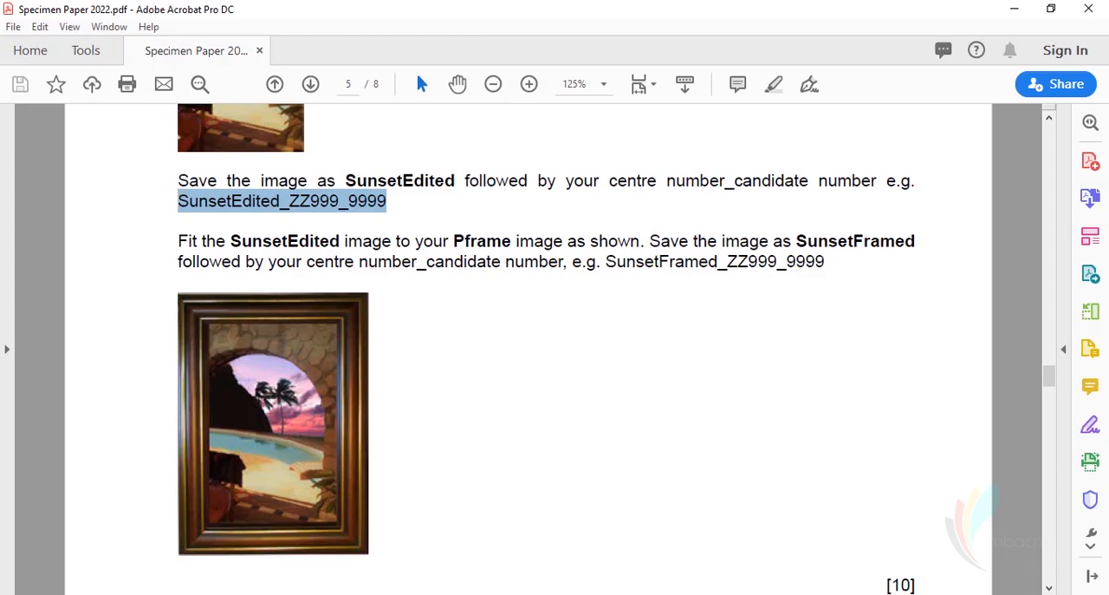
left_click(537, 555)
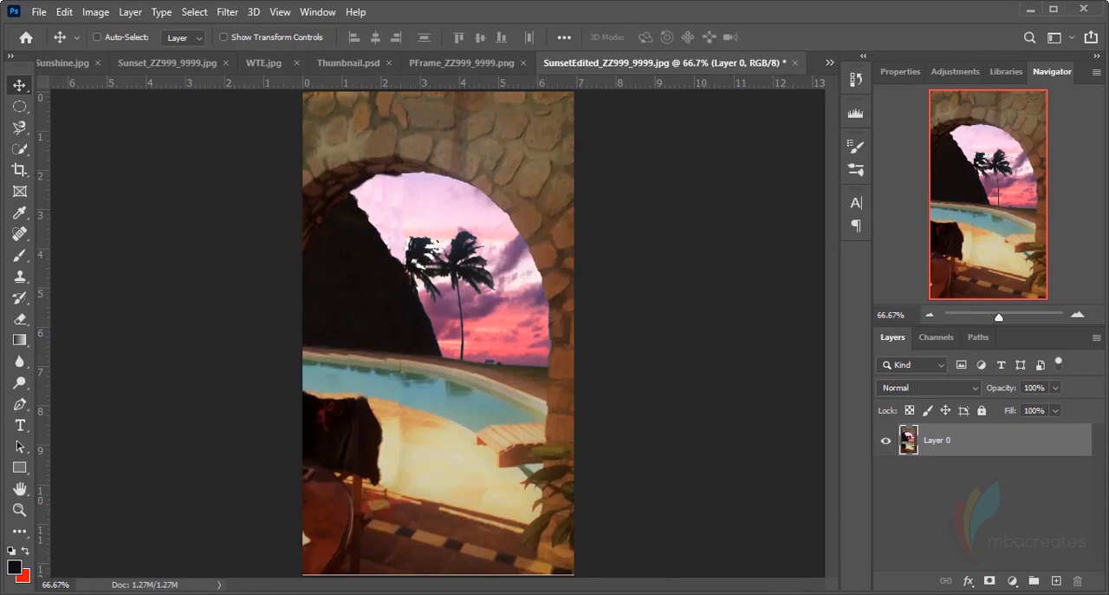
In PFrame_ZZ999_9999.png, rotate the picture frame 85.93° counterclockwise into portrait orientation and reposition it near the canvas centre
left_click(463, 65)
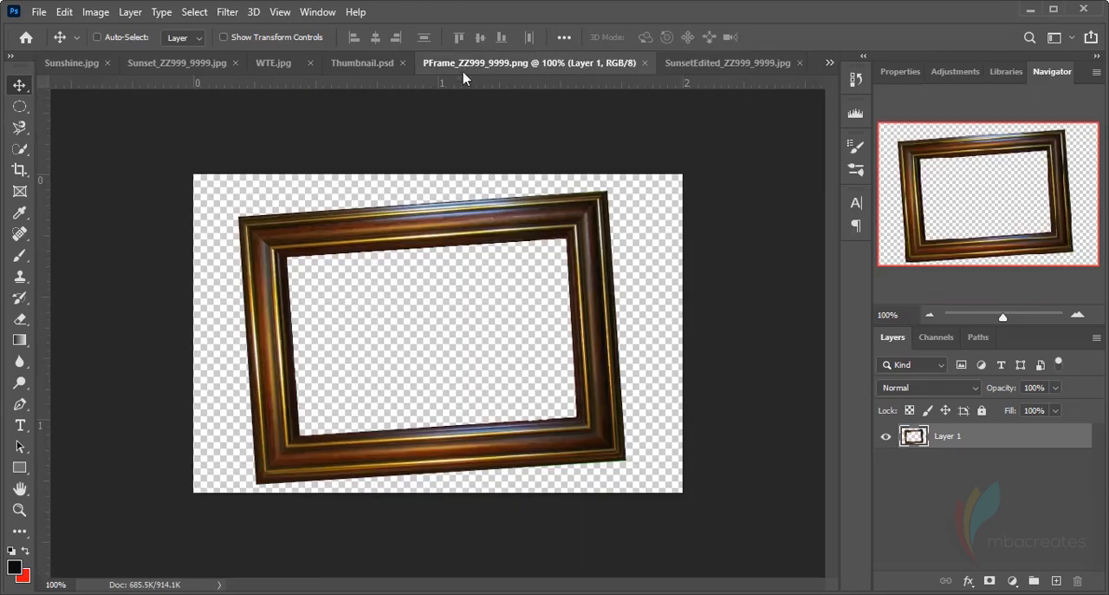
left_click_drag(607, 319, 579, 310)
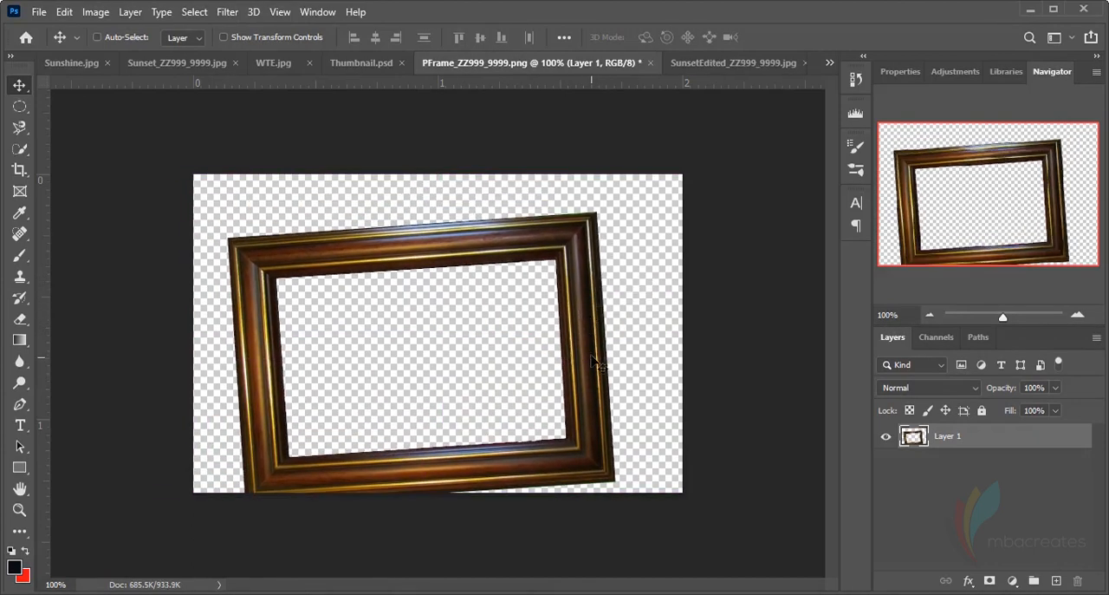
left_click_drag(598, 363, 592, 330)
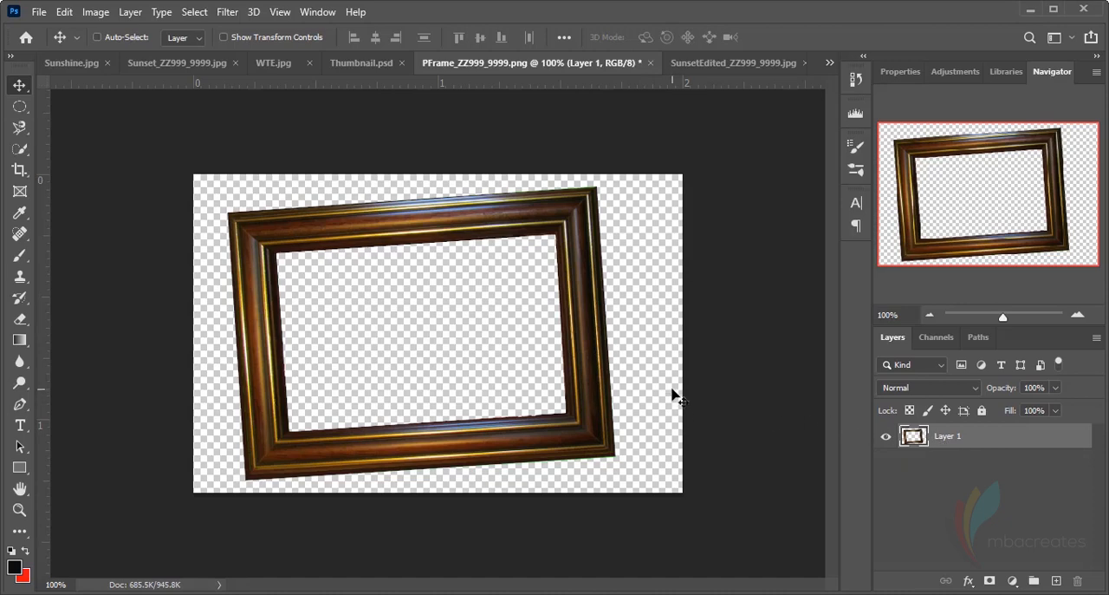
key("ctrl+t")
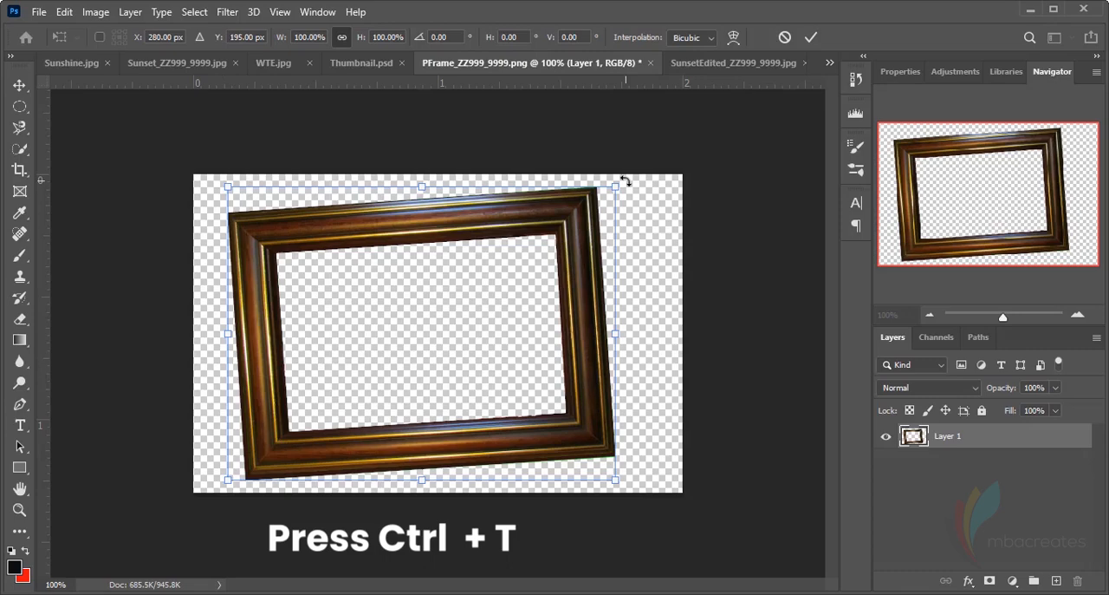
left_click_drag(625, 181, 314, 159)
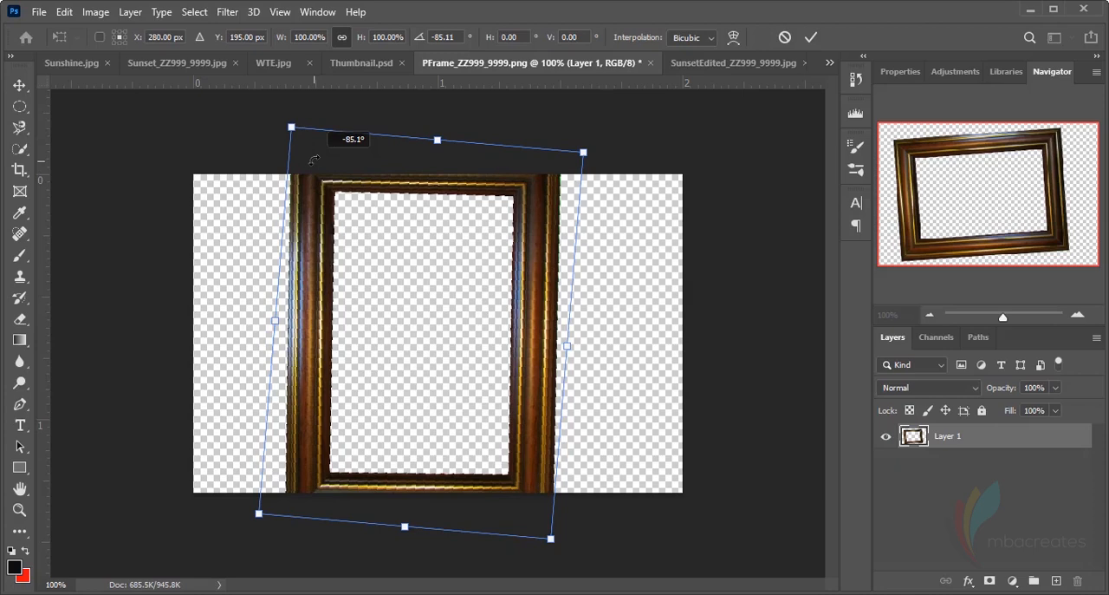
left_click_drag(314, 159, 298, 140)
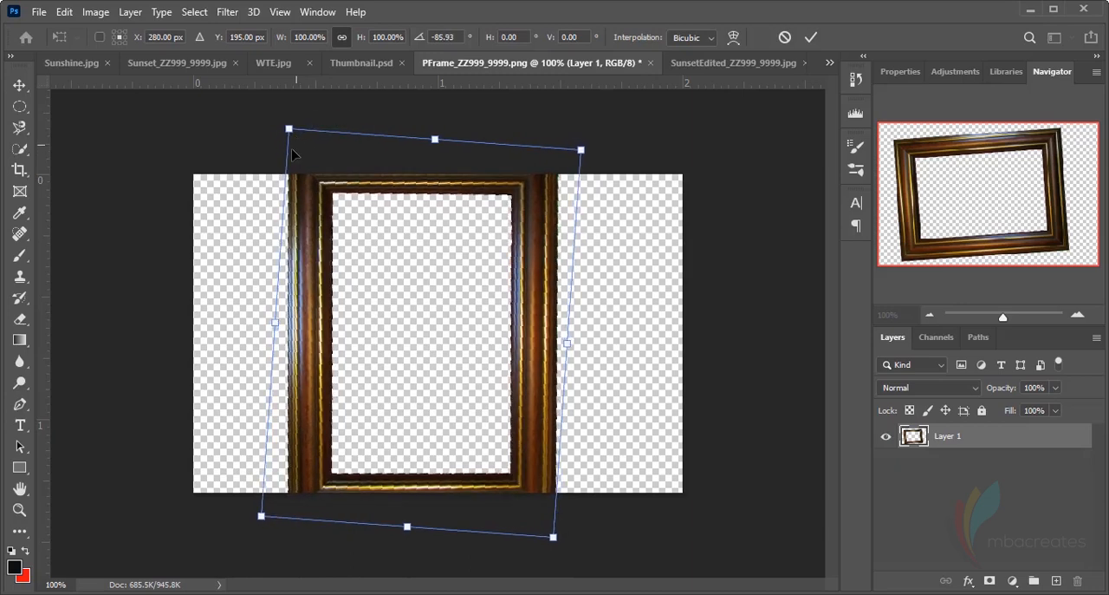
left_click(811, 37)
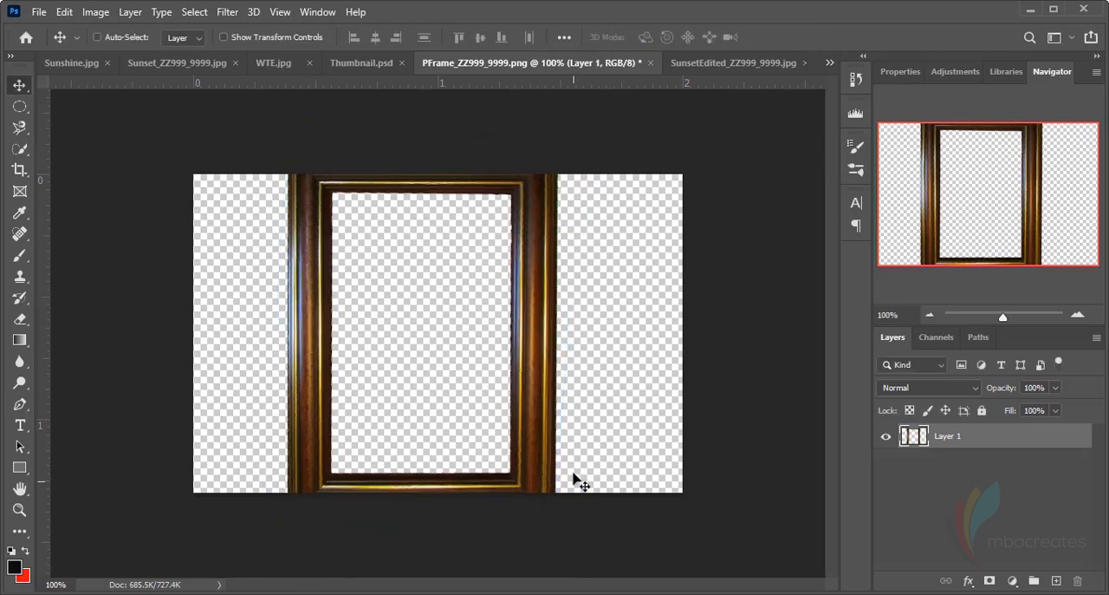
mouse_move(535, 413)
left_mouse_down()
mouse_move(576, 409)
mouse_move(512, 427)
mouse_move(565, 415)
mouse_move(555, 411)
left_mouse_up()
mouse_move(555, 407)
left_mouse_down()
mouse_move(511, 410)
mouse_move(555, 410)
mouse_move(546, 410)
left_mouse_up()
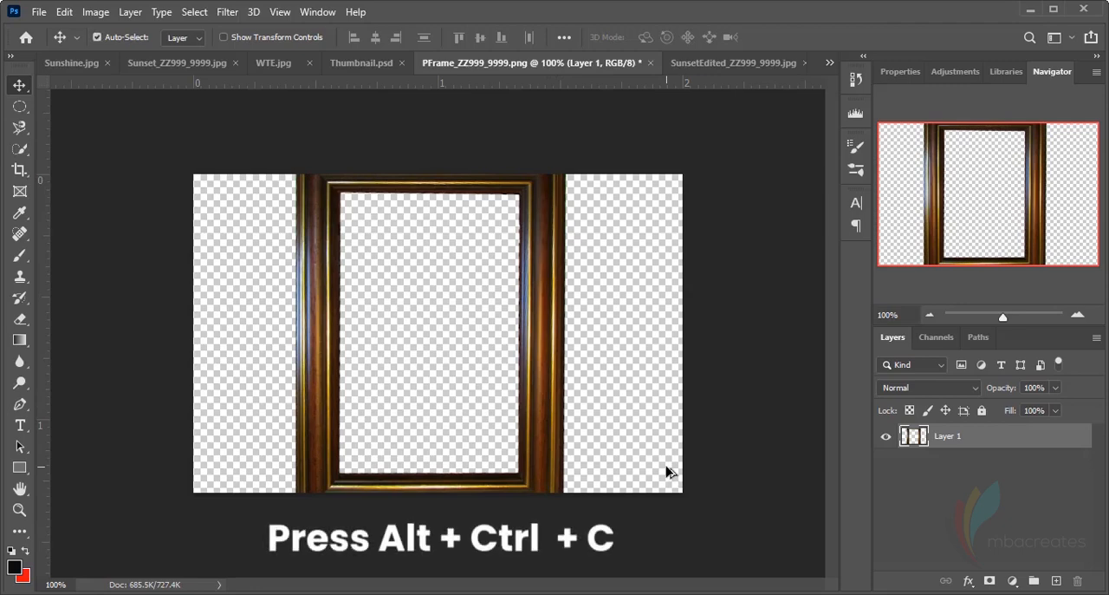
Try enlarging the frame image's canvas to a height of 4 inches
key("ctrl+alt+c")
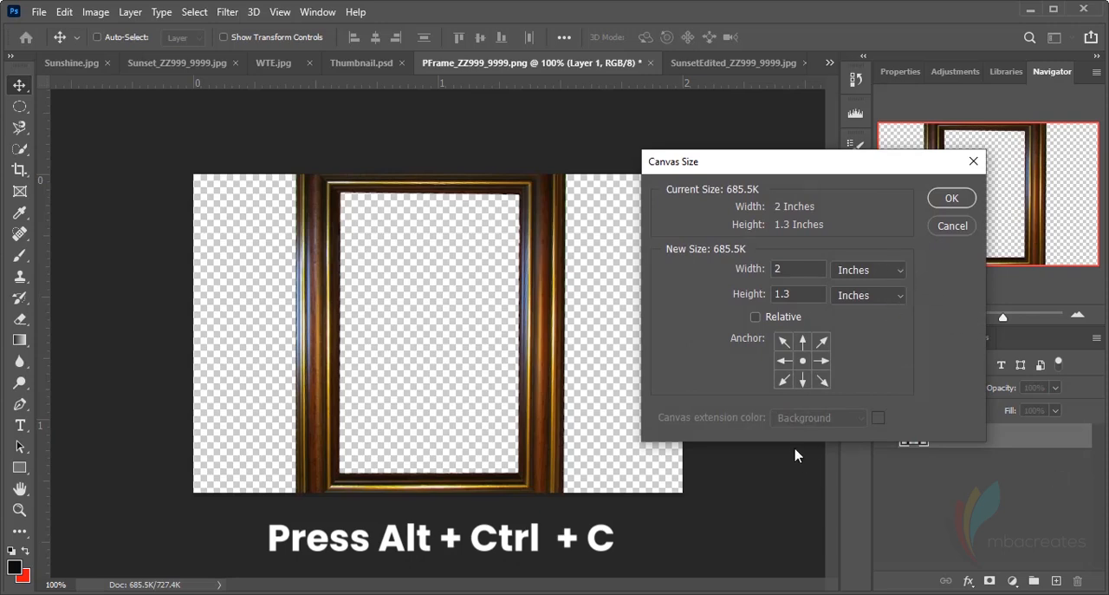
left_click_drag(815, 164, 758, 152)
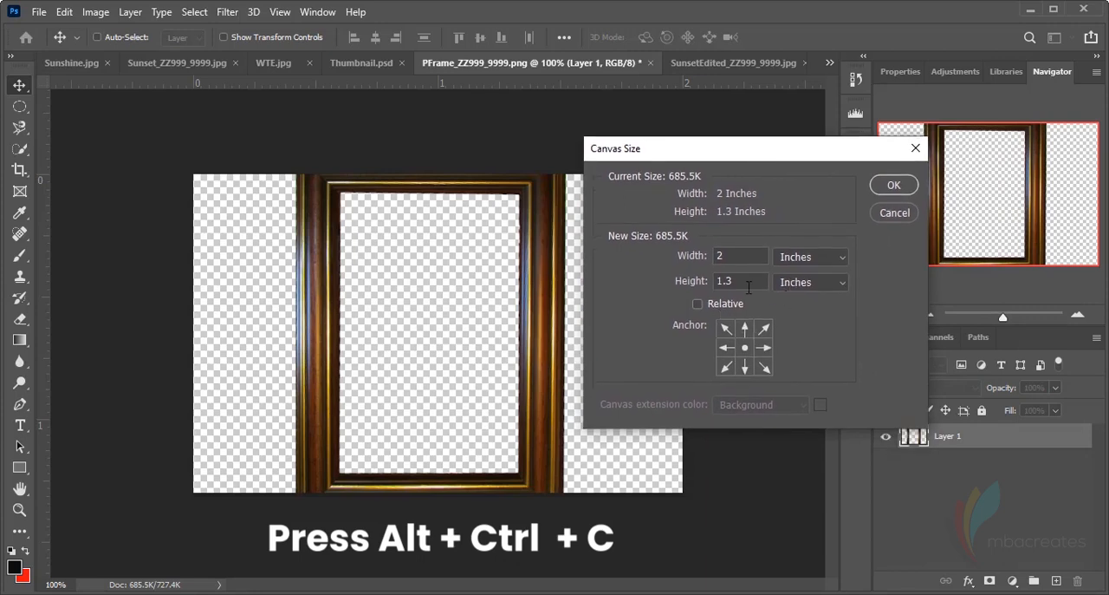
left_click(749, 284)
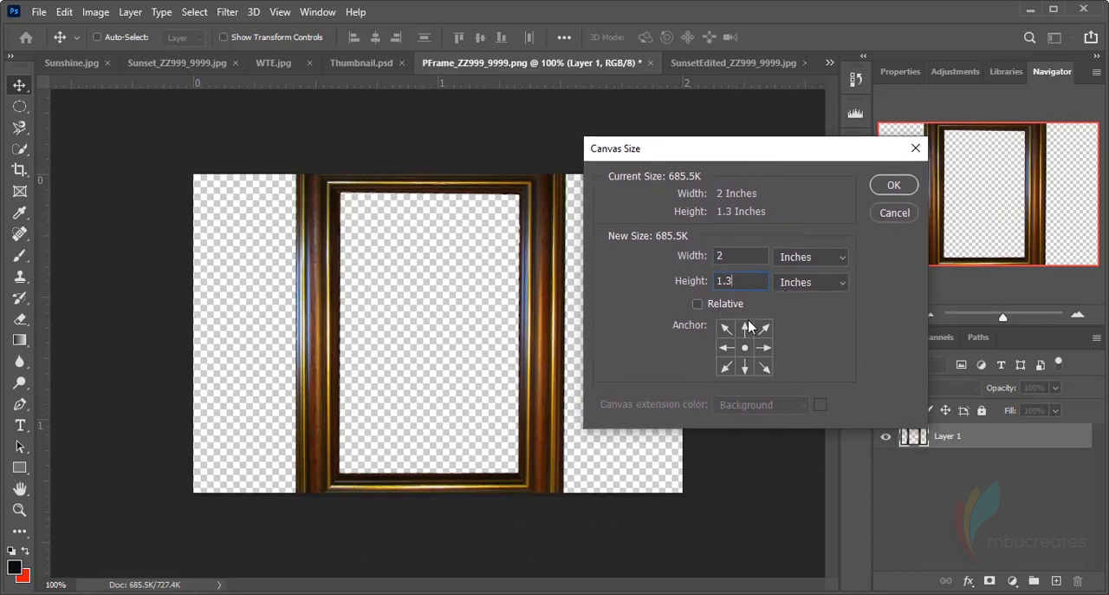
key("BackSpace")
key("BackSpace")
key("BackSpace")
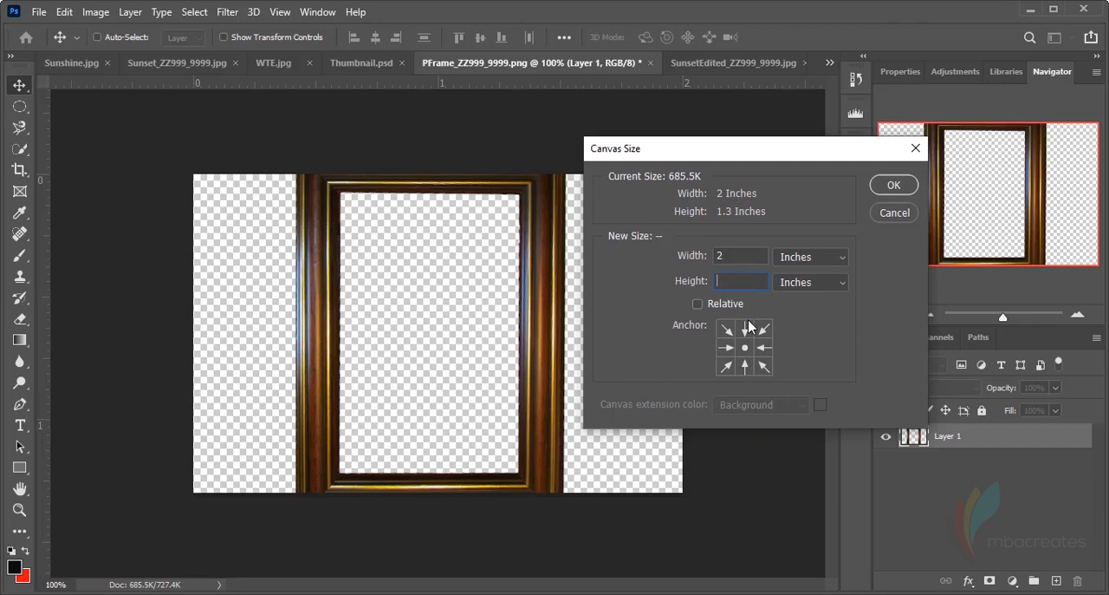
type("5")
key("BackSpace")
type("4")
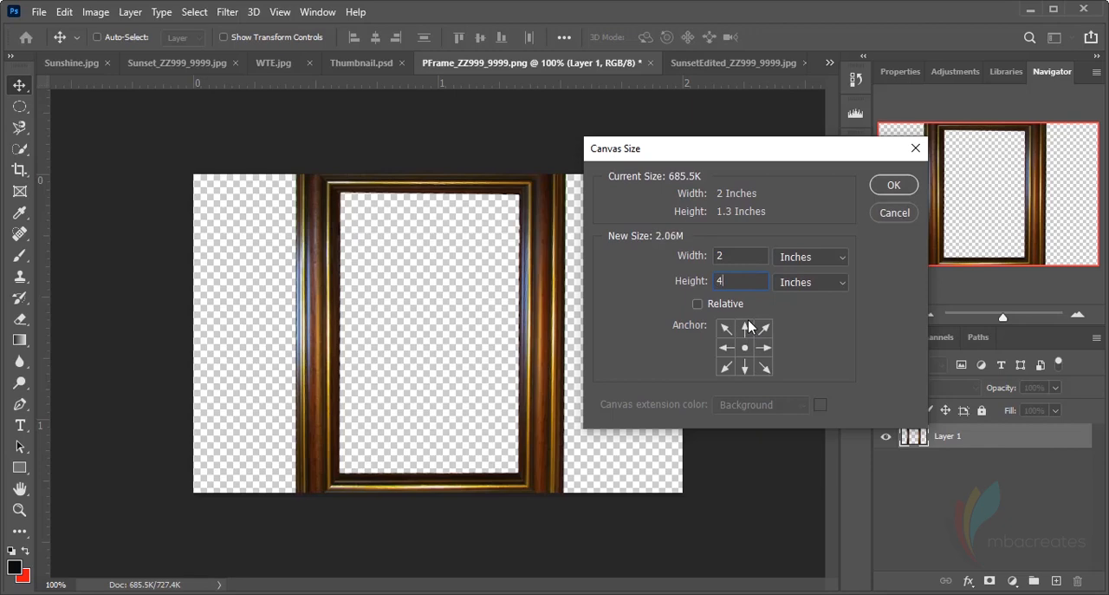
left_click(890, 195)
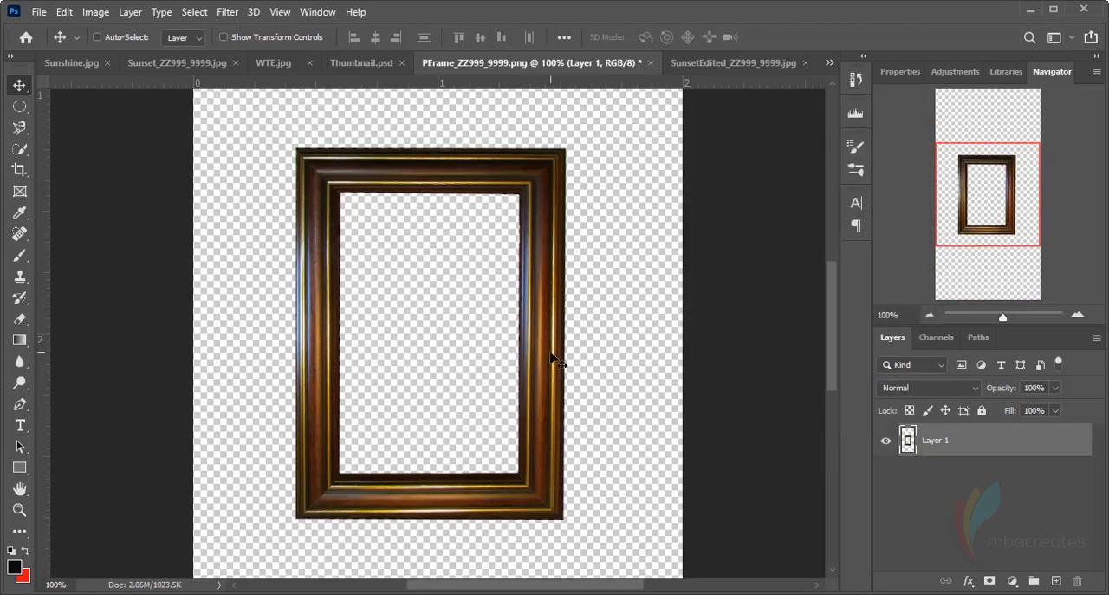
Shift the frame slightly, and undo this move together with the 4-inch canvas enlargement
mouse_move(568, 346)
left_mouse_down()
mouse_move(583, 343)
mouse_move(527, 358)
mouse_move(566, 368)
mouse_move(569, 353)
mouse_move(555, 350)
left_mouse_up()
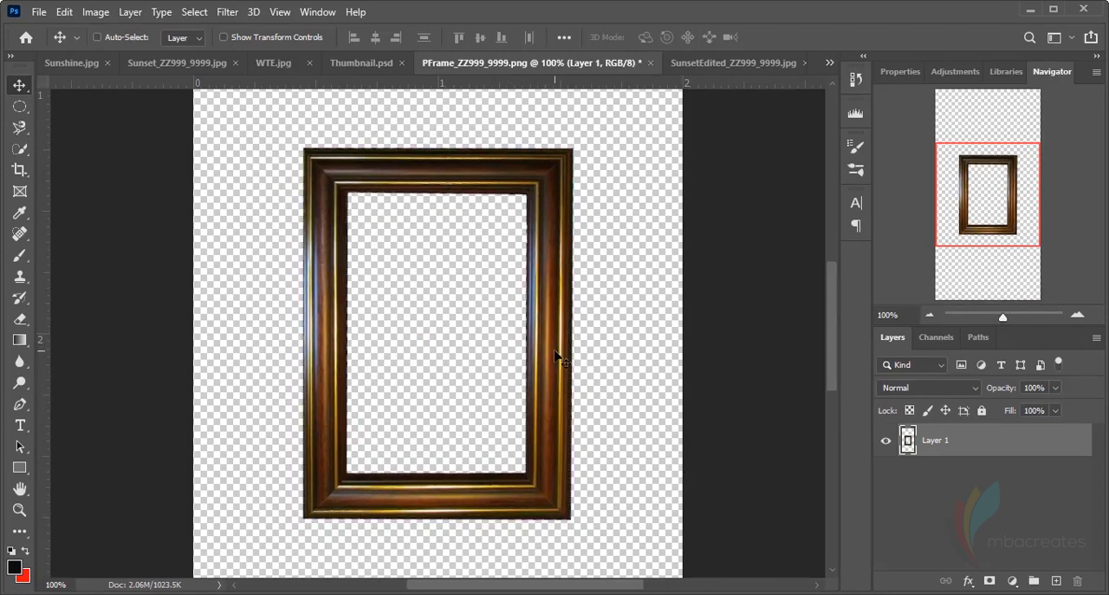
key("shift+Left")
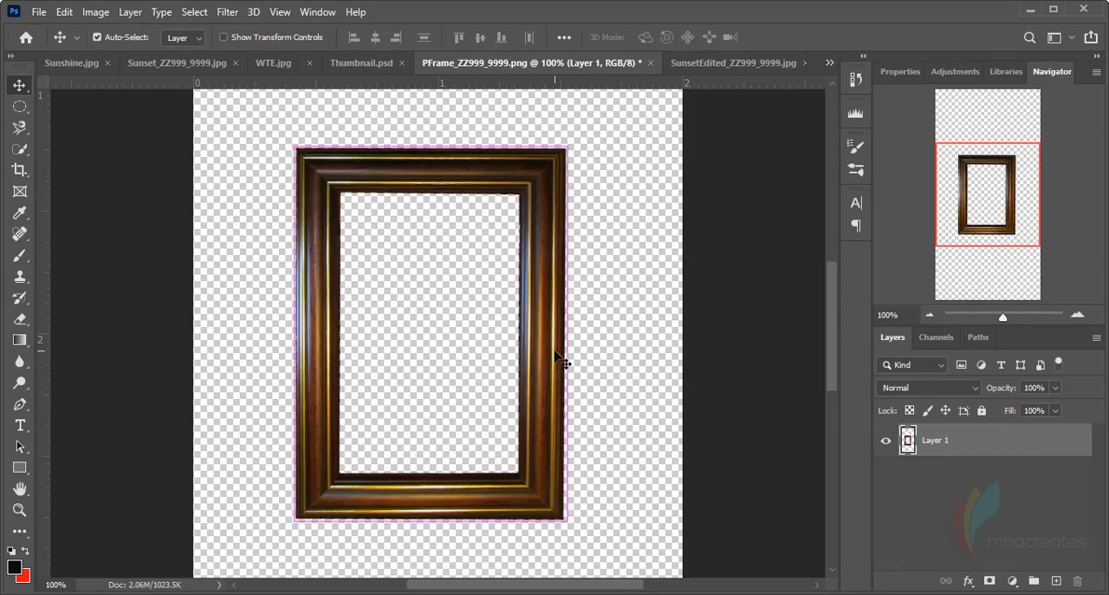
key("ctrl+z")
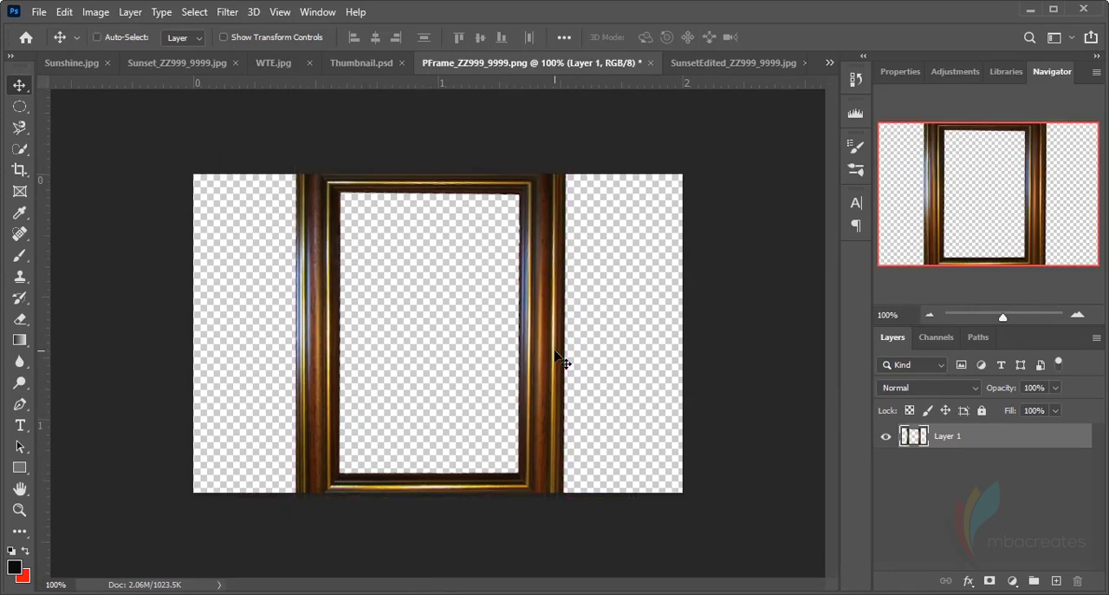
Set the frame image's canvas height to 3 inches and move the frame to the canvas's horizontal centre
key("ctrl+alt+c")
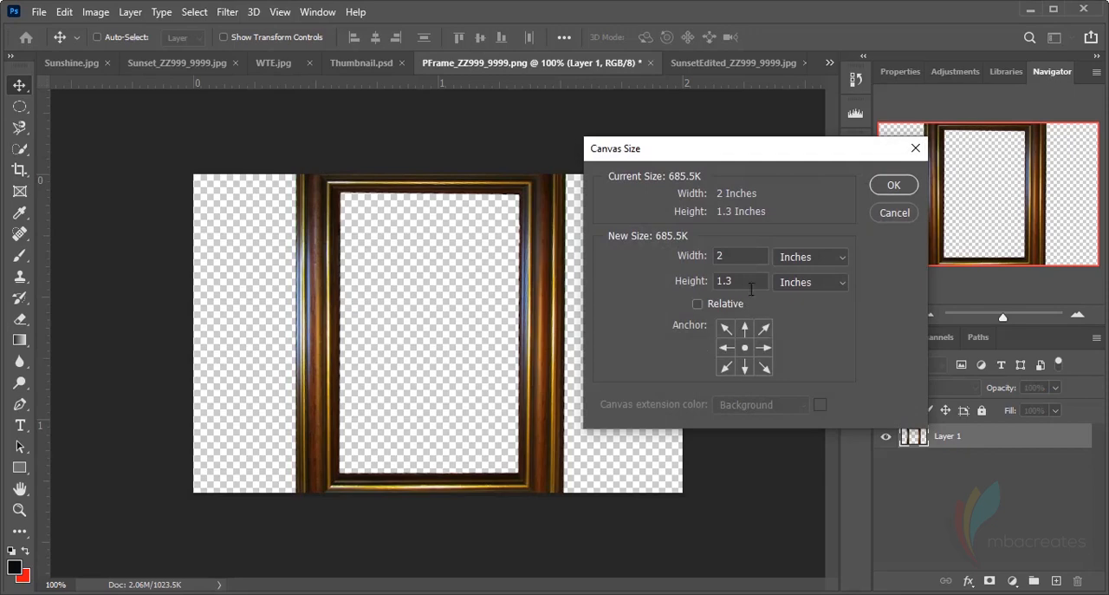
left_click(709, 286)
type("3")
left_click(898, 185)
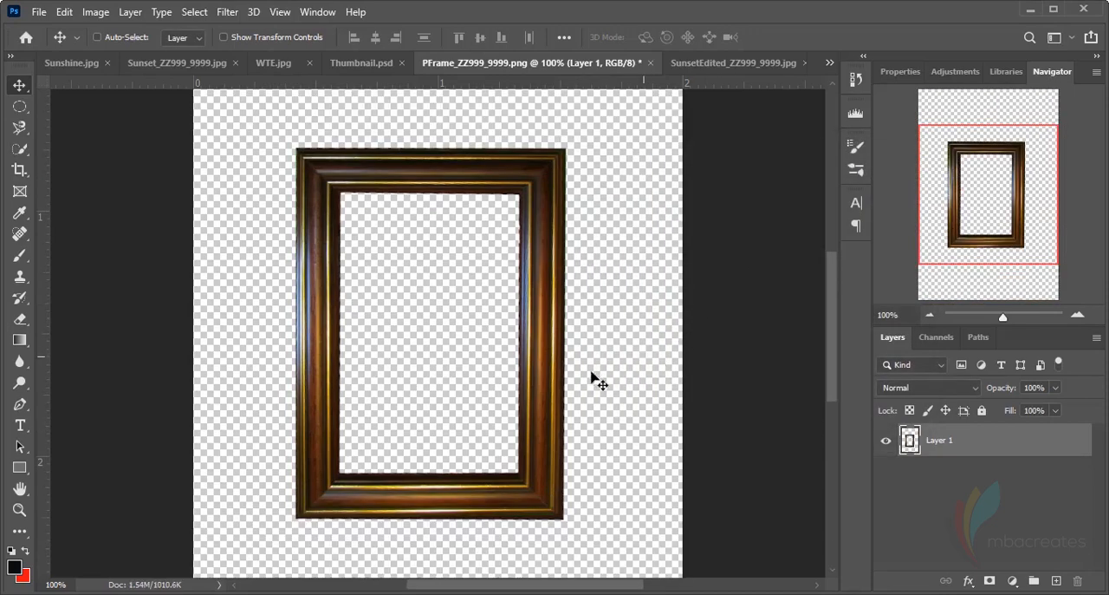
mouse_move(540, 372)
left_mouse_down()
mouse_move(575, 357)
mouse_move(557, 366)
left_mouse_up()
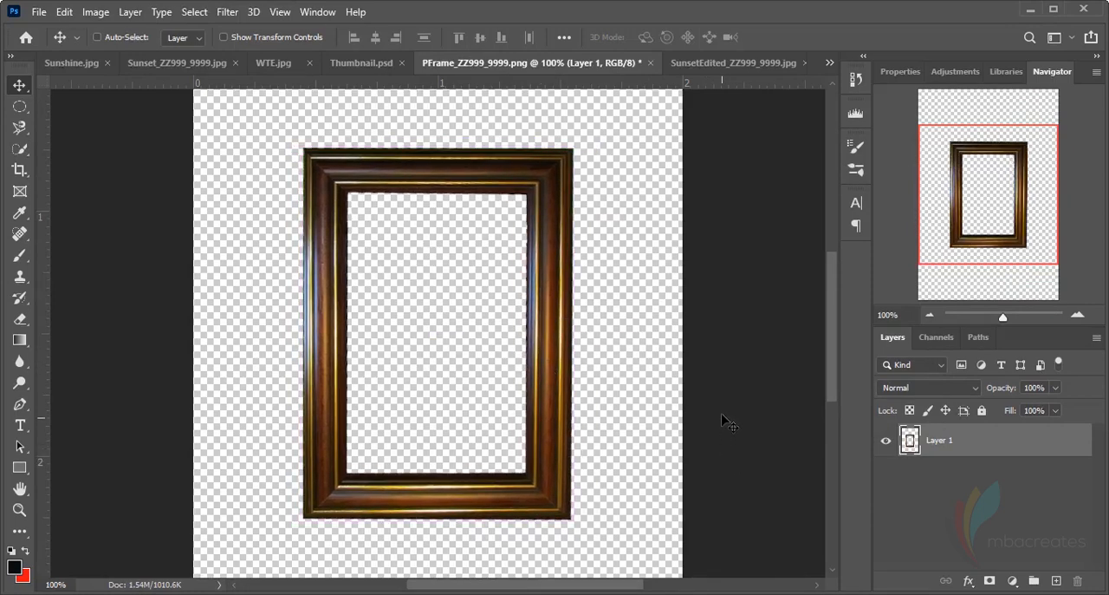
Copy the SunsetEdited_ZZ999_9999.jpg photo into PFrame_ZZ999_9999.png and place its layer beneath the picture frame layer
left_click(728, 72)
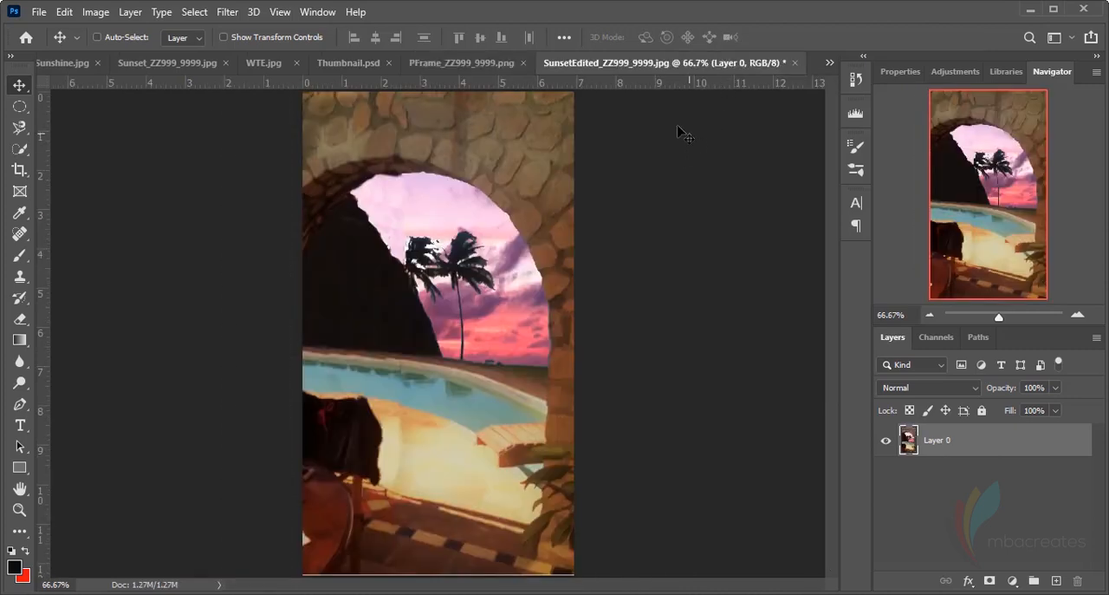
left_click_drag(504, 221, 490, 66)
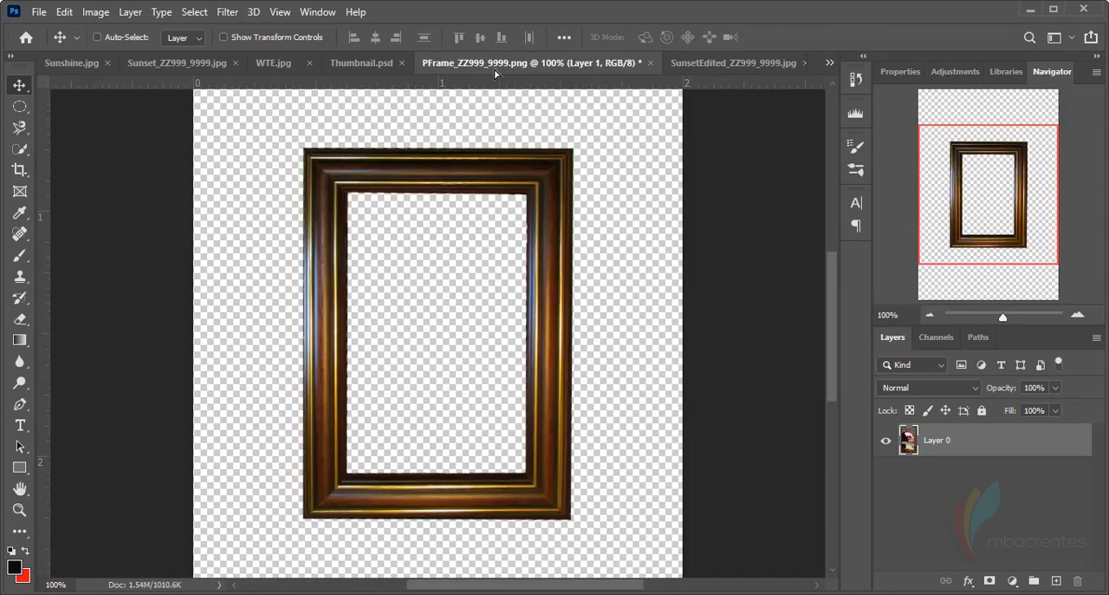
left_click_drag(488, 107, 479, 155)
left_click_drag(448, 298, 449, 298)
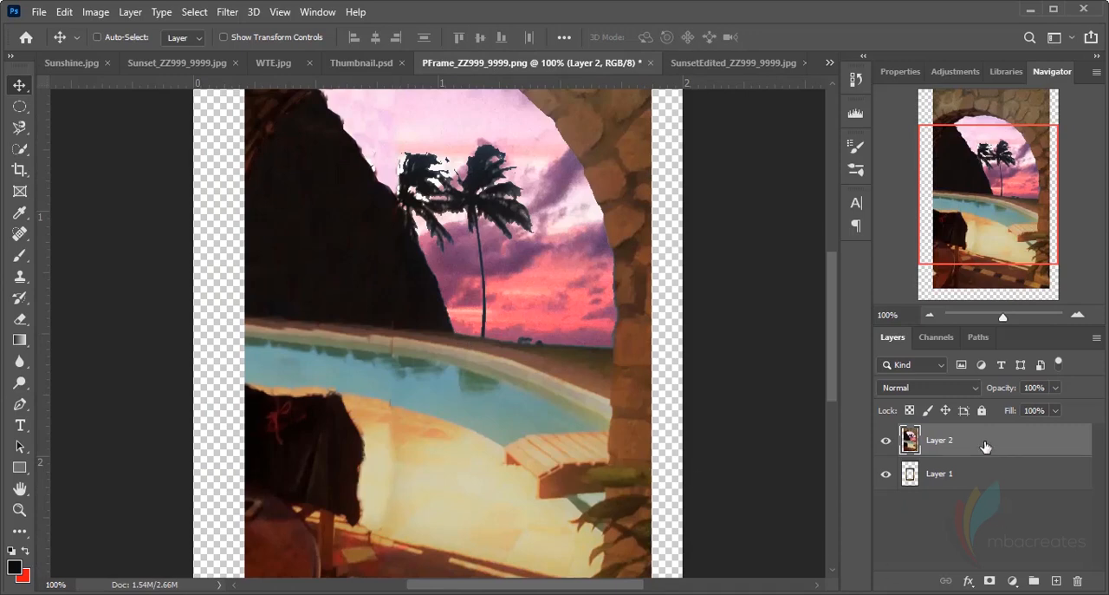
left_click_drag(985, 445, 992, 511)
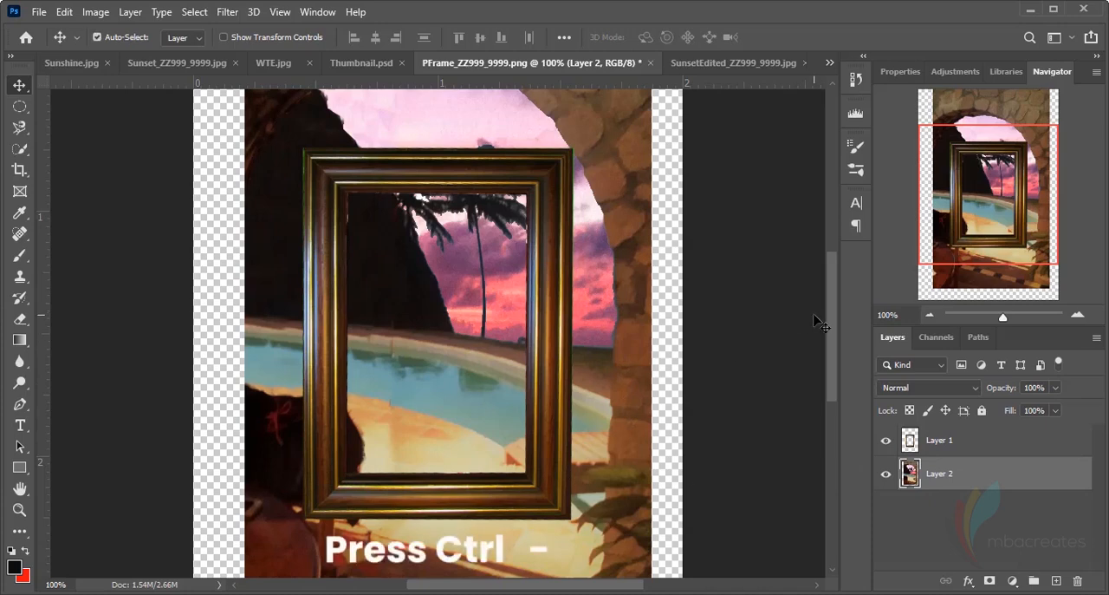
Free-transform the sunset photo layer down to about 43.7% so it sits roughly within the picture frame
key("ctrl+minus")
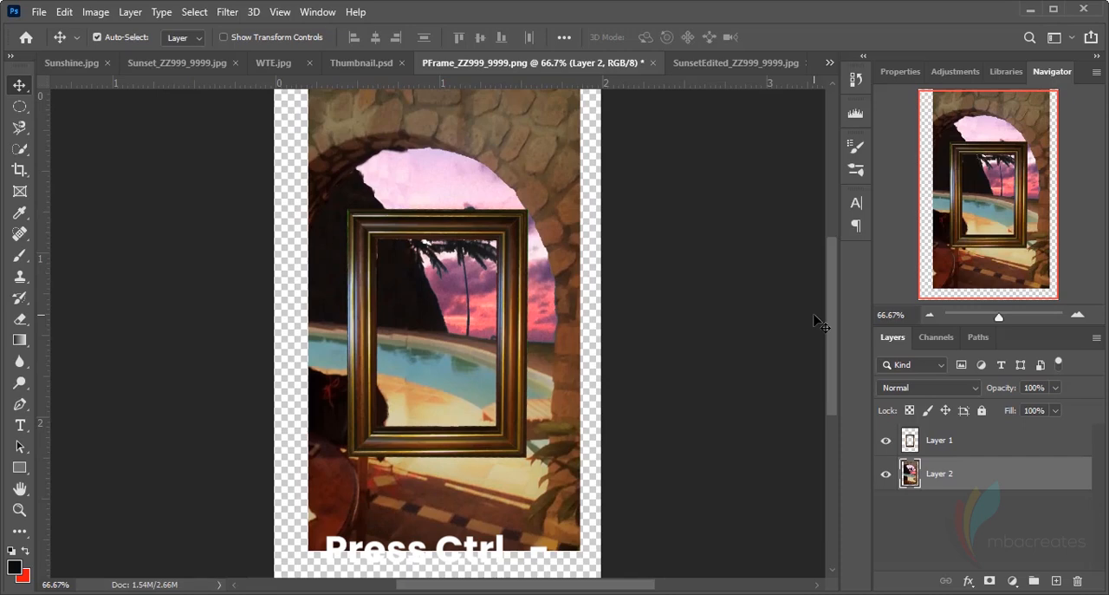
key("ctrl+minus")
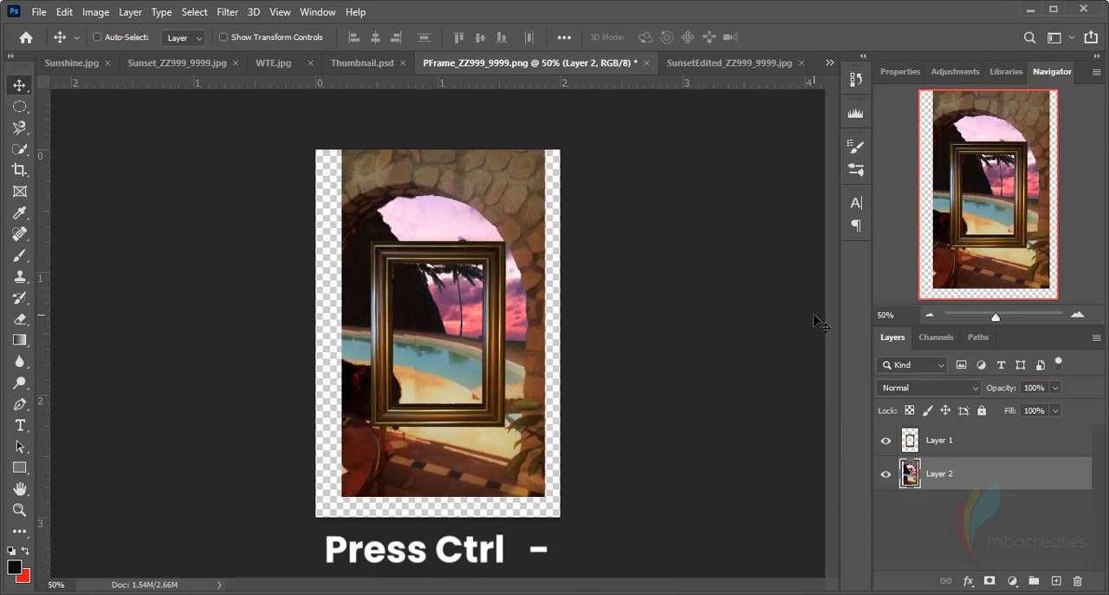
key("ctrl")
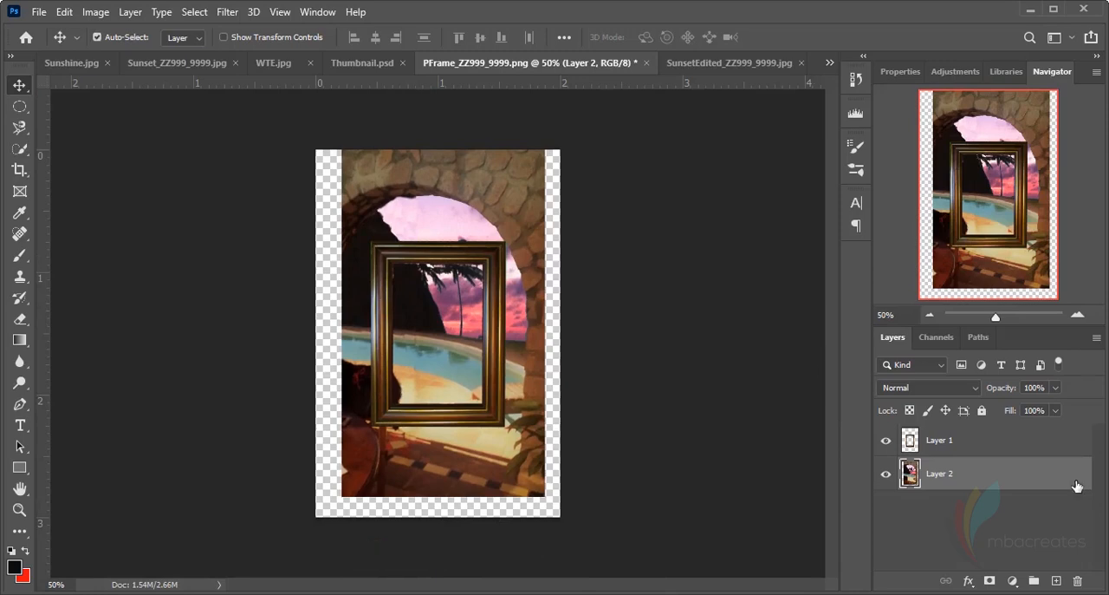
key("ctrl+t")
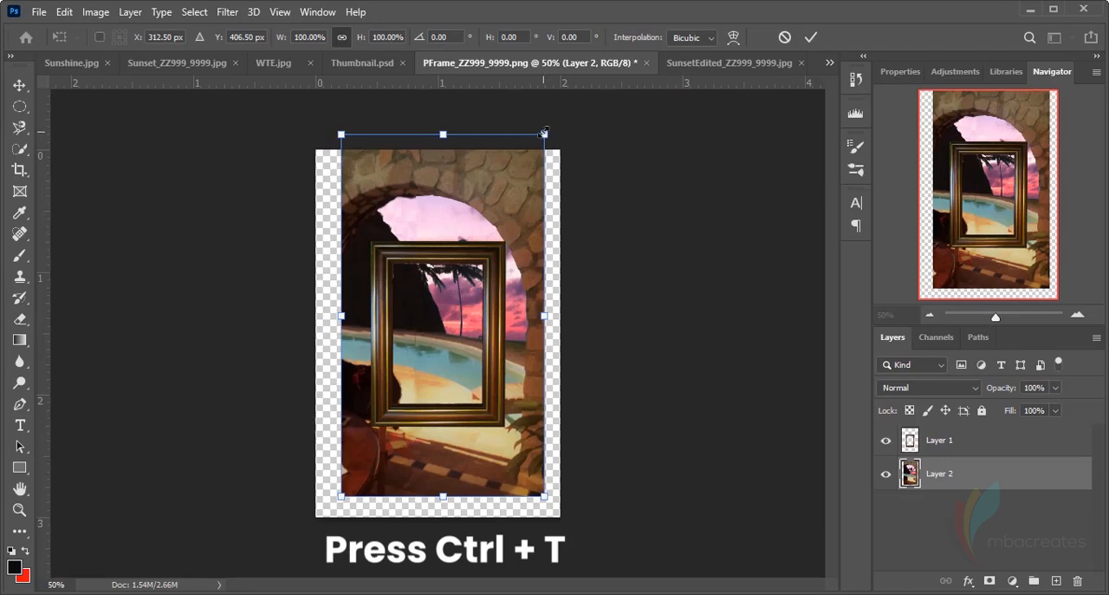
left_click_drag(544, 133, 504, 206)
left_click_drag(342, 203, 367, 246)
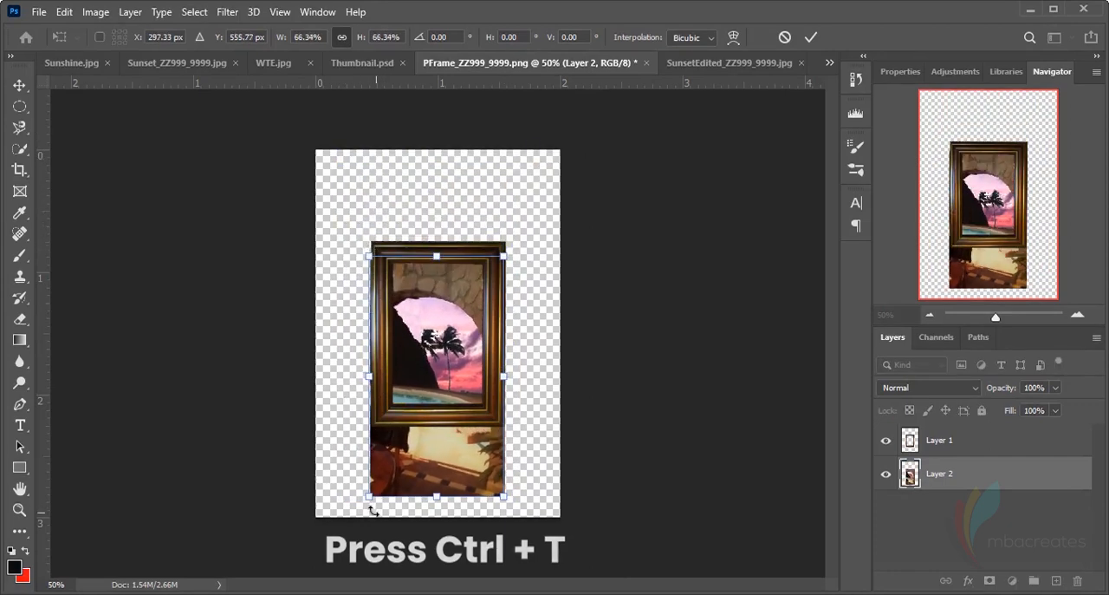
left_click_drag(370, 497, 394, 451)
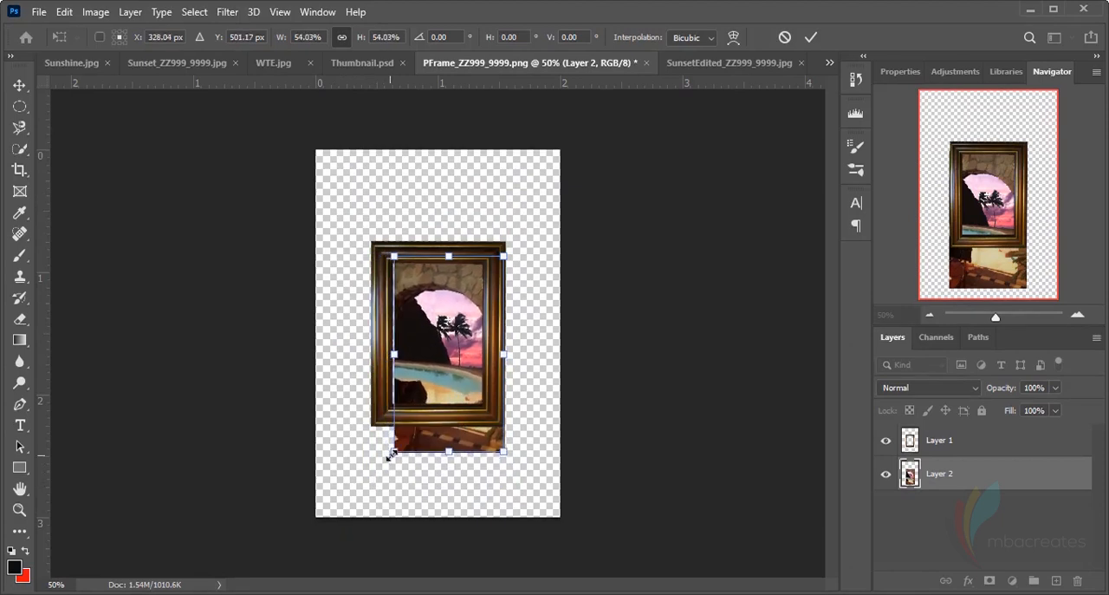
left_click_drag(503, 452, 489, 414)
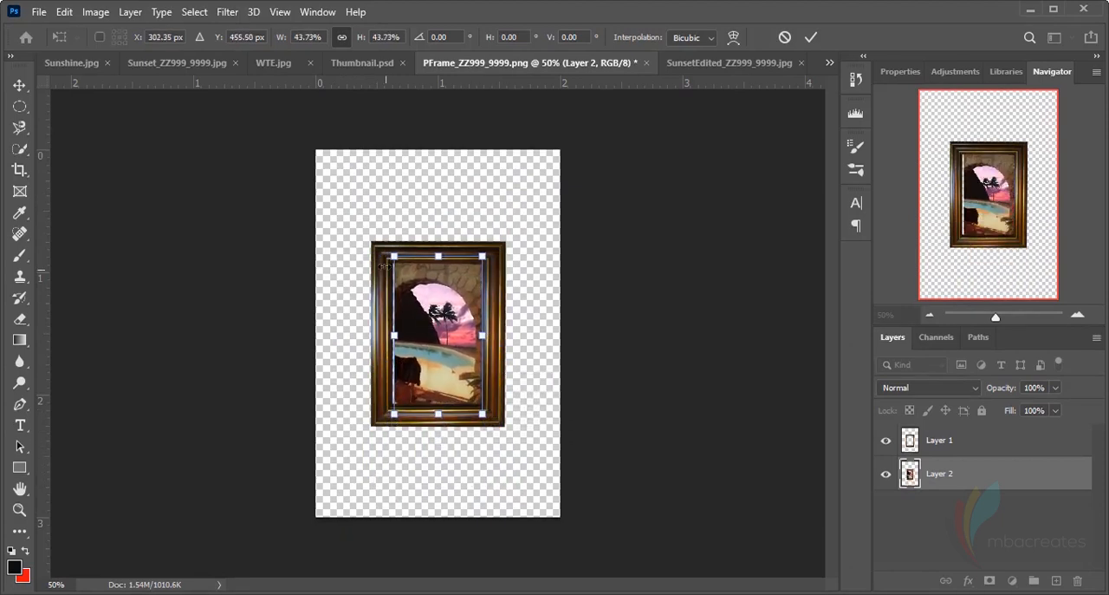
Resize the photo to about 45.4% width and 46.8% height so its edges tuck under the frame
left_click_drag(393, 254, 389, 248)
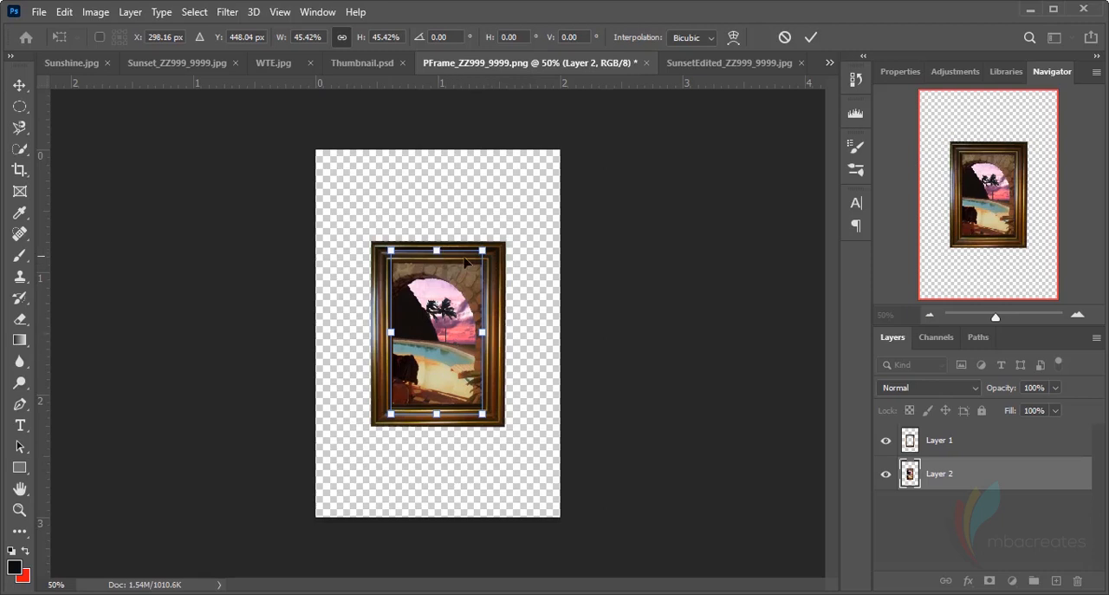
left_click_drag(482, 251, 483, 249)
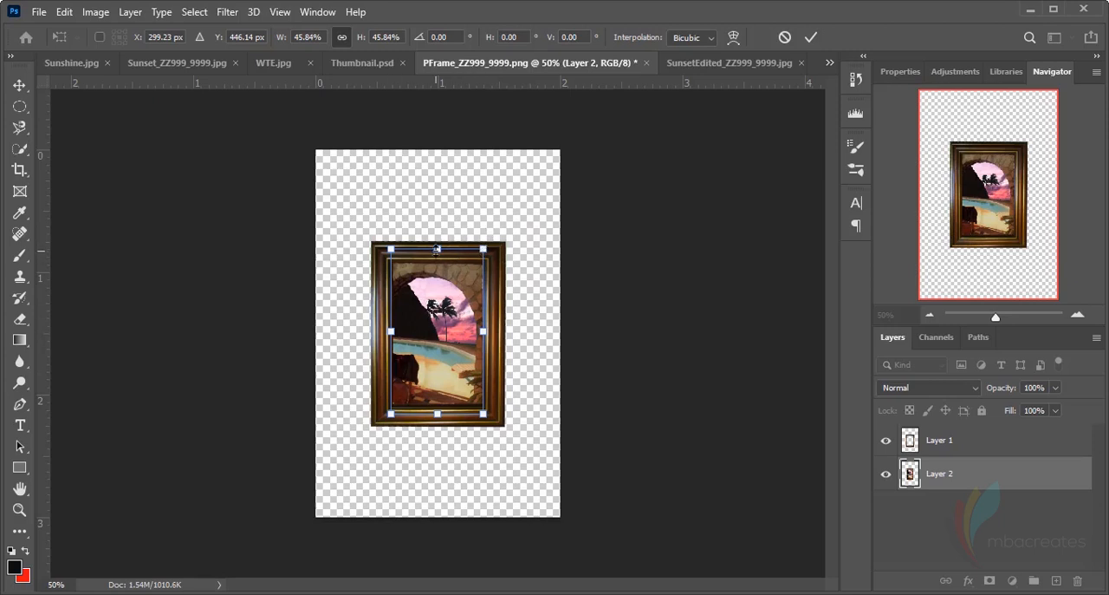
left_click_drag(441, 257, 438, 233)
mouse_move(484, 323)
left_mouse_down()
mouse_move(438, 324)
mouse_move(493, 323)
left_mouse_up()
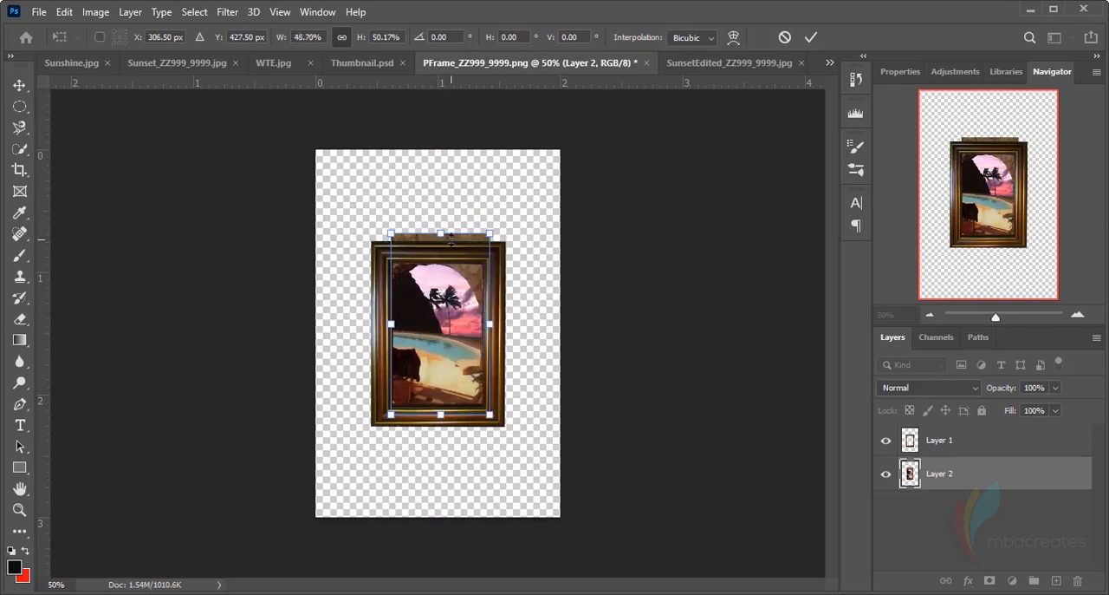
left_click_drag(491, 233, 488, 249)
left_click_drag(479, 415, 482, 419)
left_click_drag(470, 378, 472, 373)
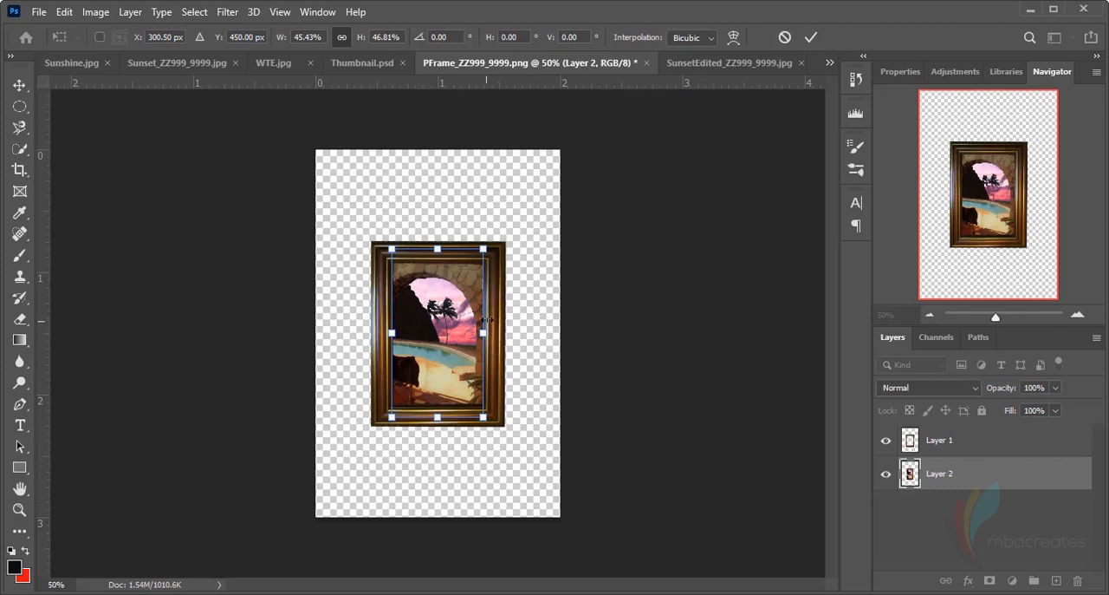
Fine-tune the photo to about 45.72% width and 47.10% height behind the frame opening, and apply the transform
left_click_drag(392, 249, 389, 247)
left_click_drag(485, 247, 486, 246)
mouse_move(437, 418)
left_mouse_down()
mouse_move(440, 404)
mouse_move(439, 417)
left_mouse_up()
left_click_drag(490, 241, 489, 246)
left_click_drag(459, 304, 458, 302)
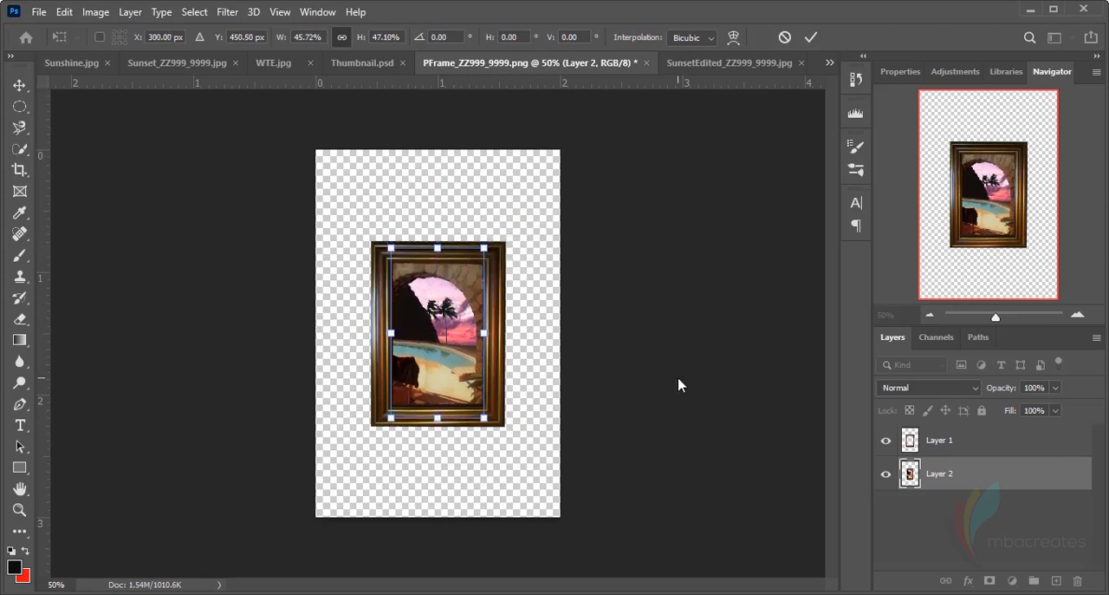
left_click(810, 37)
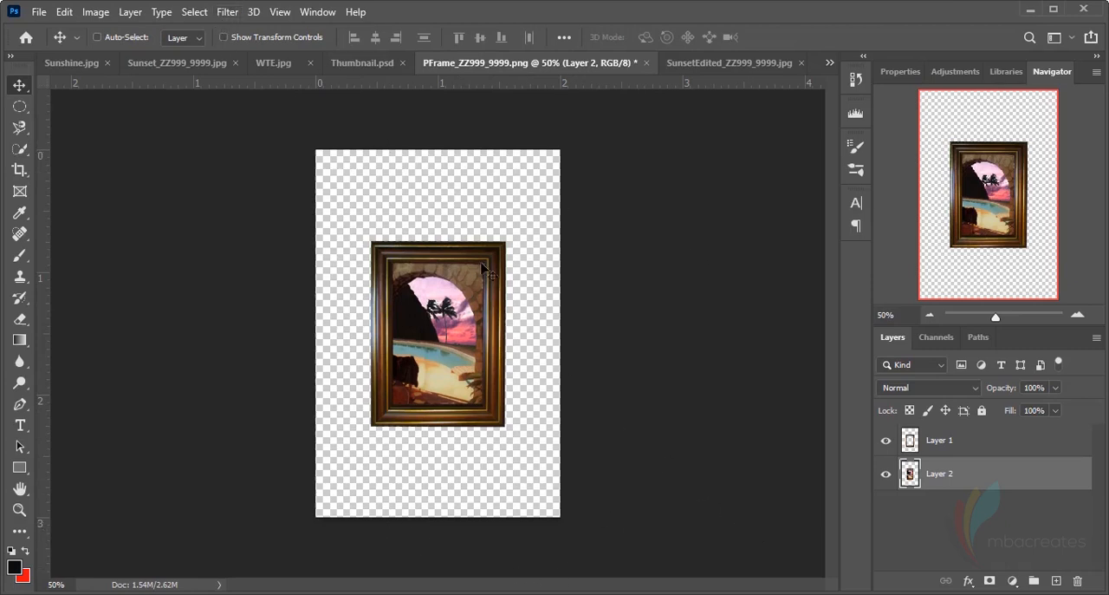
Trim the canvas based on transparent pixels on all four sides around the framed picture
left_click(96, 13)
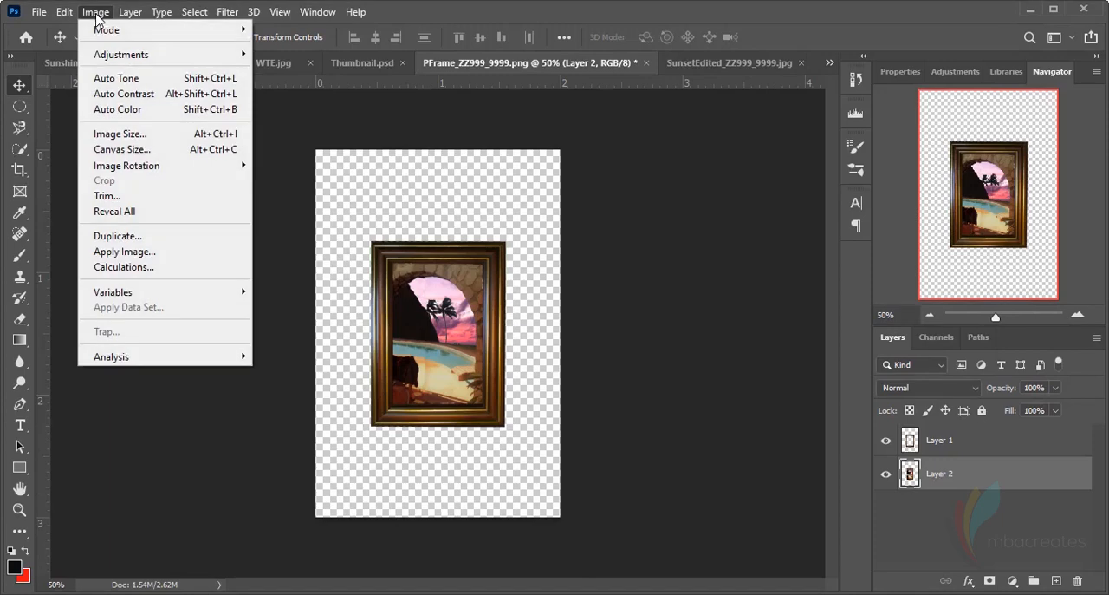
left_click(117, 201)
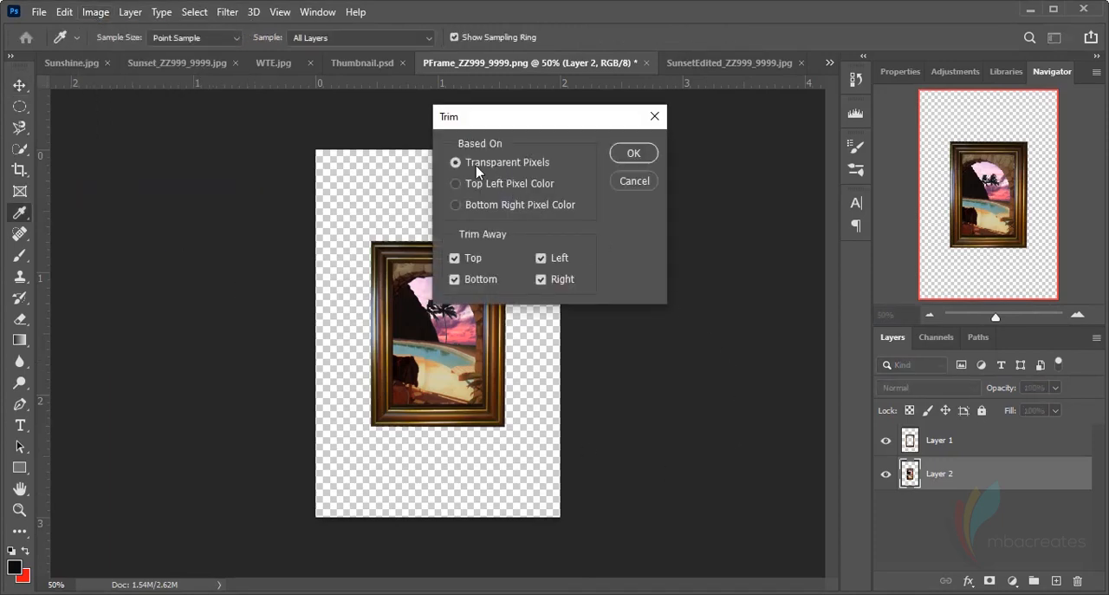
left_click(633, 154)
key("v")
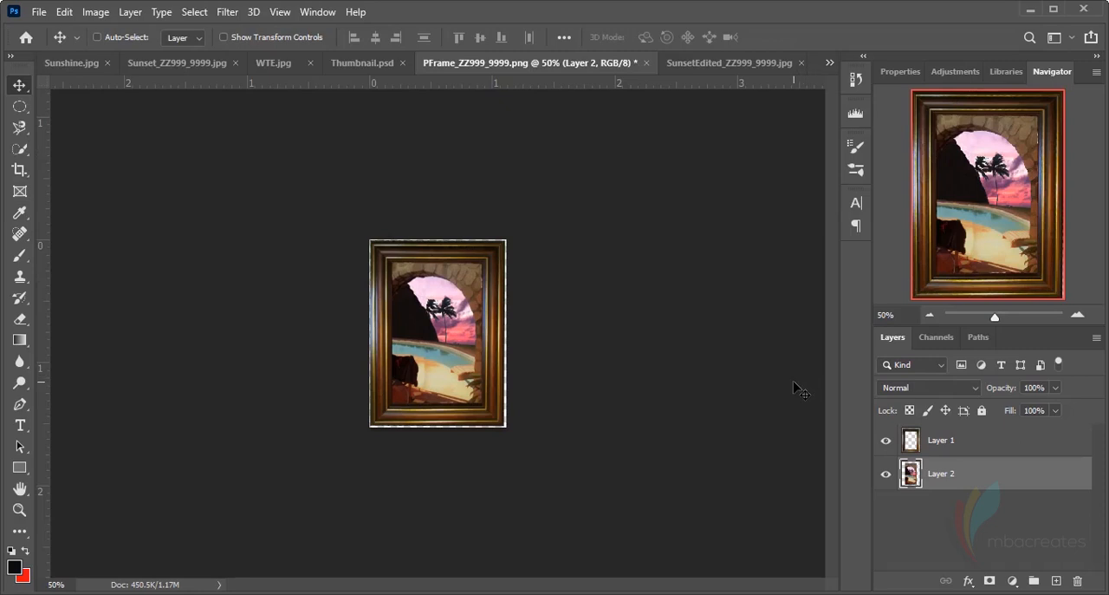
Group the picture frame layer and the sunset photo layer together
key("ctrl+0")
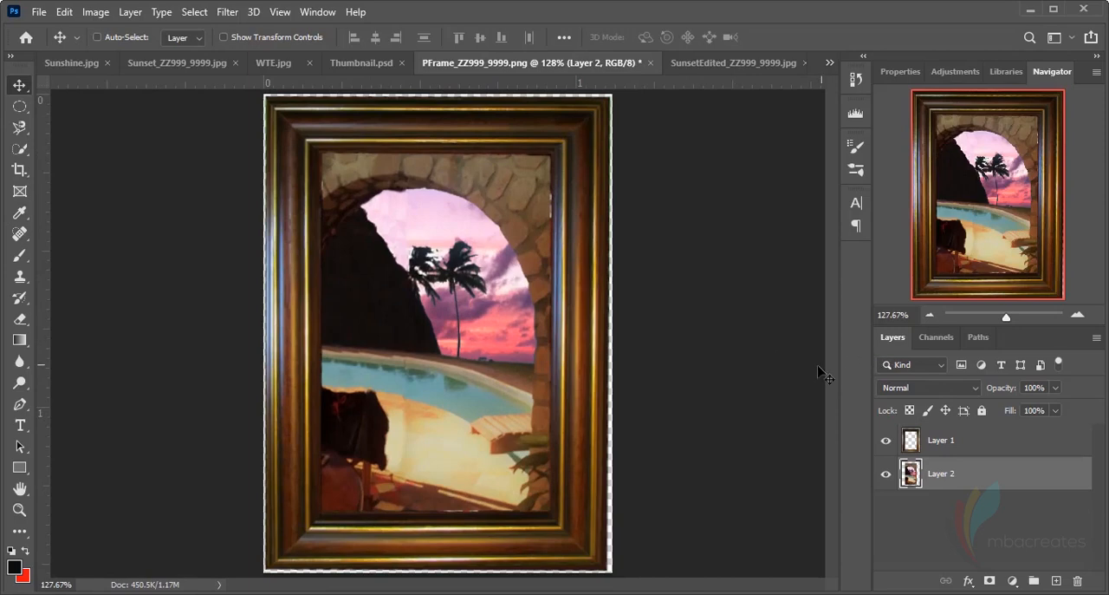
left_click(994, 448, "ctrl")
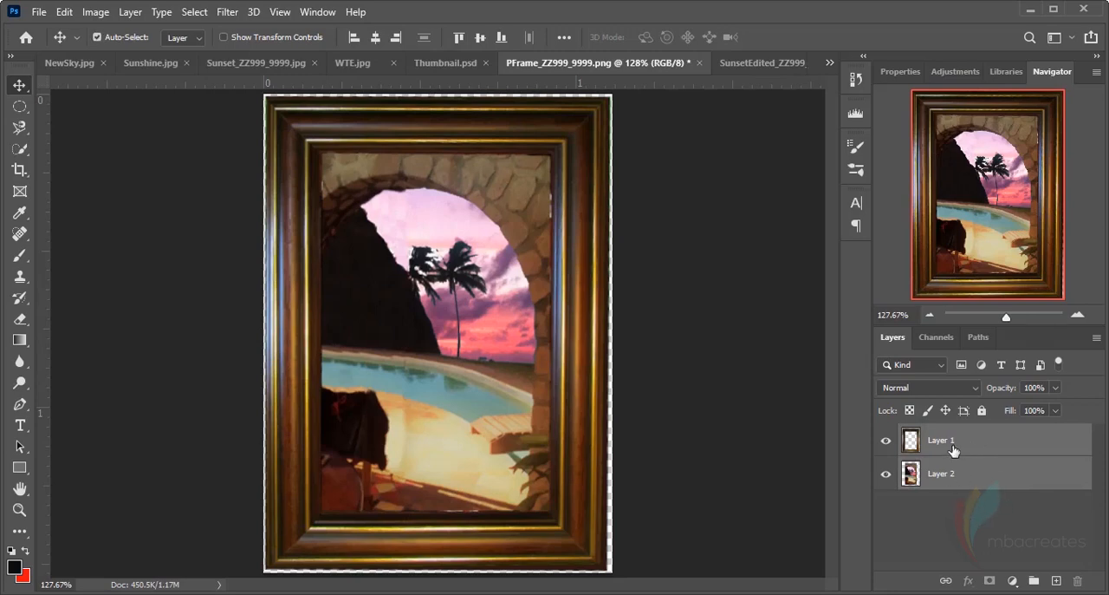
key("ctrl+g")
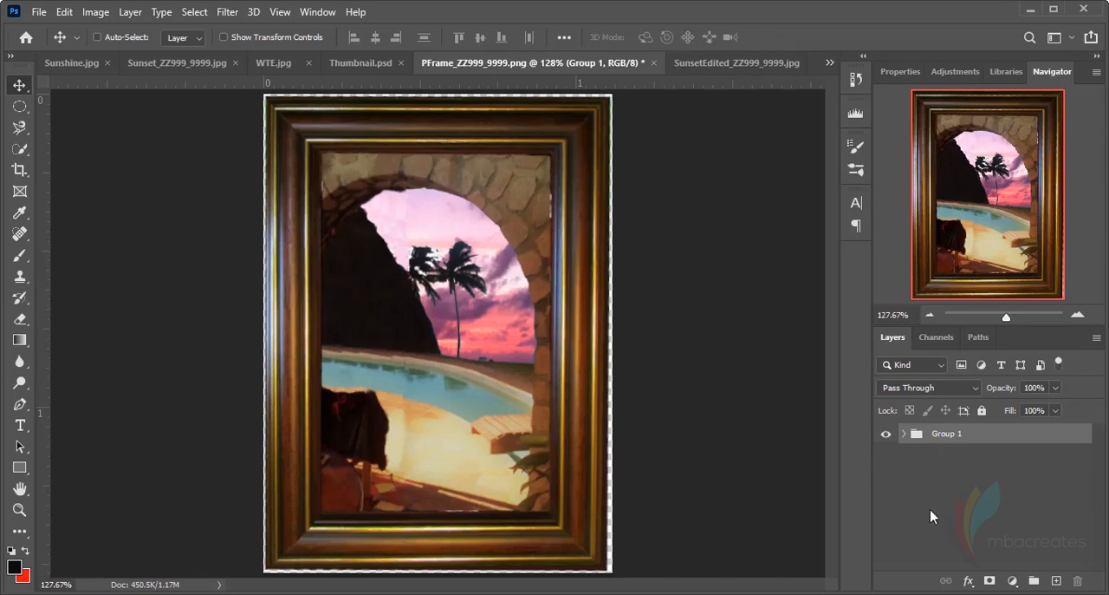
Duplicate the group, merge the duplicate into a single layer, and hide the original group
key("ctrl+j")
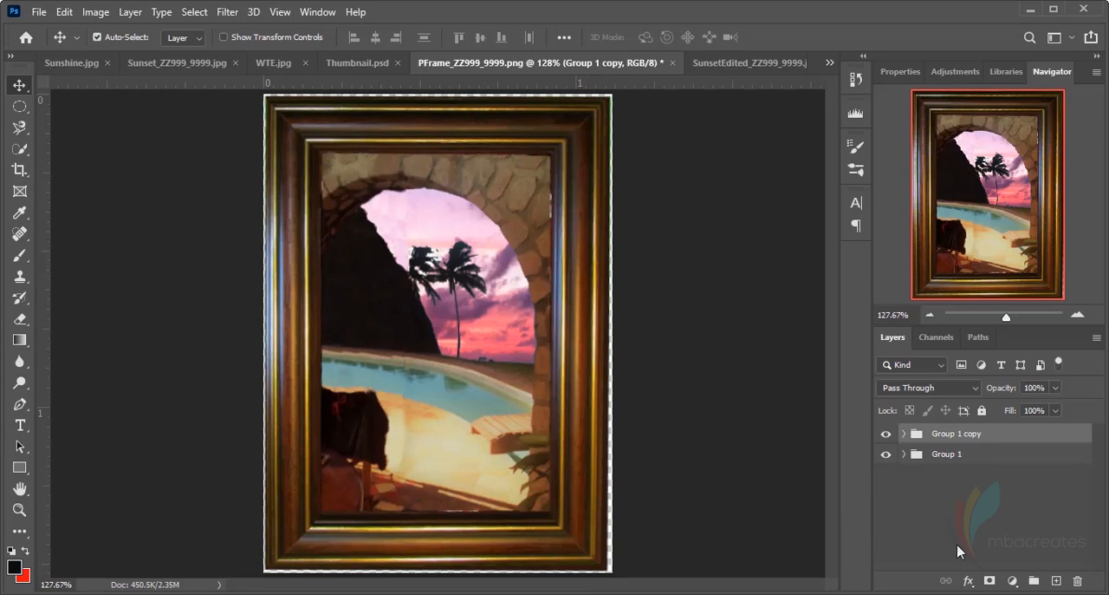
key("ctrl+e")
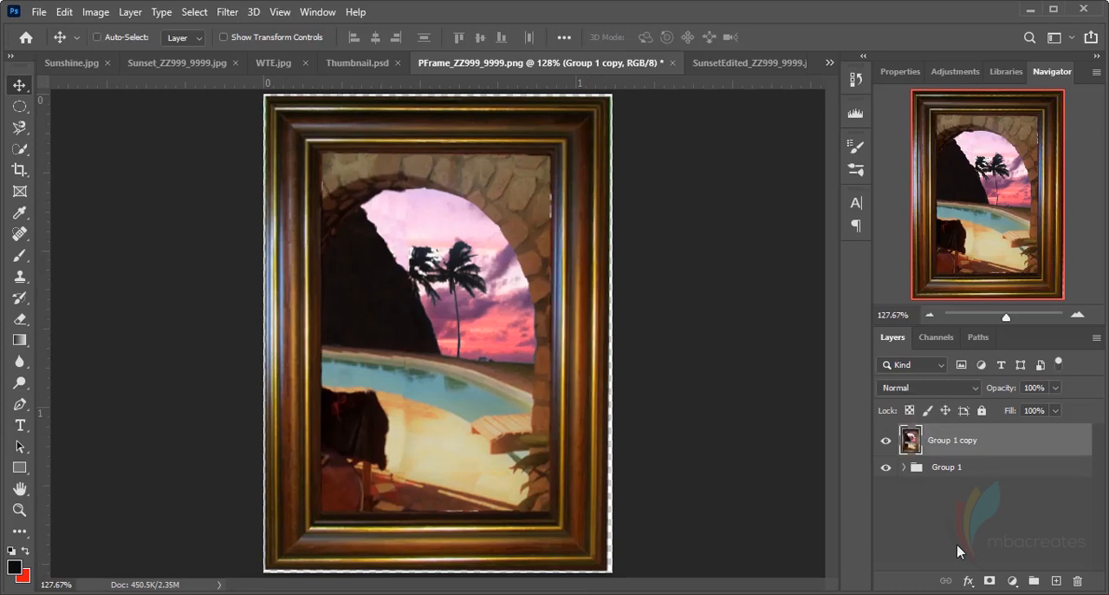
left_click(887, 469)
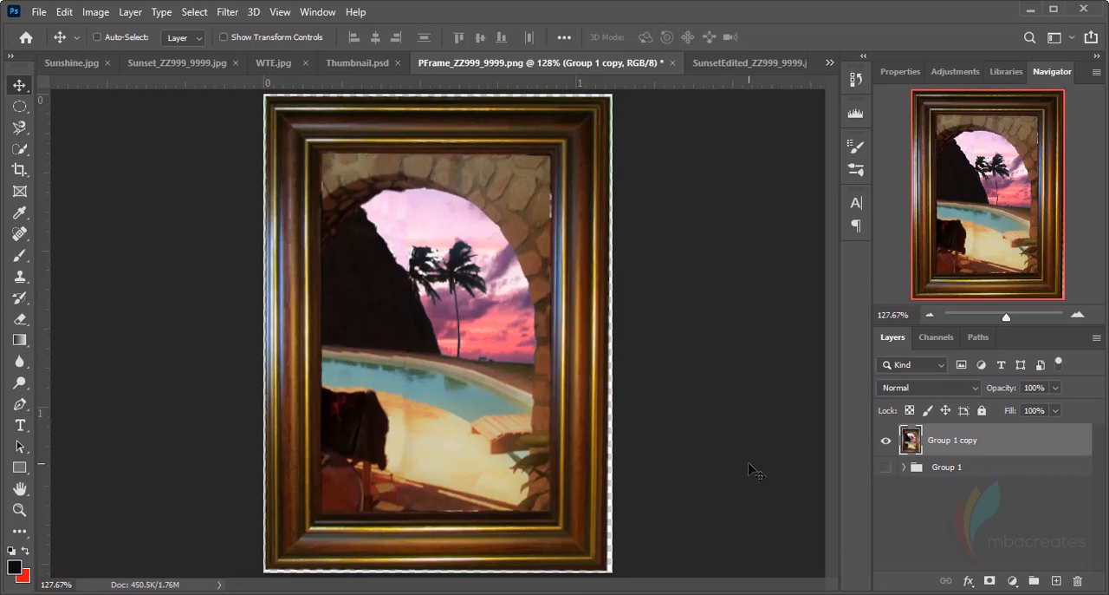
Enlarge the merged framed-picture layer by slightly more than 1% to cover the transparent canvas edges, and apply the transform
key("ctrl+1")
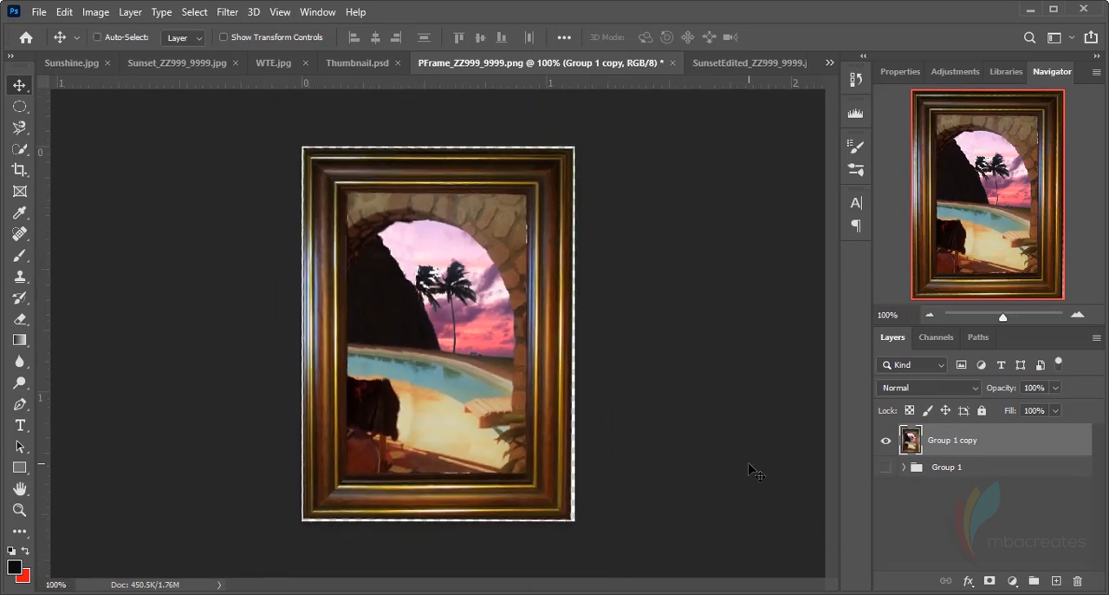
key("ctrl+t")
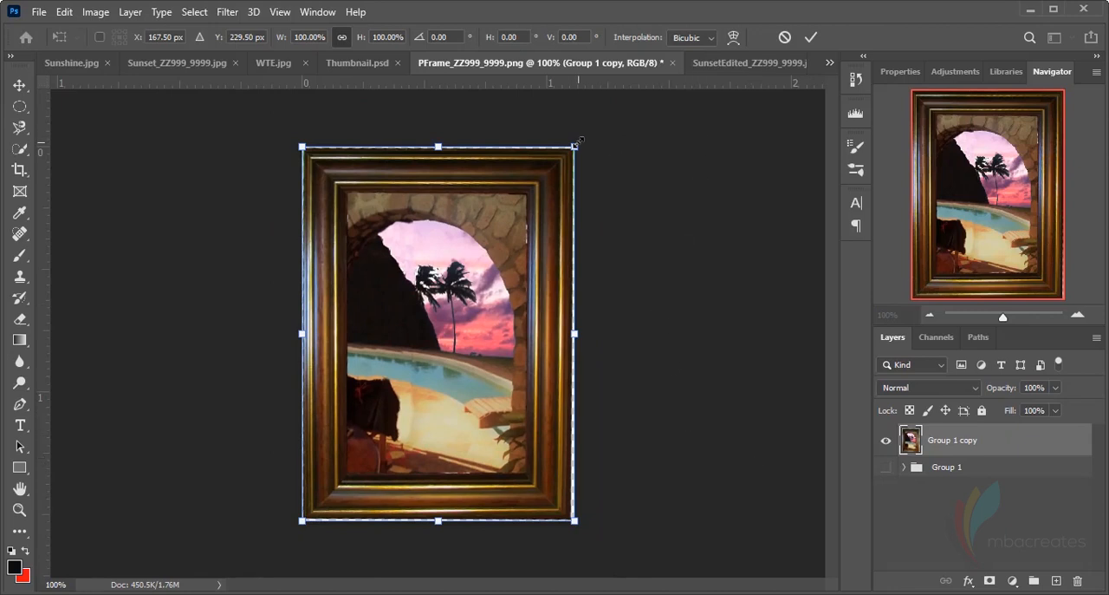
left_click_drag(578, 142, 580, 139)
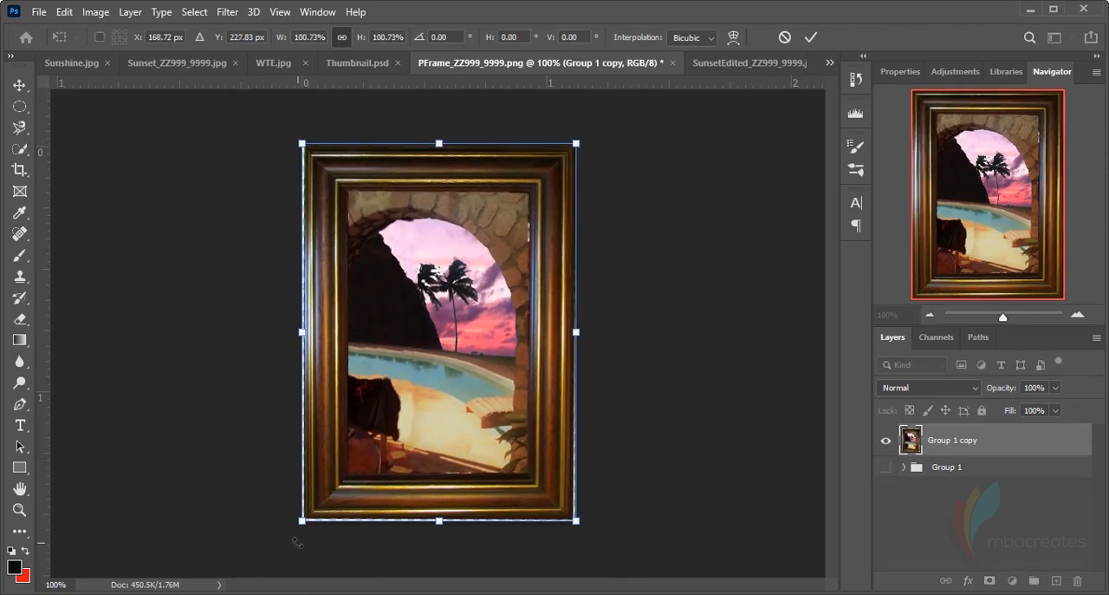
left_click_drag(300, 521, 299, 522)
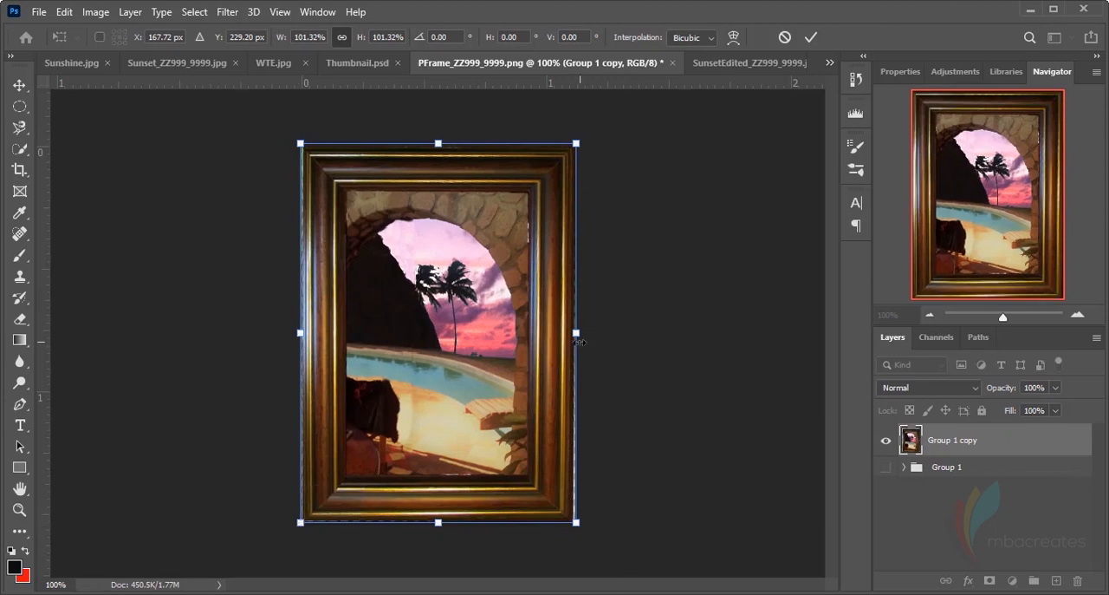
left_click_drag(577, 522, 577, 523)
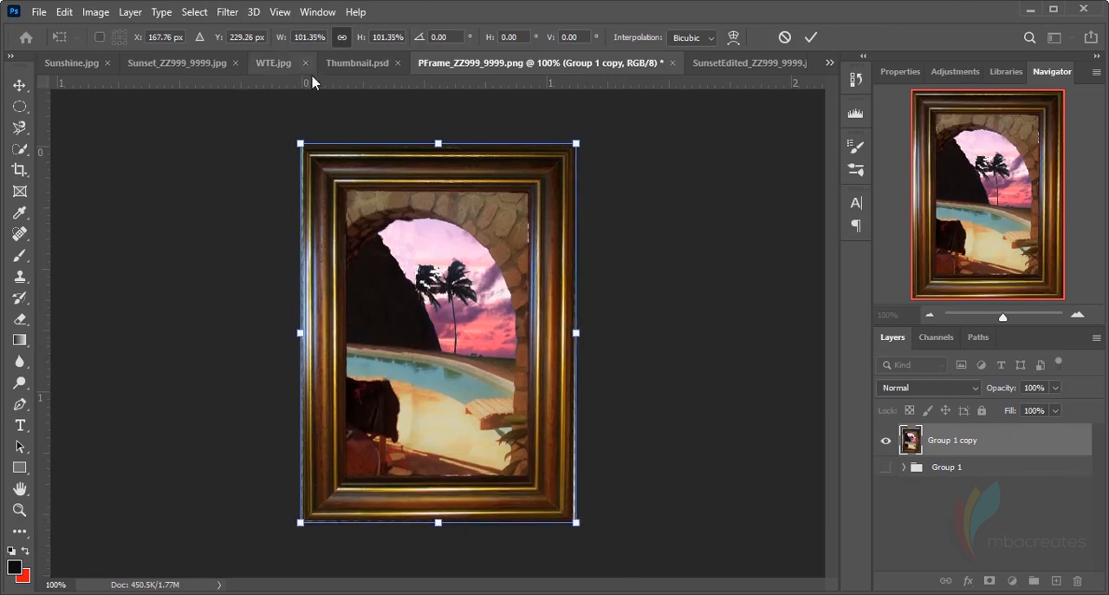
left_click_drag(299, 139, 298, 138)
left_click_drag(576, 523, 577, 524)
left_click(810, 38)
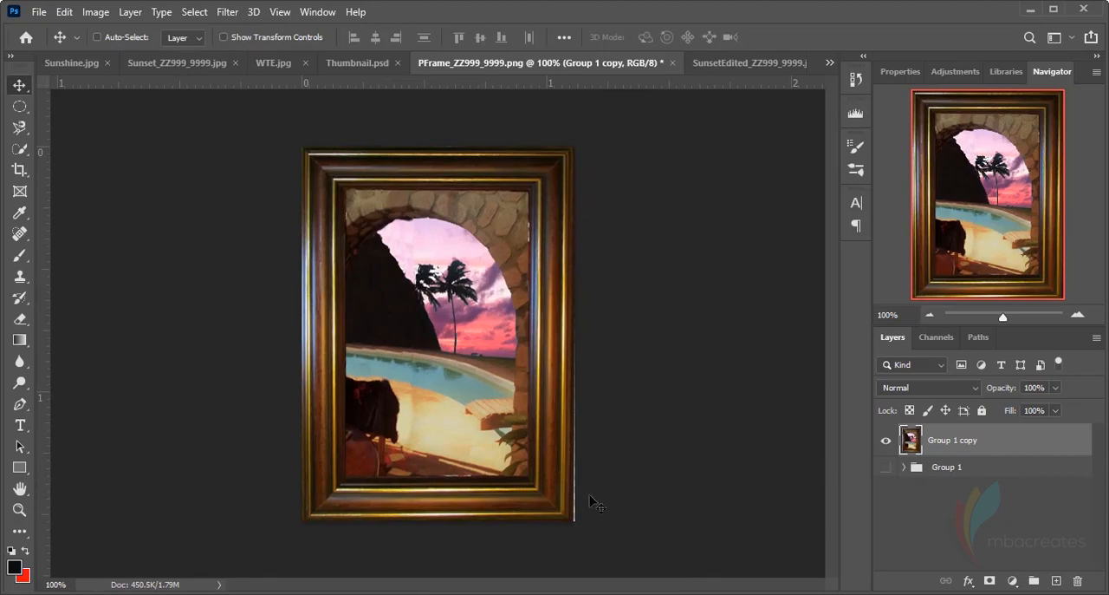
Switch to Specimen Paper 2022.pdf in Acrobat, copy the file name SunsetFramed_ZZ999_9999, and return to Photoshop
key("alt+Tab")
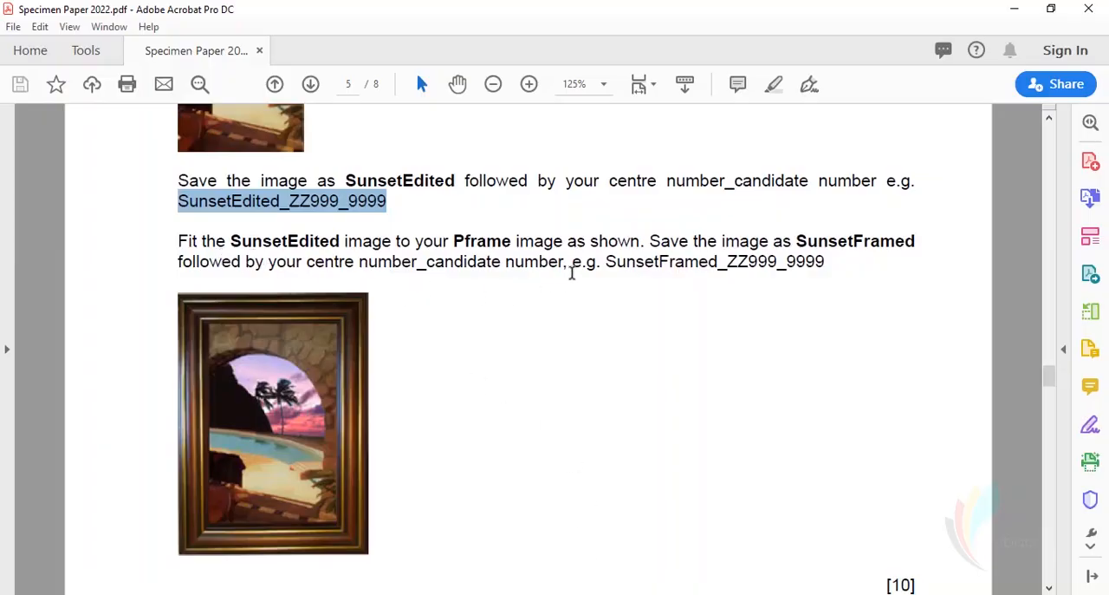
left_click(606, 261)
left_click_drag(605, 261, 825, 263)
key("ctrl+c")
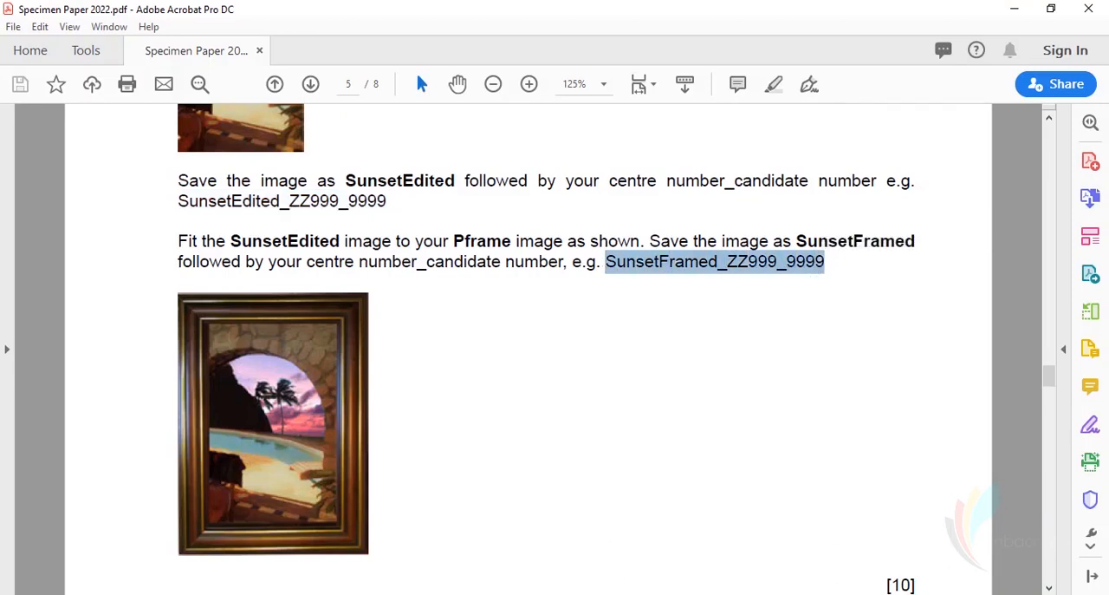
key("alt+Tab")
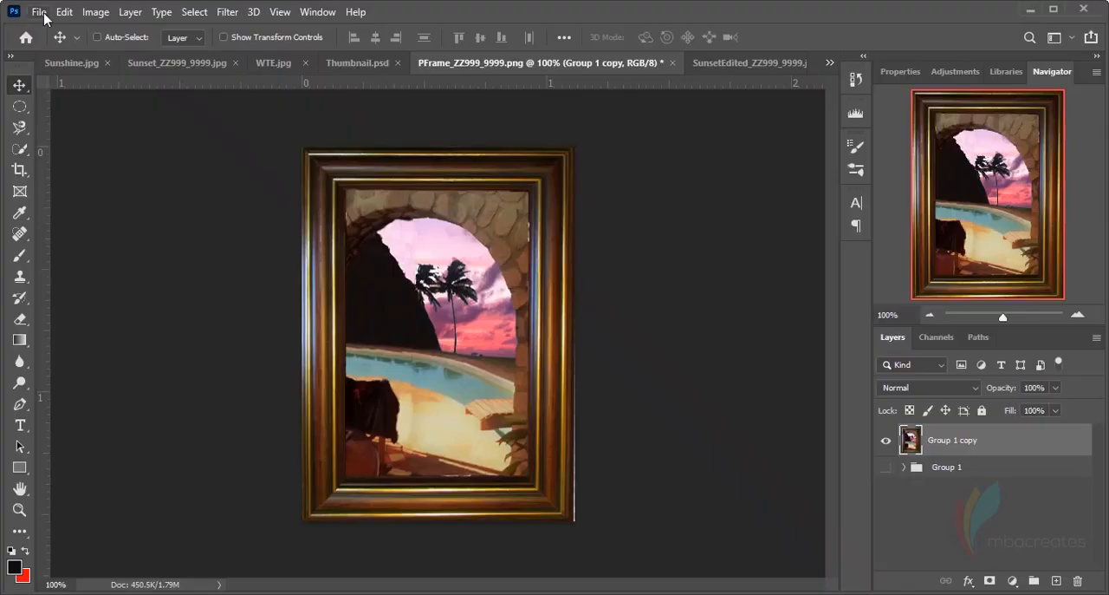
Save the framed picture as a JPEG copy named SunsetFramed_ZZ999_9999 in the Specimen Paper 2020 Source_Files folder, accepting the JPEG options
left_click(39, 12)
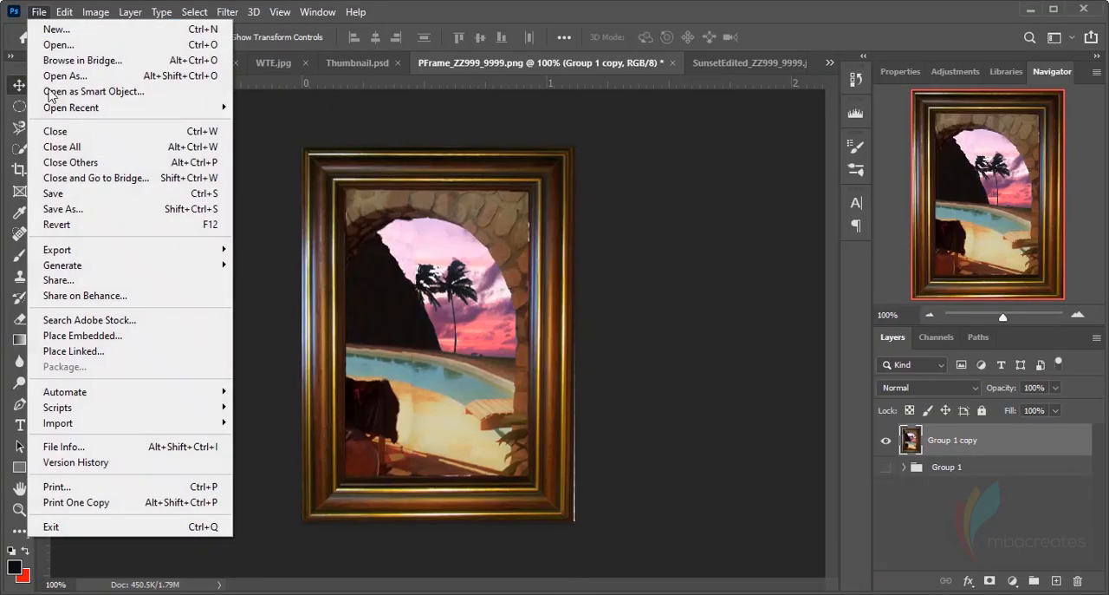
left_click(75, 209)
left_click(262, 442)
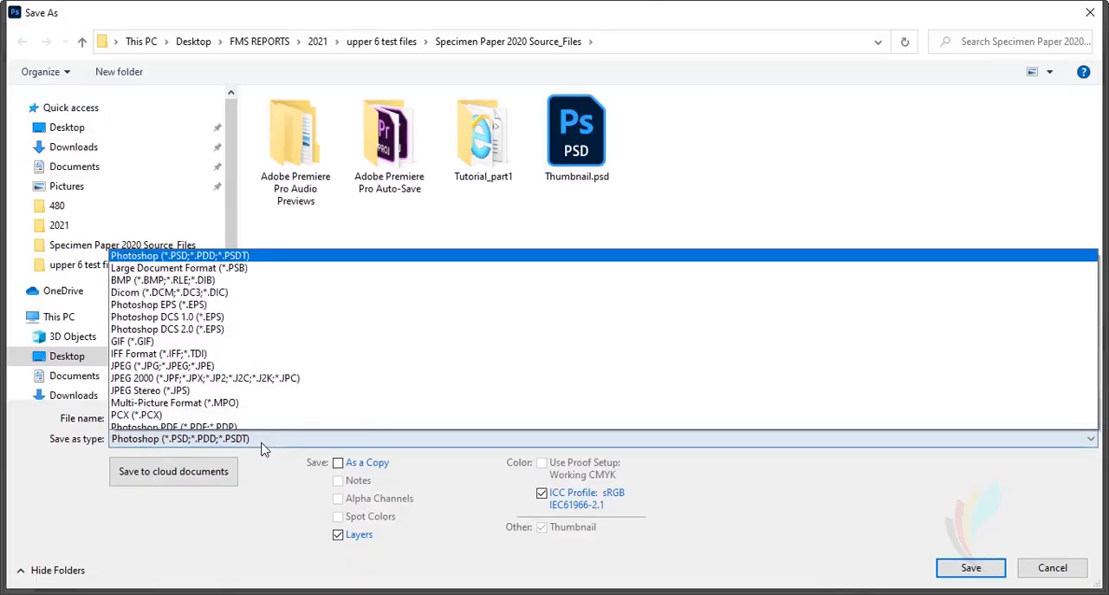
left_click(235, 279)
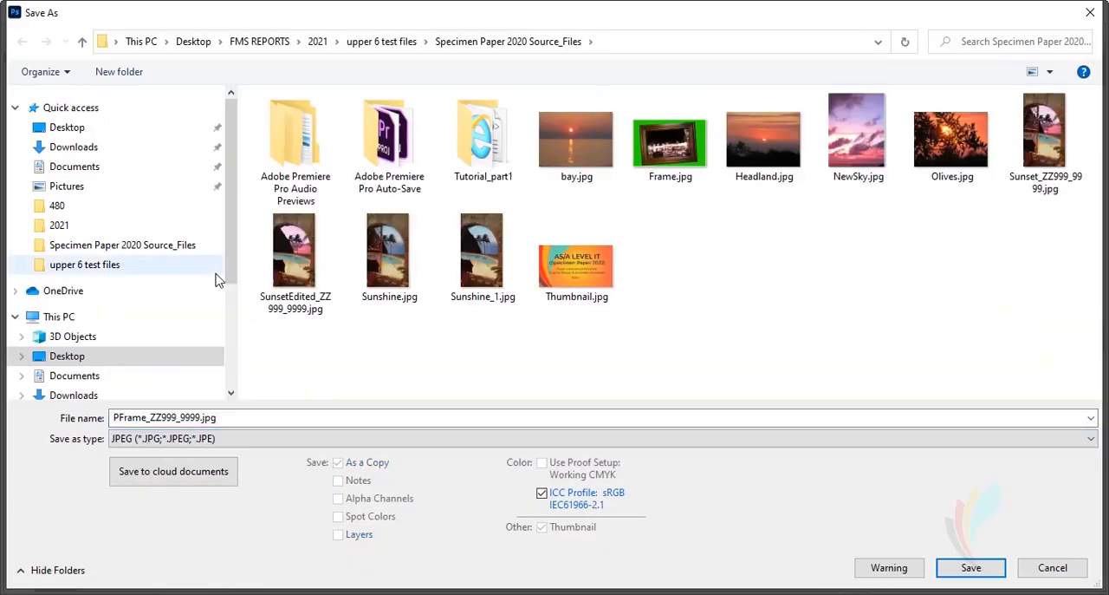
left_click(239, 419)
key("ctrl+v")
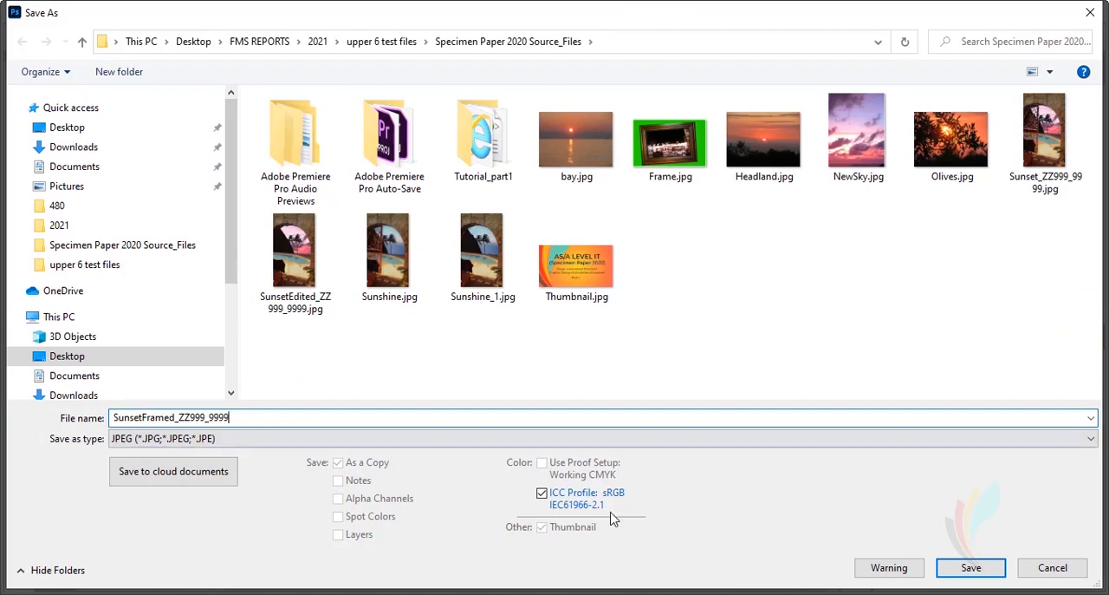
left_click(968, 568)
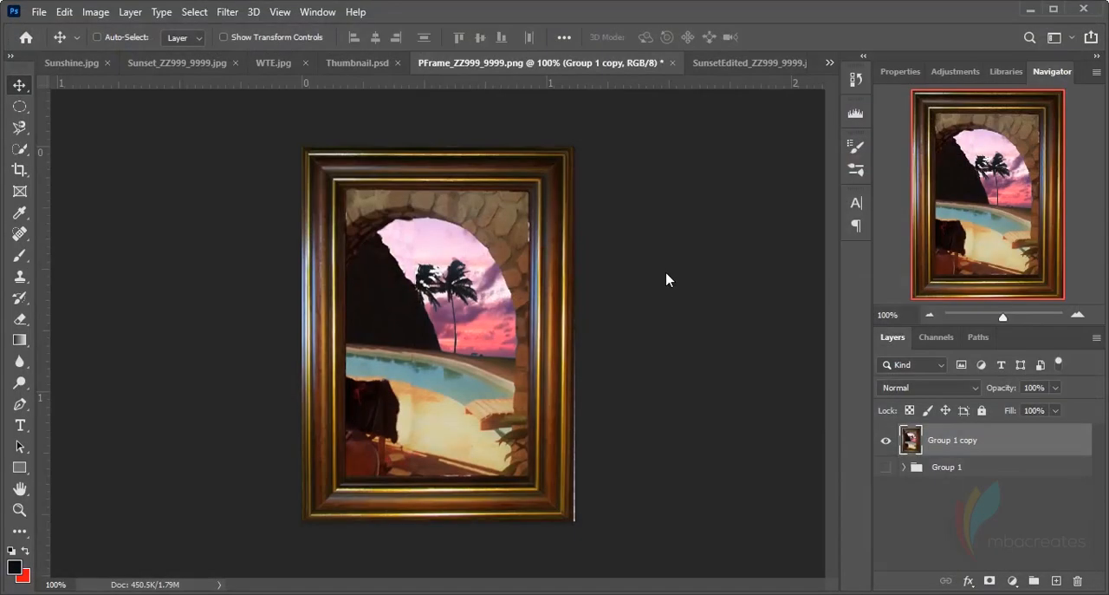
left_click(645, 130)
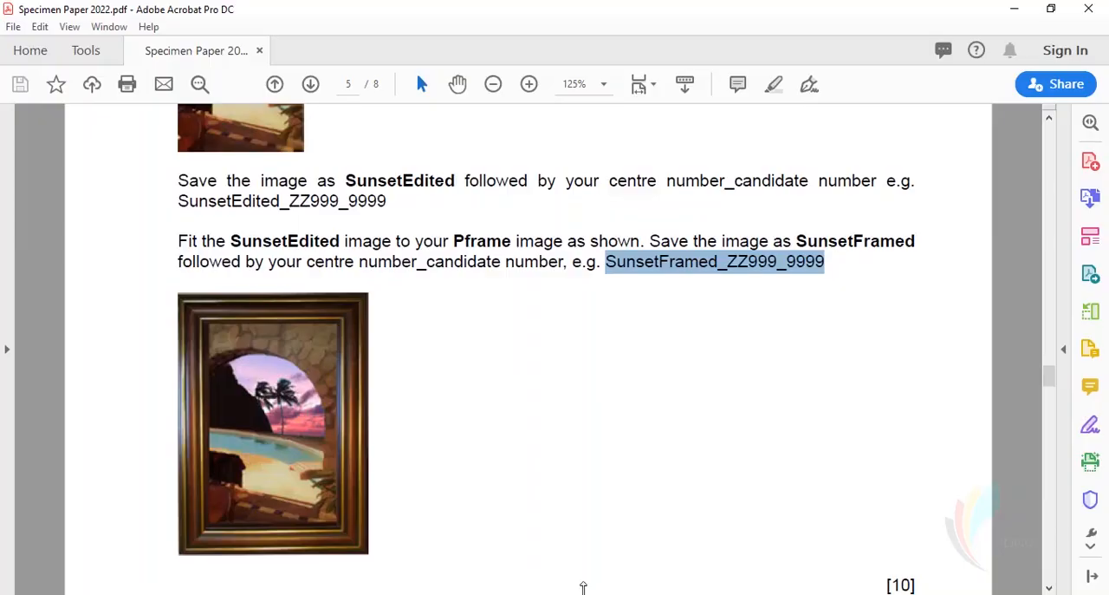
Switch to Specimen Paper 2022.pdf in Acrobat, review the end of task 4, and examine the task 5 label instructions
scroll(601, 446, "up", 3)
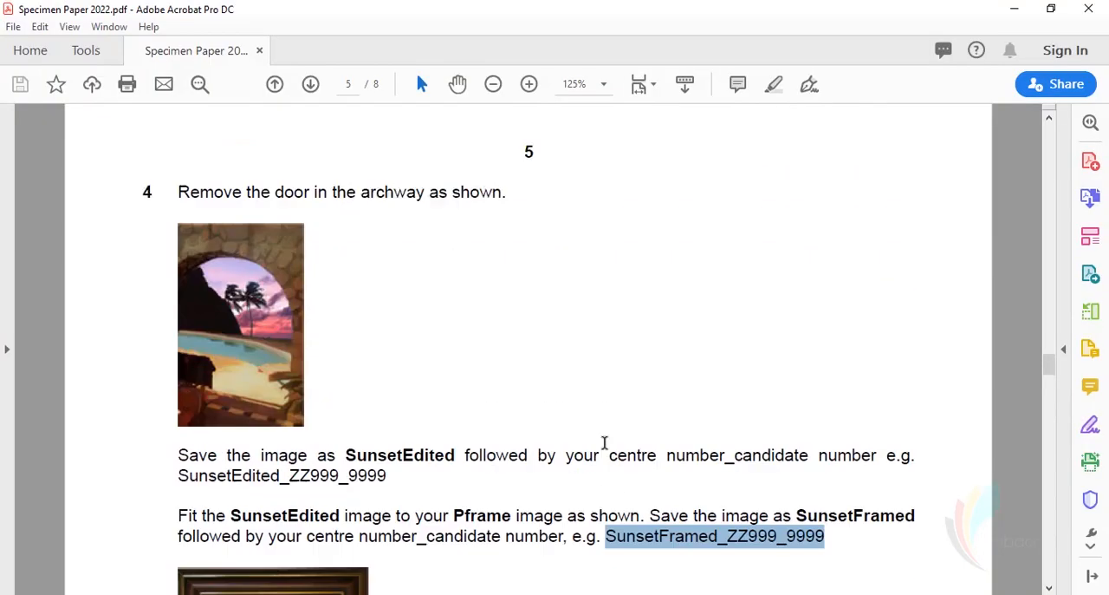
scroll(605, 445, "down", 5)
scroll(607, 441, "up", 3)
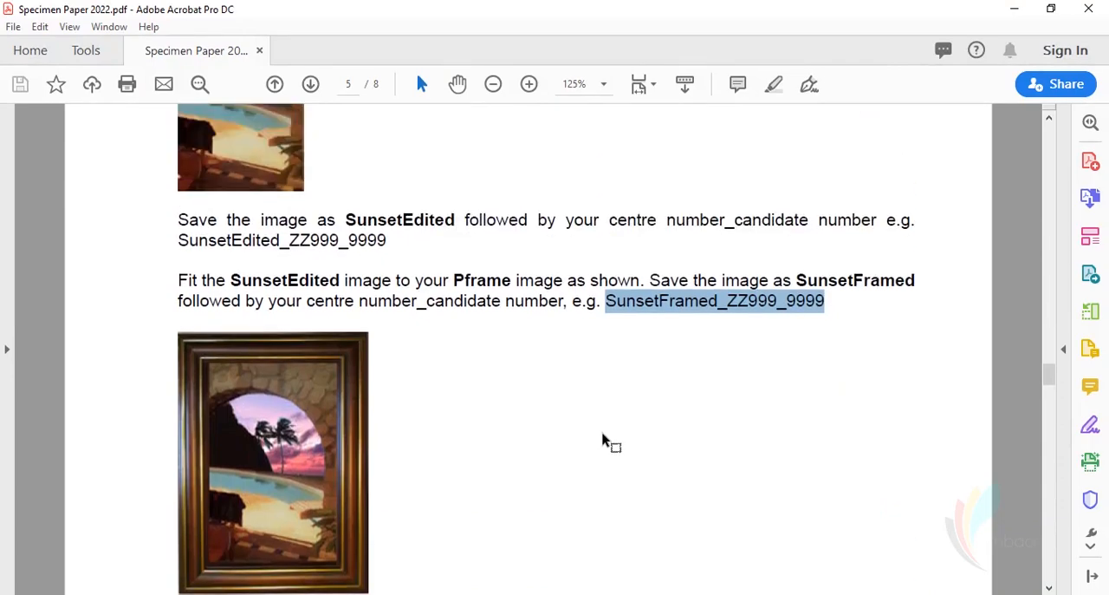
scroll(607, 438, "up", 2)
scroll(604, 438, "down", 5)
scroll(604, 438, "down", 10)
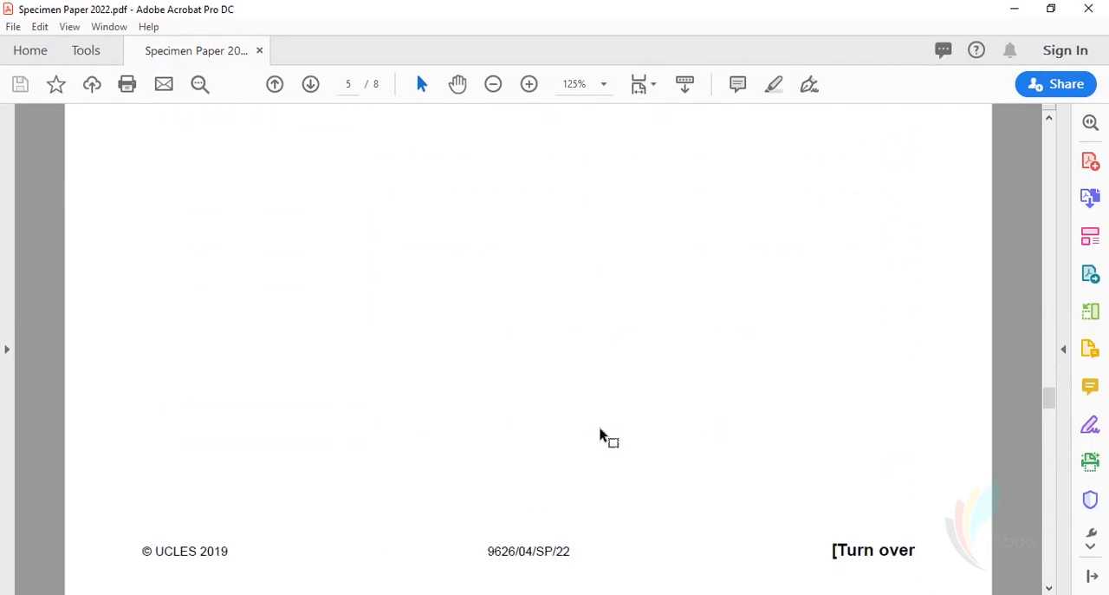
scroll(601, 424, "down", 2)
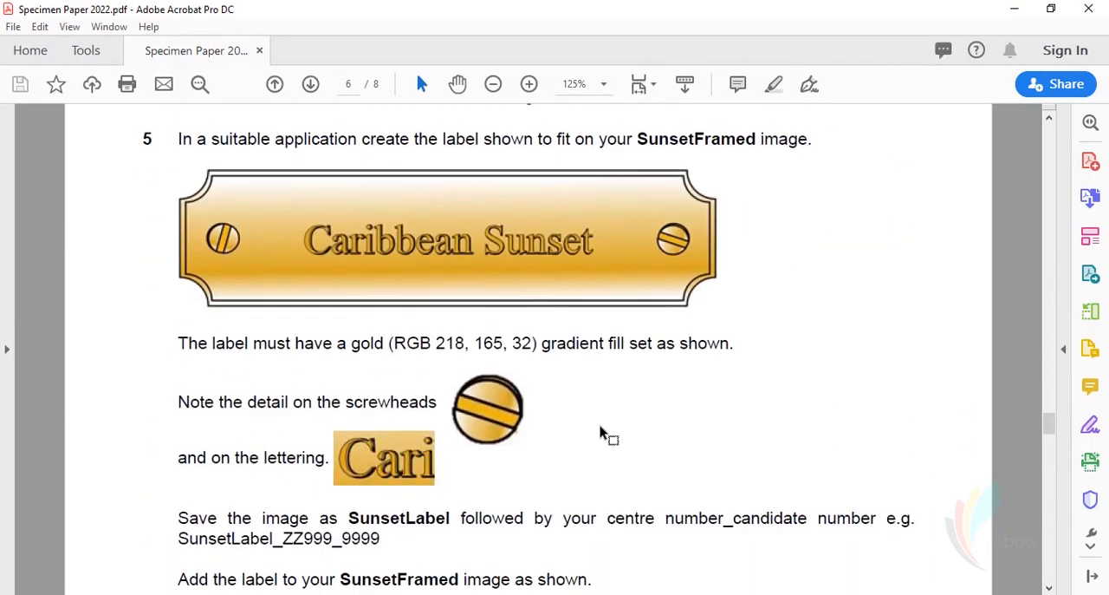